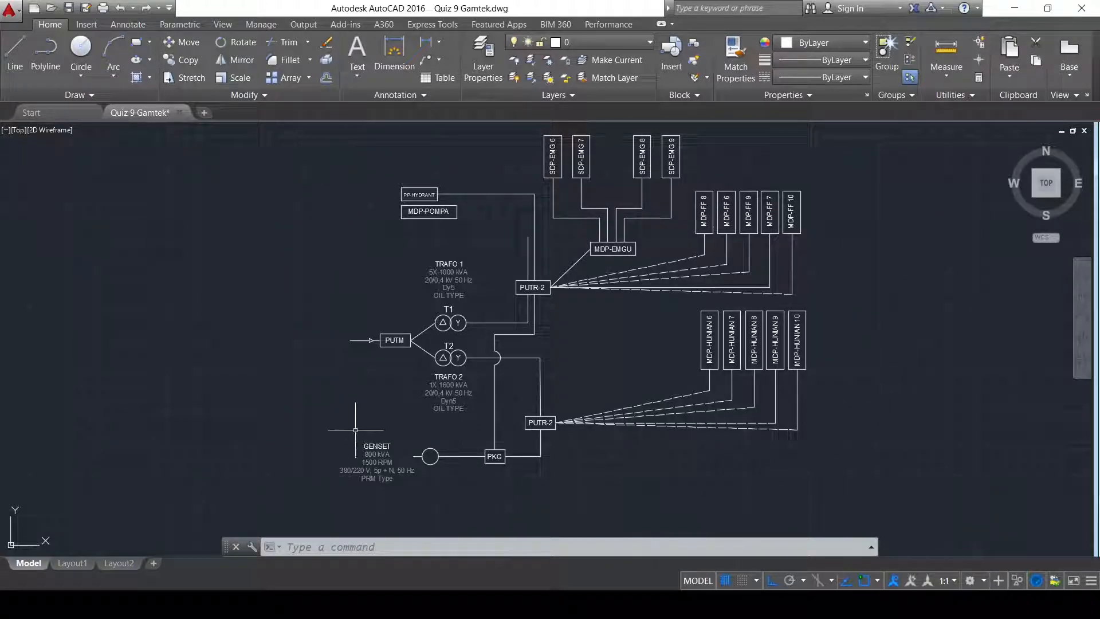
mouse_move(499, 297)
middle_mouse_down()
mouse_move(432, 264)
mouse_move(489, 294)
middle_mouse_up()
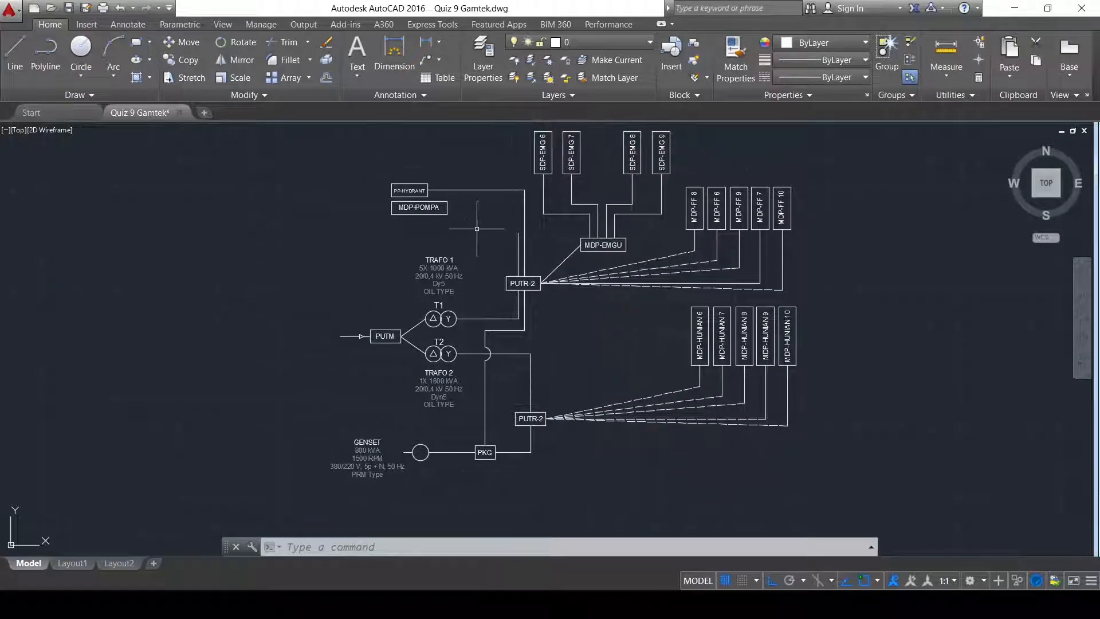
left_click(838, 458)
left_click(576, 305)
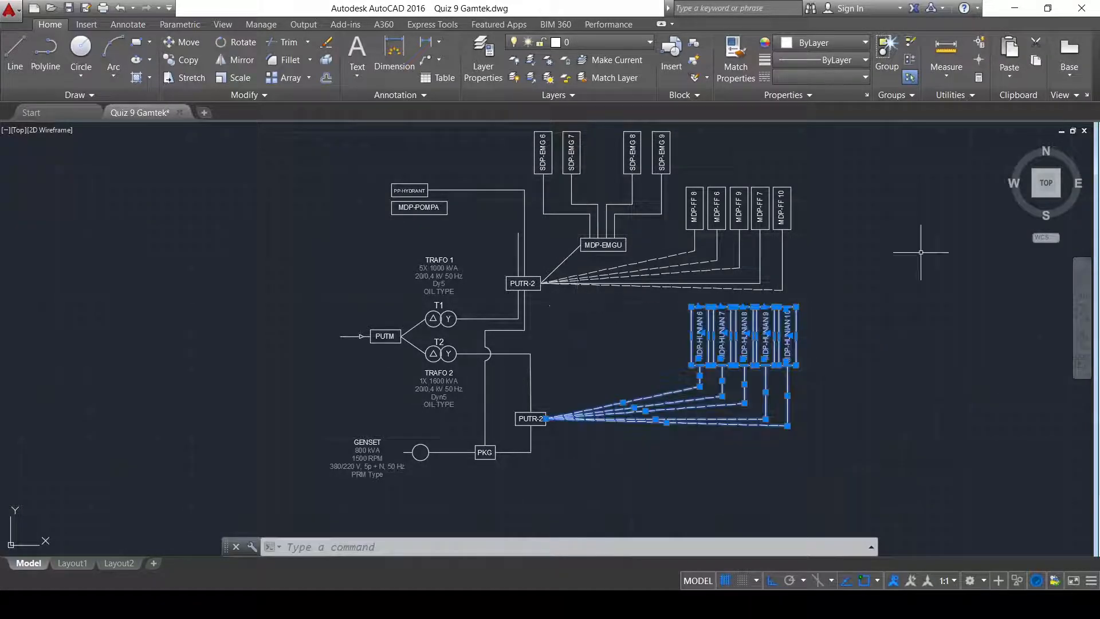
left_click(819, 304)
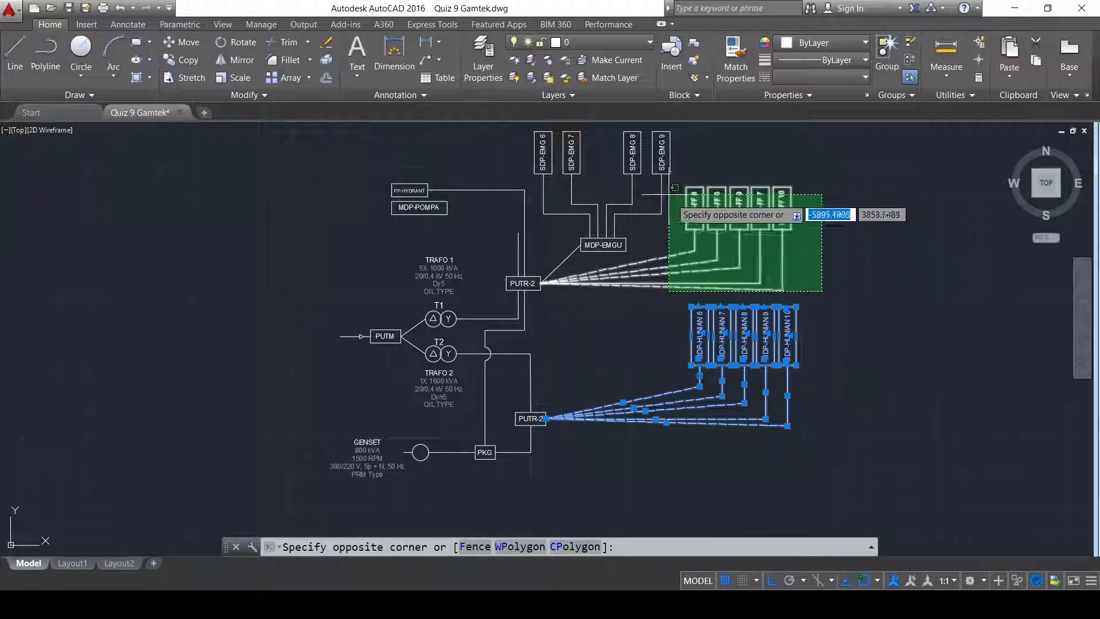
left_click(670, 195)
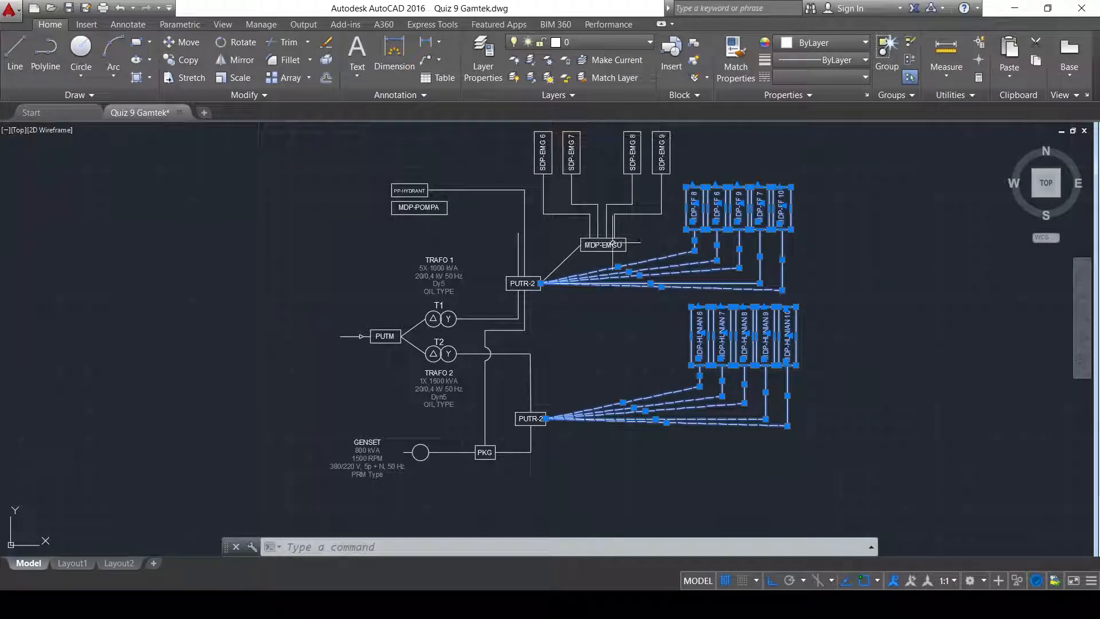
key("Escape")
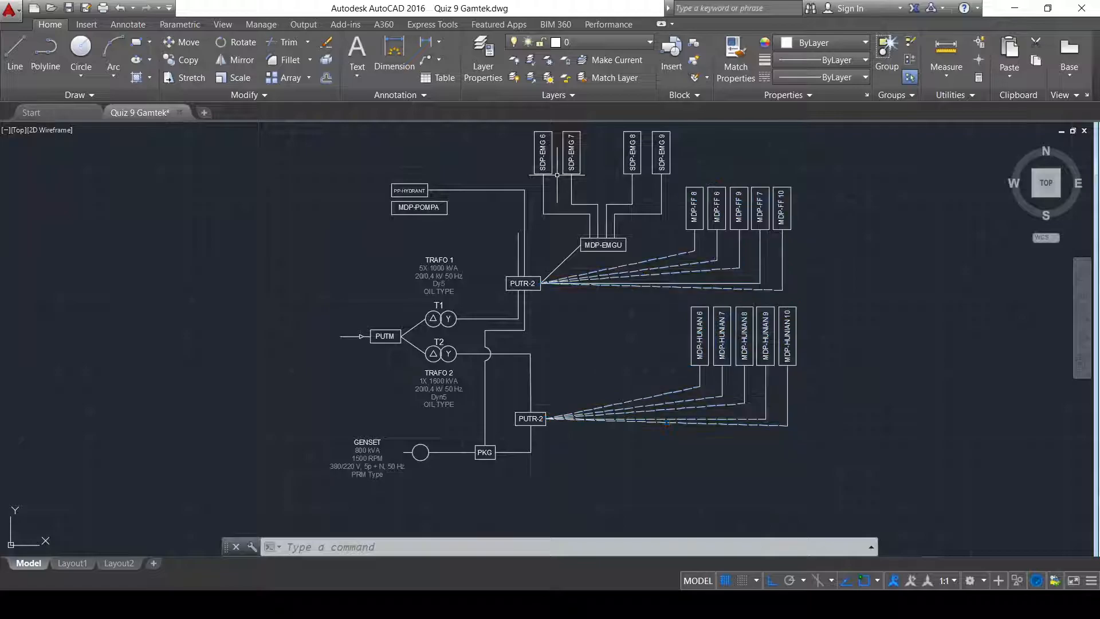
- Move the SDP-EMG, MDP-EMGU, MDP-FF and MDP-HUNIAN boxes with their connecting lines horizontally to the right, away from the PUTR-2 boxes
left_click(529, 122)
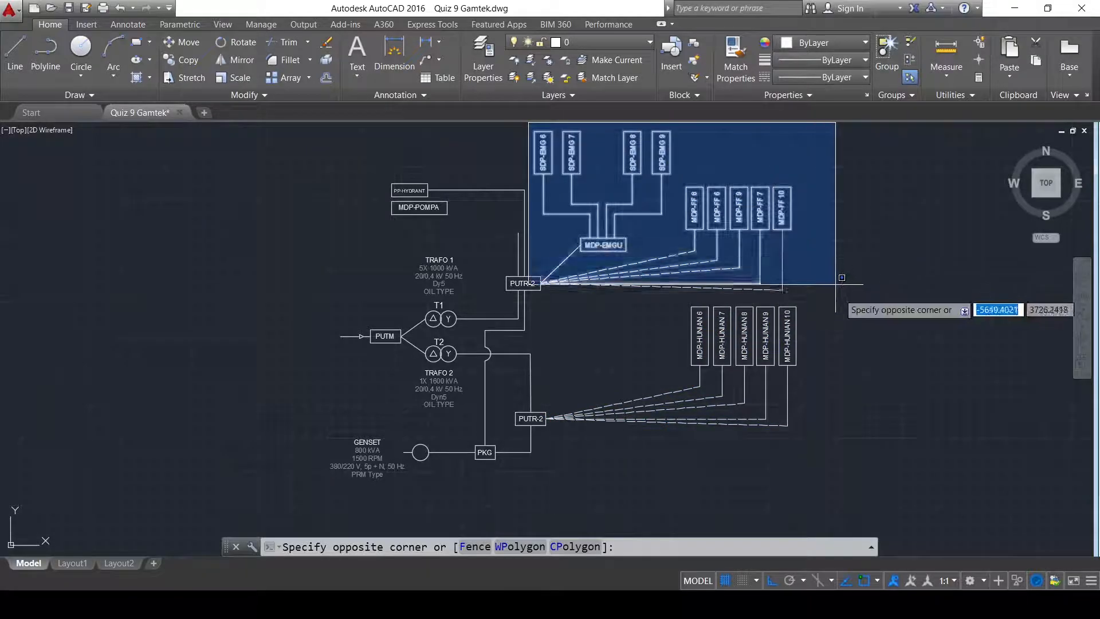
left_click(837, 323)
left_click(852, 449)
left_click(590, 300)
left_click(187, 46)
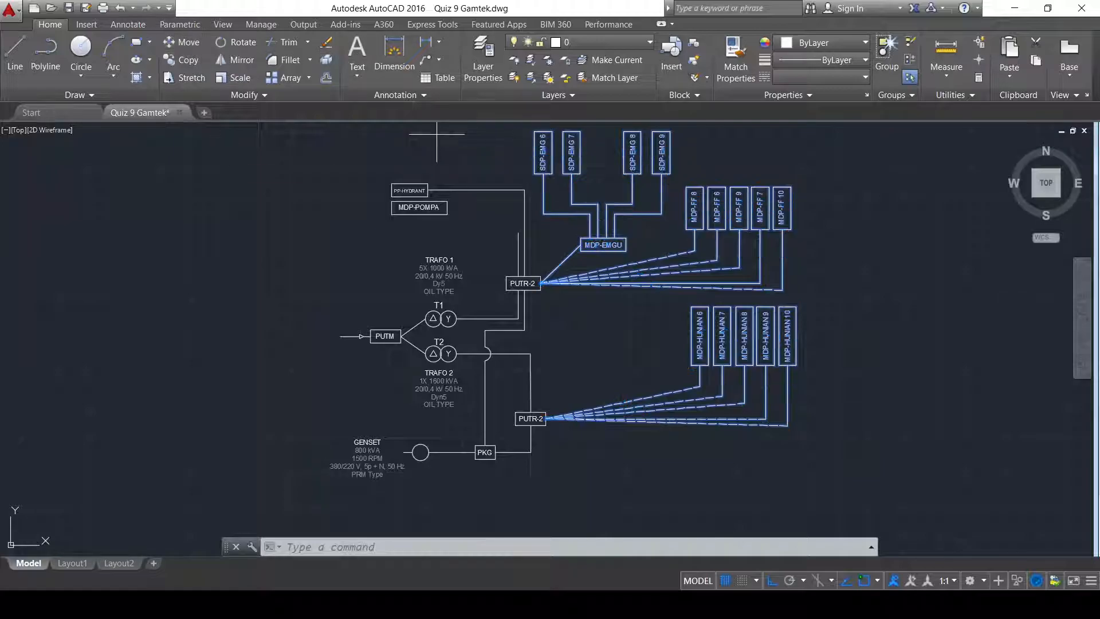
left_click(206, 220)
left_click(302, 210)
- Draw a horizontal line above the incoming line of the PUTM box, ending above the base of the existing arrow triangle
scroll(319, 252, "up", 3)
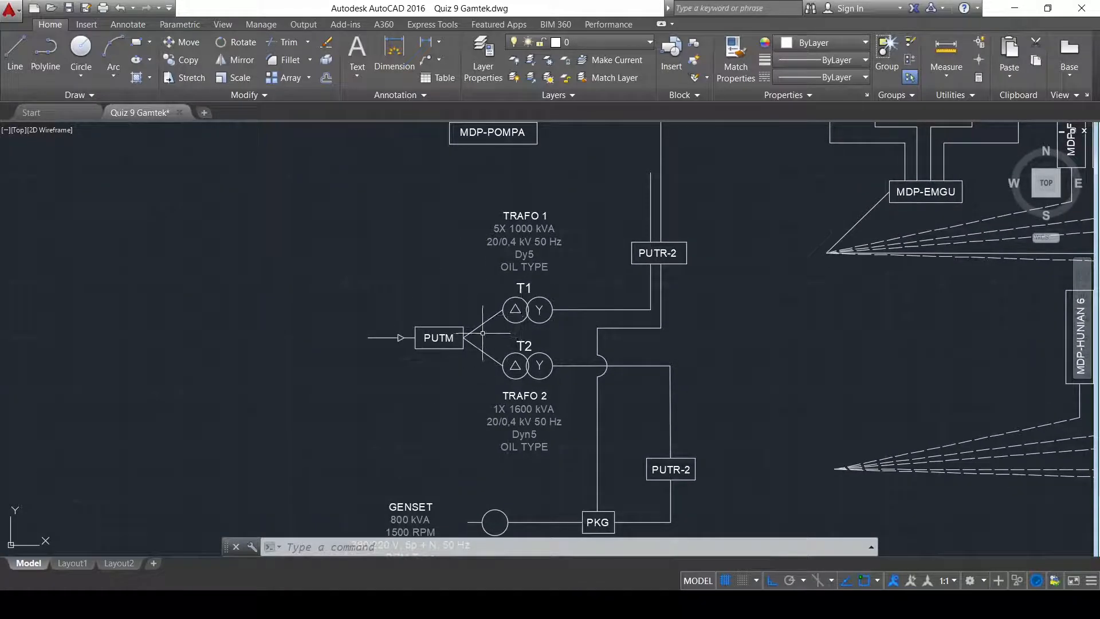
scroll(390, 370, "up", 5)
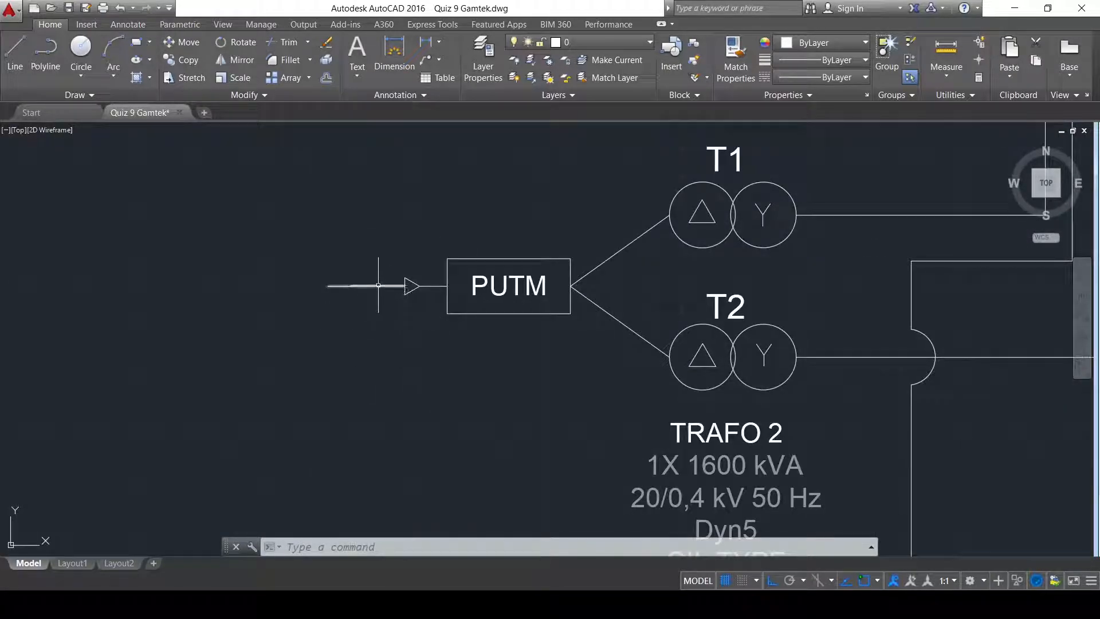
left_click(380, 285)
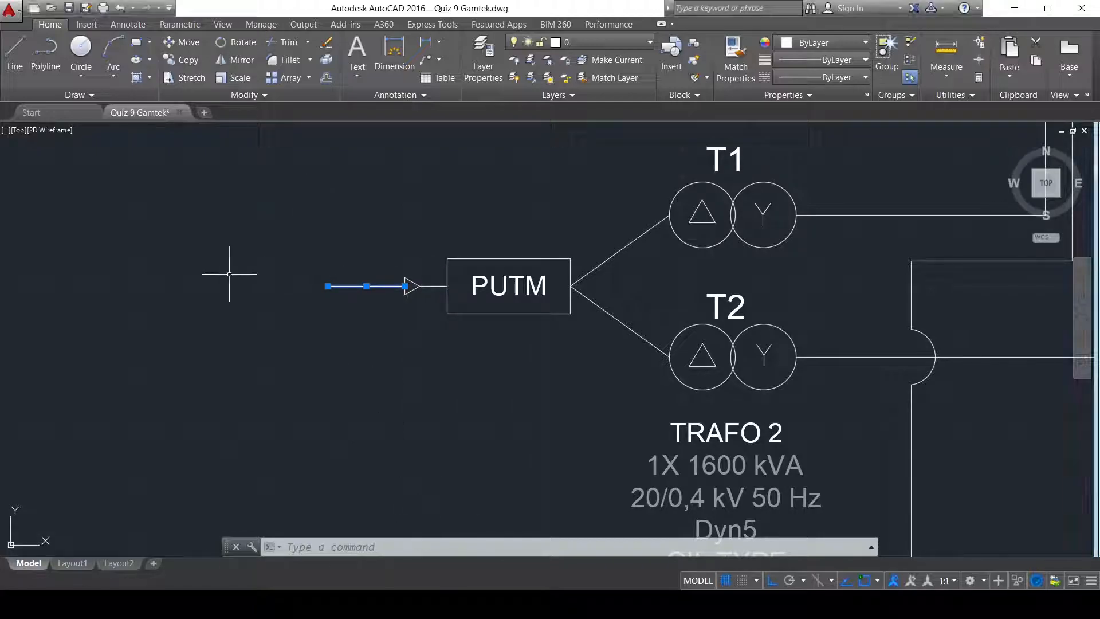
left_click(20, 63)
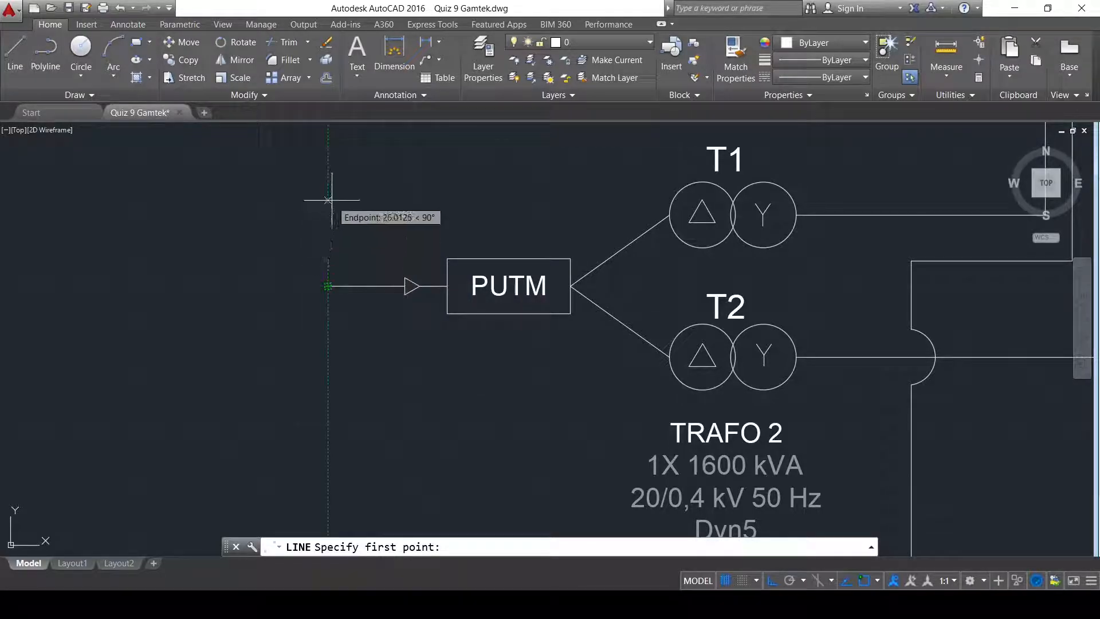
scroll(344, 241, "down", 3)
middle_click_drag(349, 189, 356, 198)
left_click_drag(357, 198, 373, 232)
scroll(354, 290, "up", 2)
left_click(455, 246)
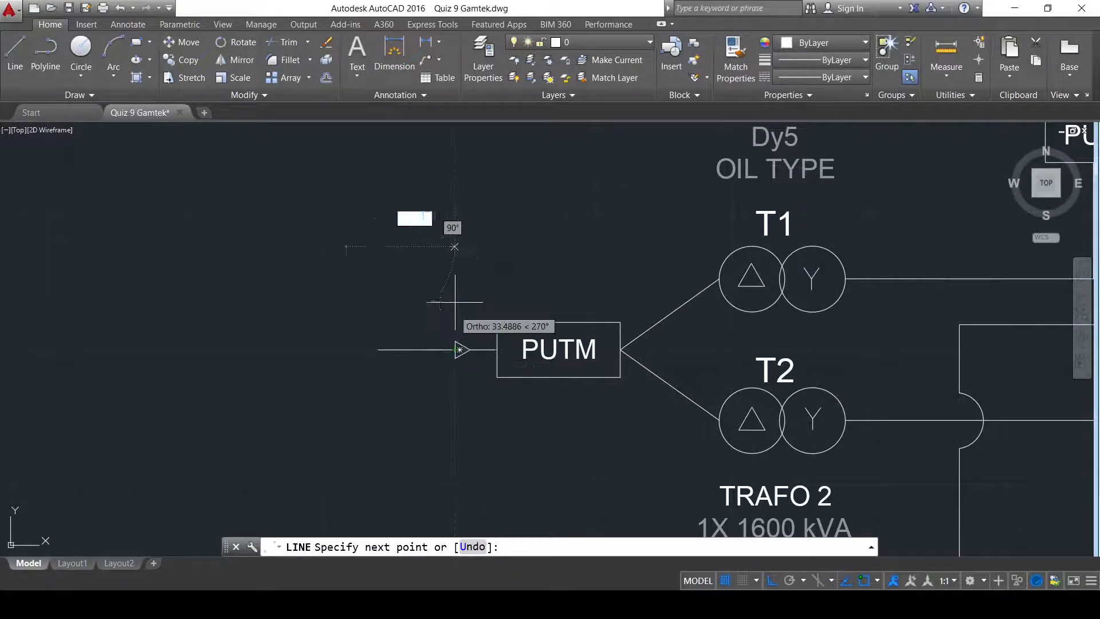
key("Escape")
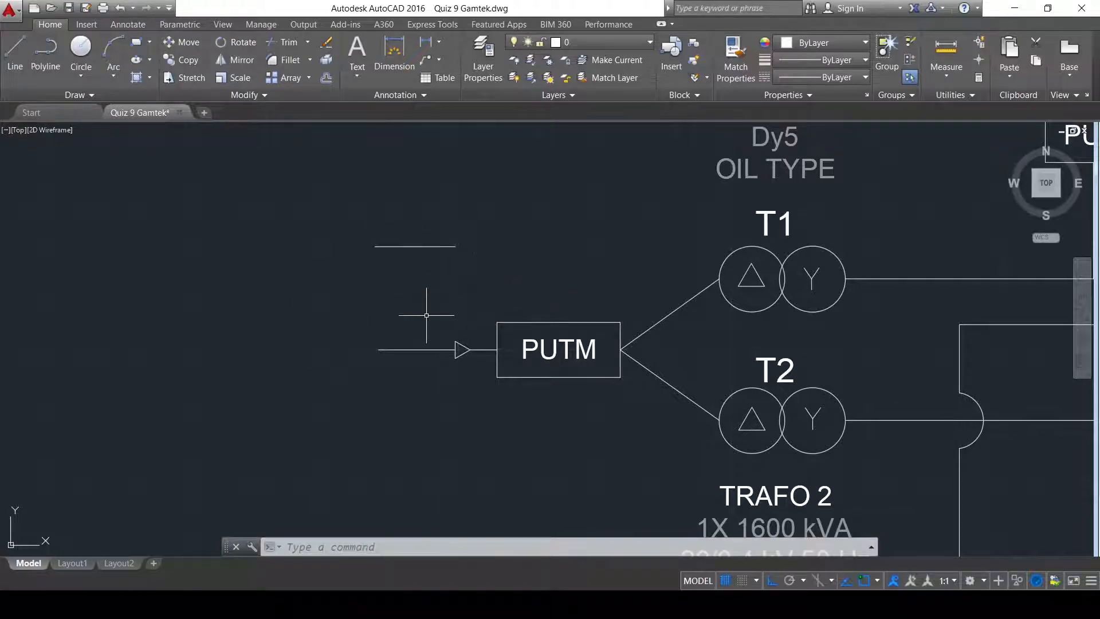
- Draw a 3-sided polygon inscribed in a circle of radius about 4.4, centred on the new line's right end and pointing right
scroll(459, 362, "up", 2)
middle_click_drag(488, 183, 488, 241)
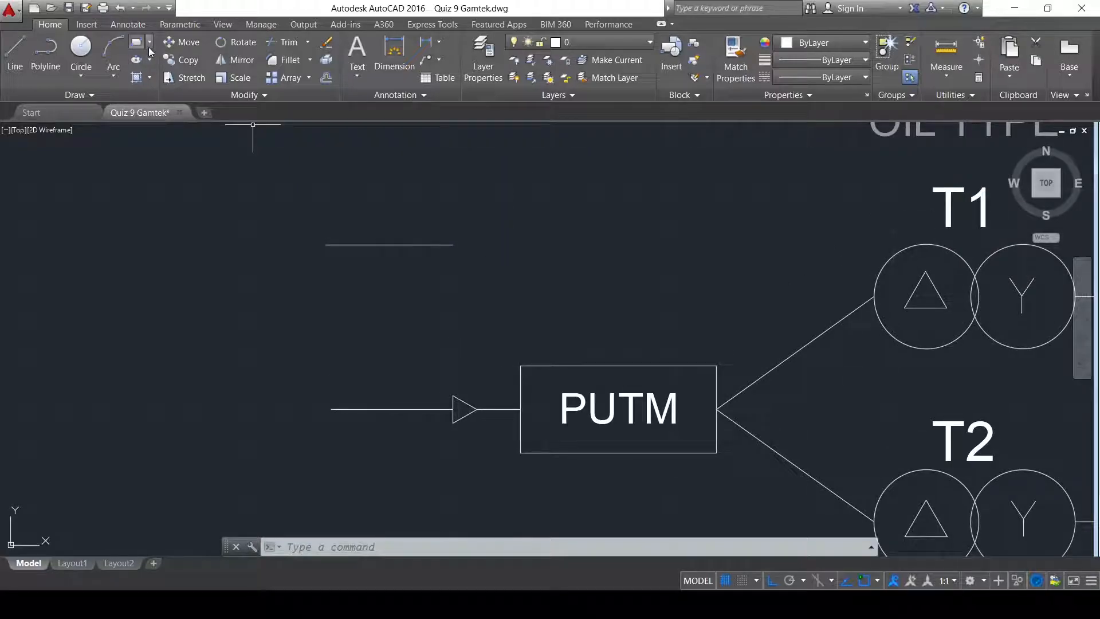
left_click(178, 101)
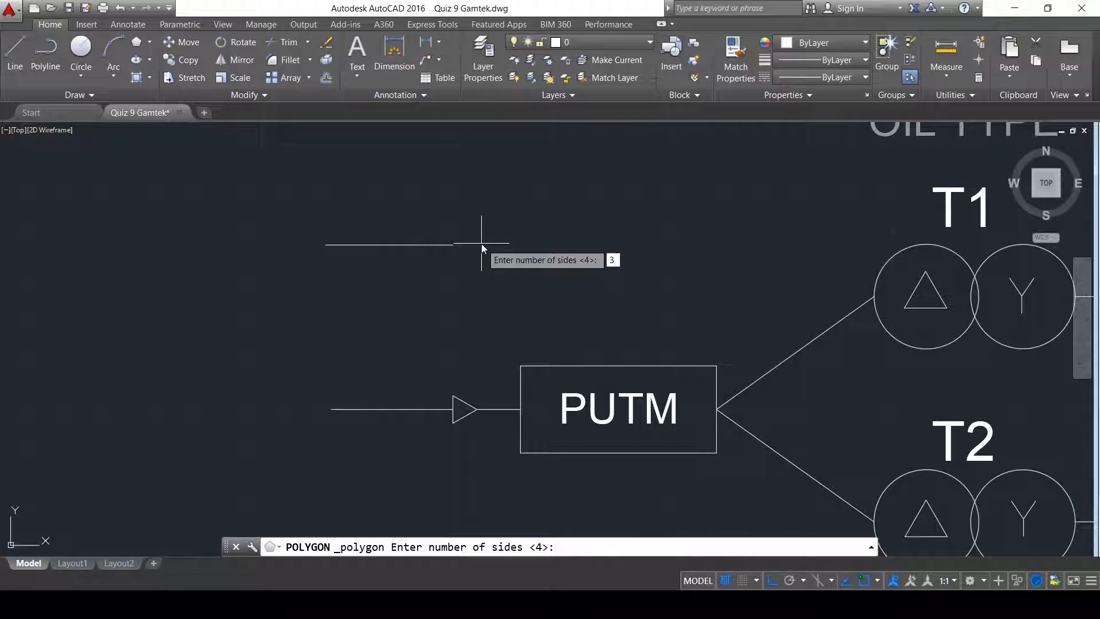
key("Return")
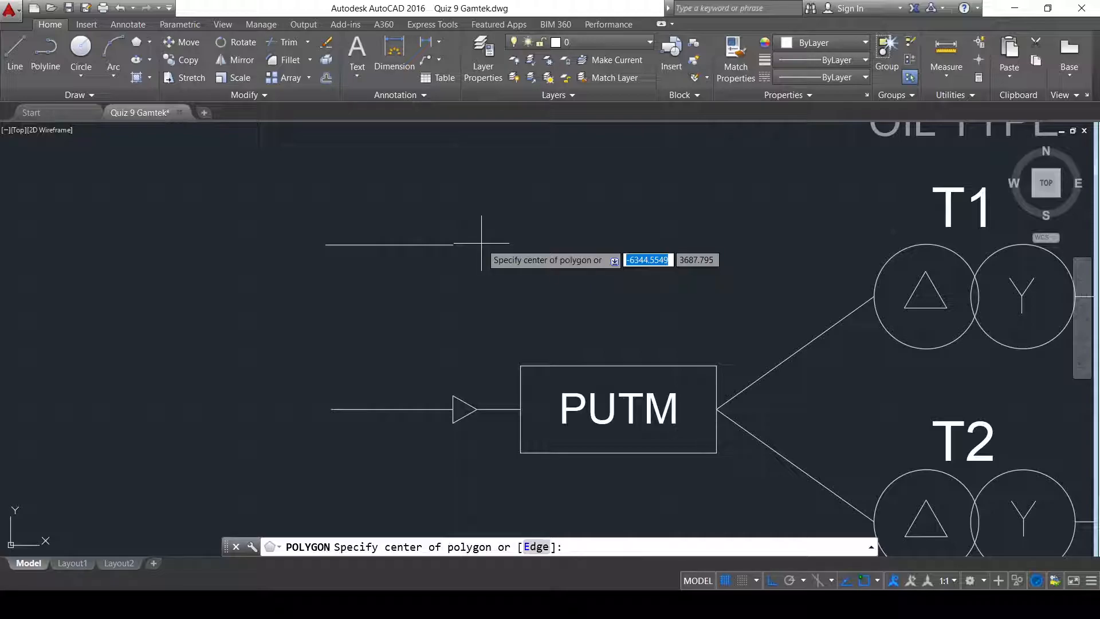
left_click(453, 245)
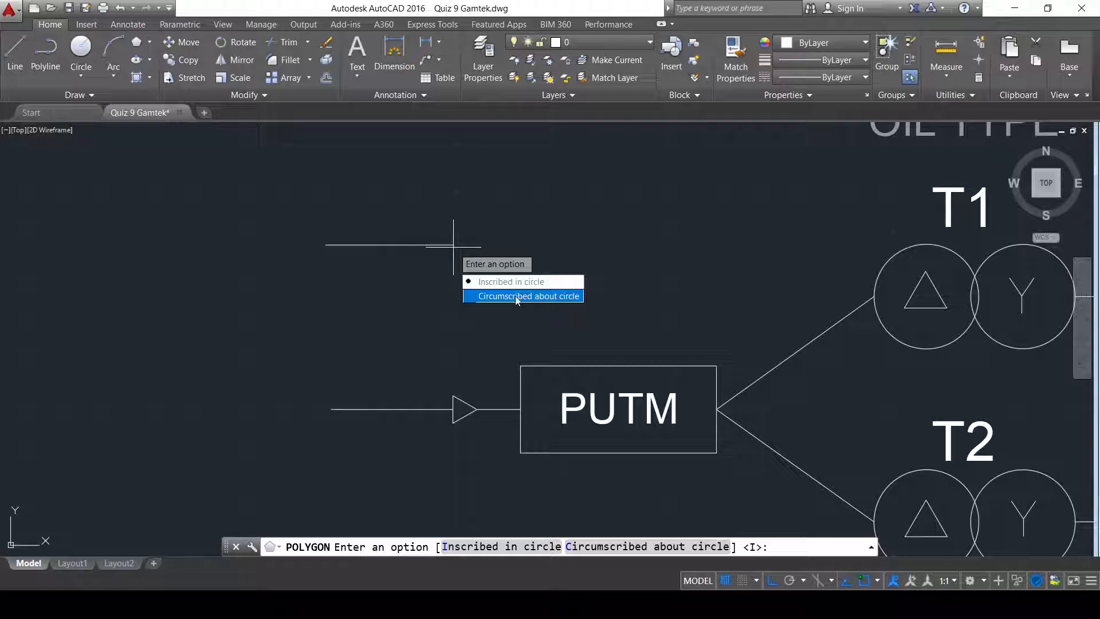
left_click(504, 281)
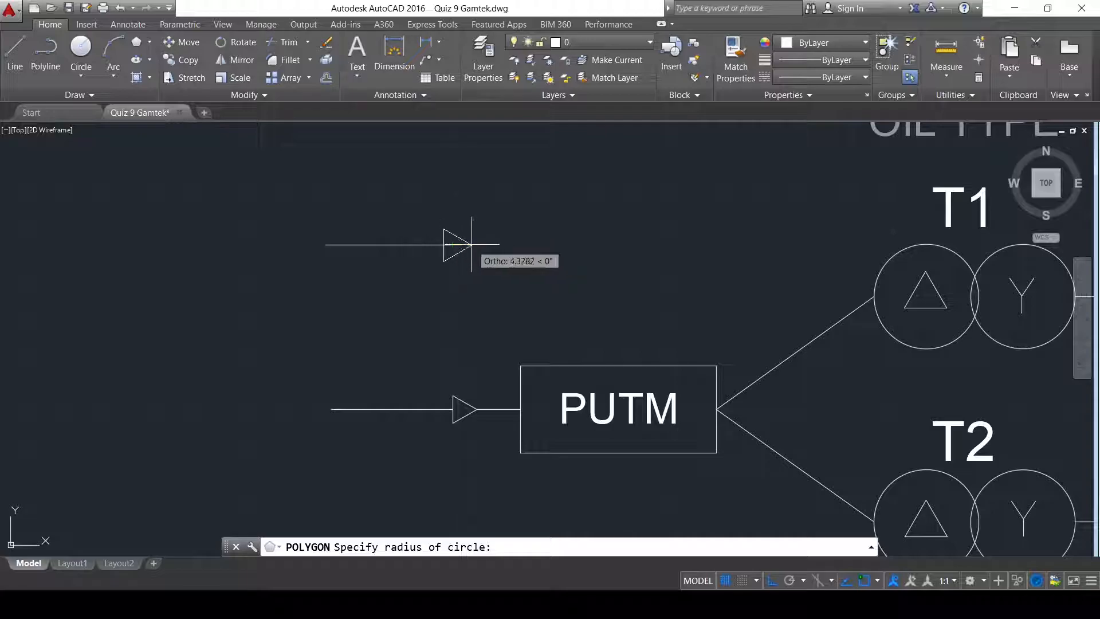
left_click(472, 244)
- Move the new triangle right so the midpoint of its vertical side meets the end of the line
left_click(455, 233)
scroll(436, 212, "up", 2)
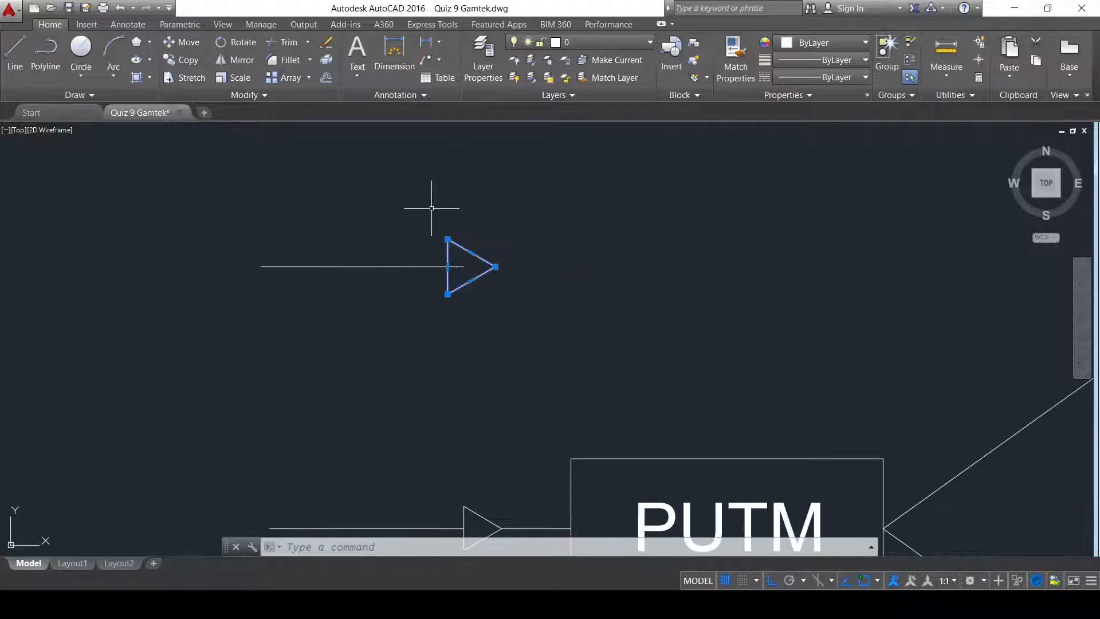
left_click(193, 42)
left_click(464, 267)
scroll(469, 262, "up", 2)
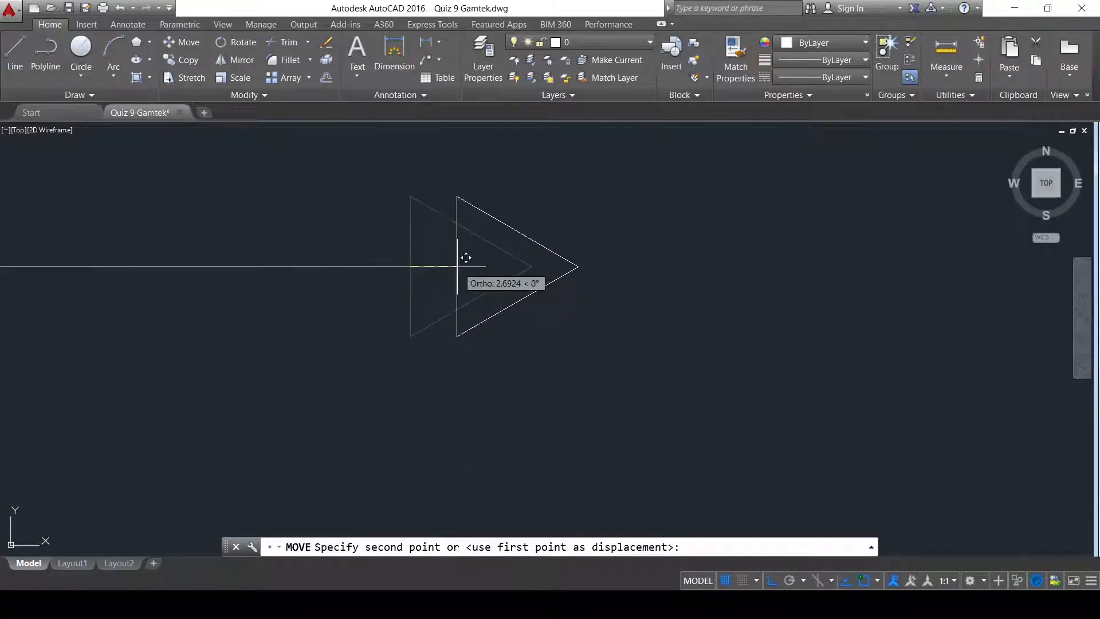
left_click(457, 257)
scroll(554, 251, "down", 3)
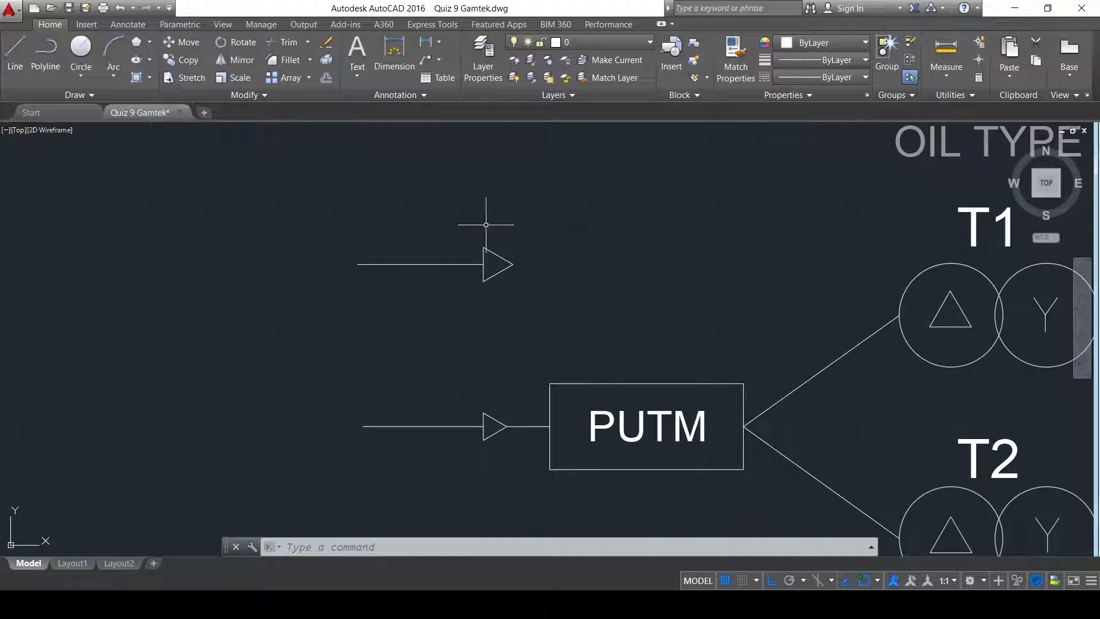
- Draw a horizontal line about 8.6 long from the new triangle's tip, ending above the PUTM box's left edge
left_click(15, 50)
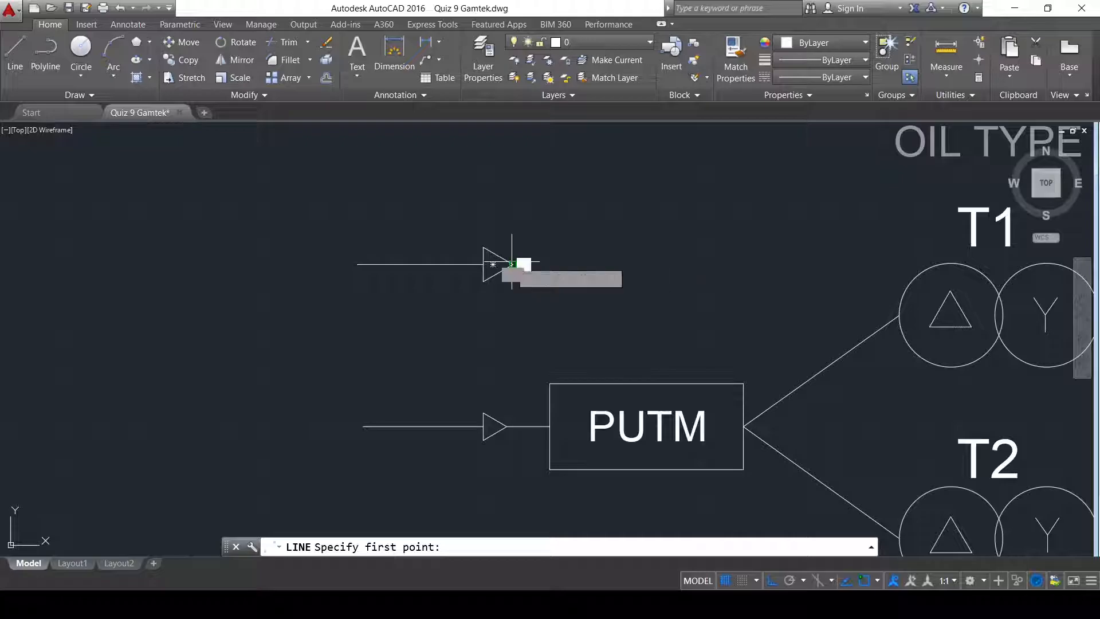
left_click(513, 264)
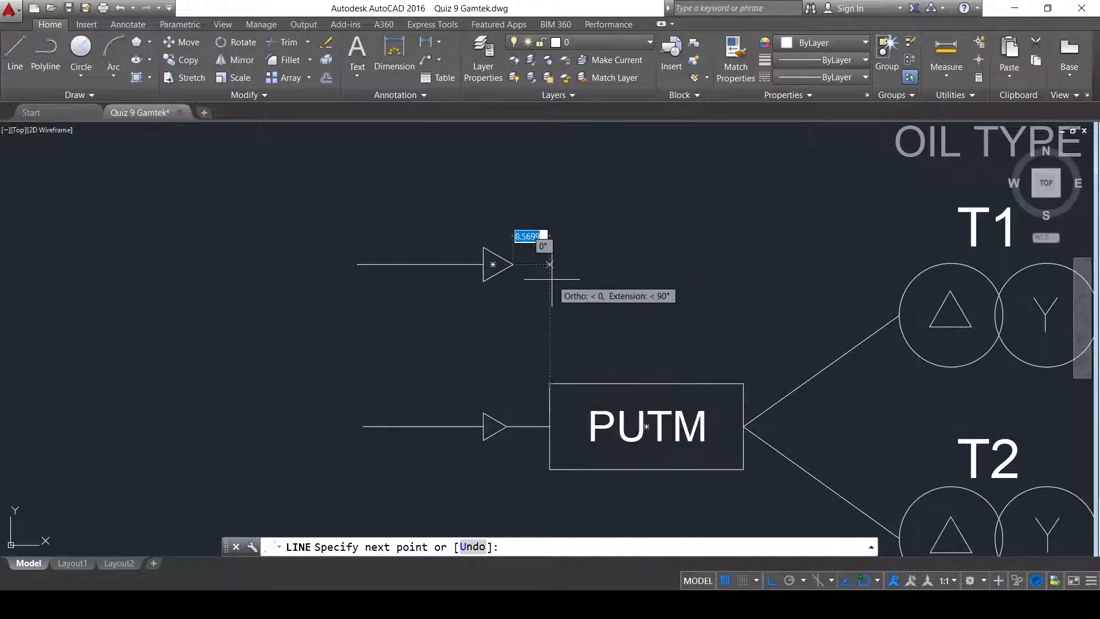
left_click(558, 277)
key("Return")
- Draw a rectangle above the PUTM box, just beyond the end of the new arrow line and similar in size to that box
scroll(642, 247, "down", 2)
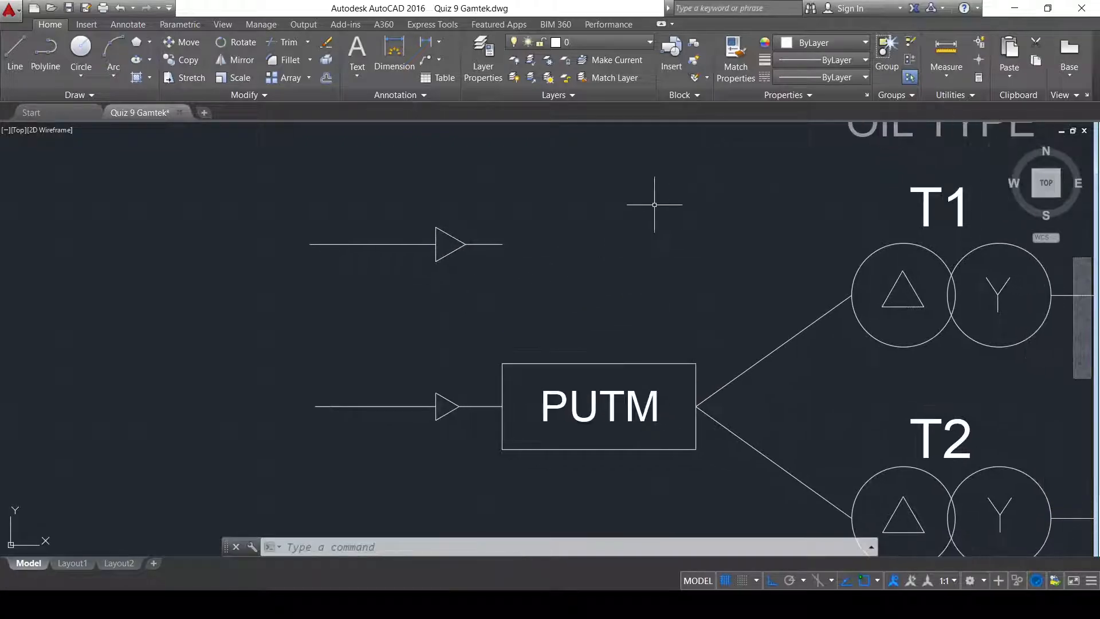
middle_click_drag(653, 290, 587, 270)
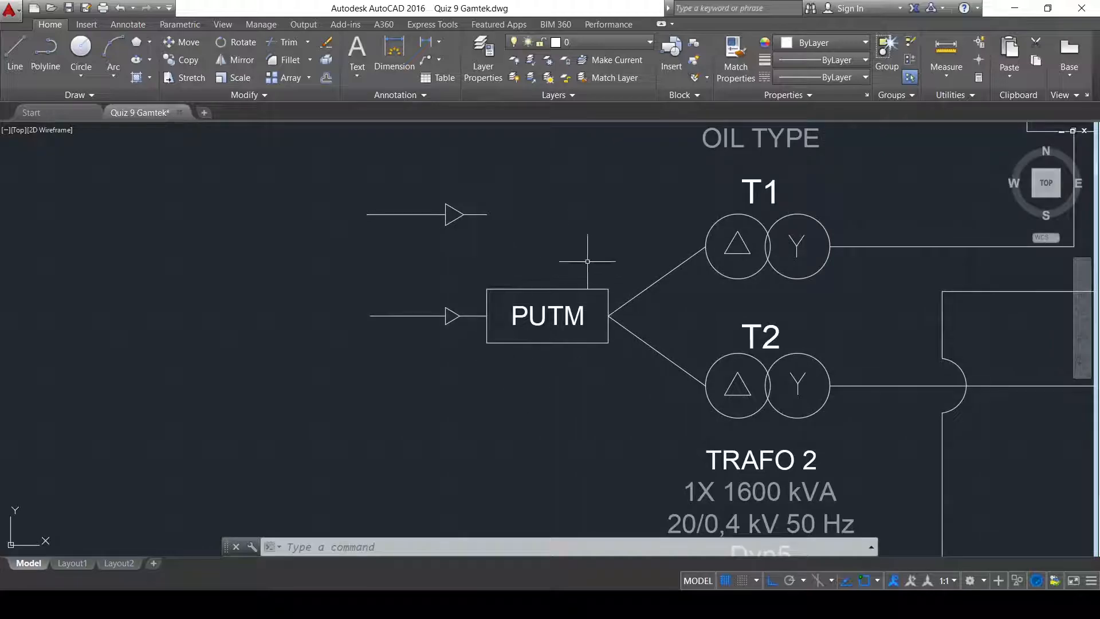
scroll(537, 181, "up", 2)
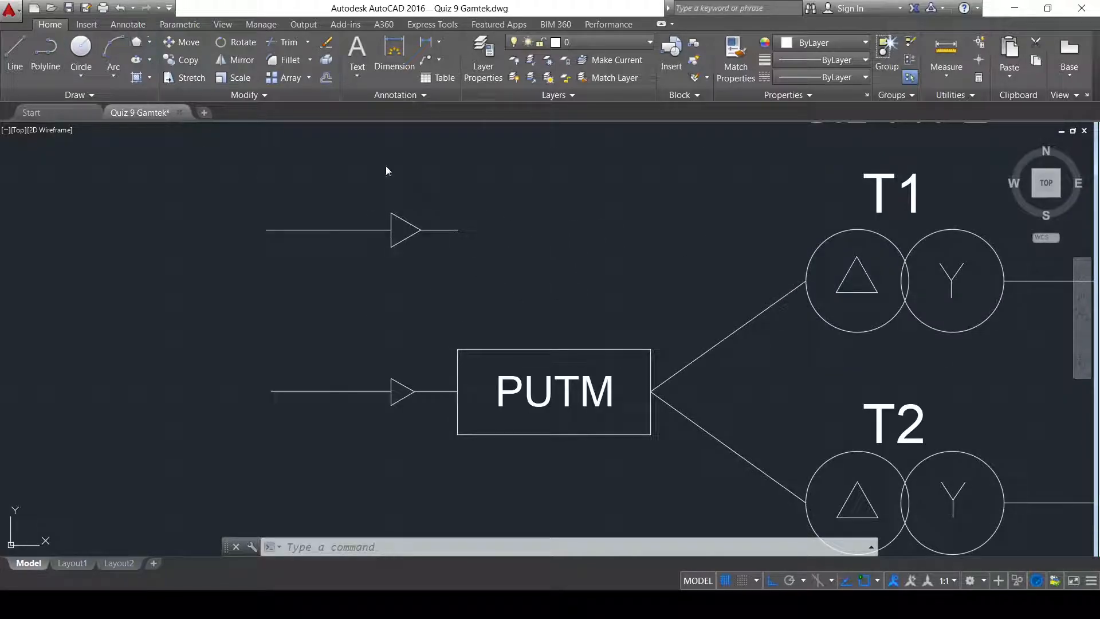
type("rec")
key("Return")
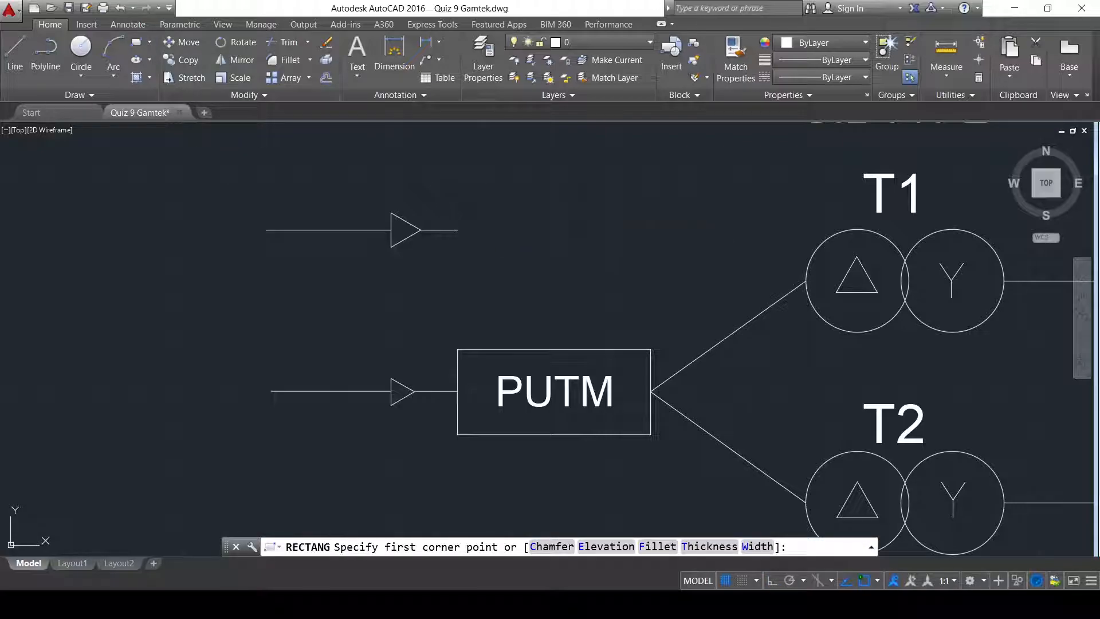
left_click(466, 198)
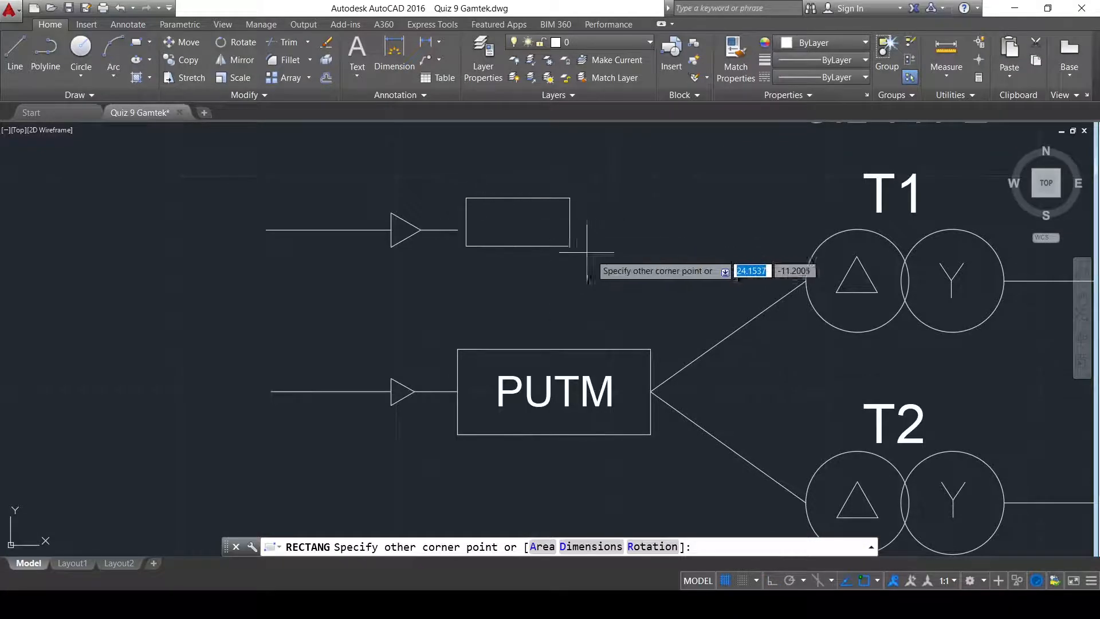
left_click(663, 280)
- Move the new rectangle so the midpoint of its left side meets the end of the arrow line
left_click(539, 199)
left_click(178, 42)
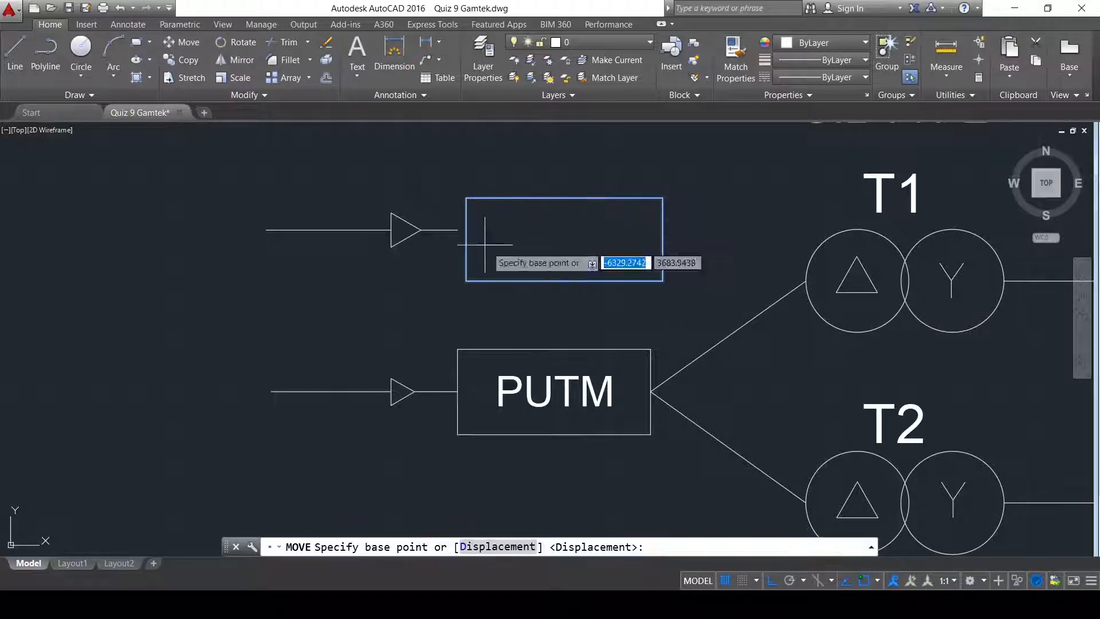
left_click(466, 239)
left_click(458, 229)
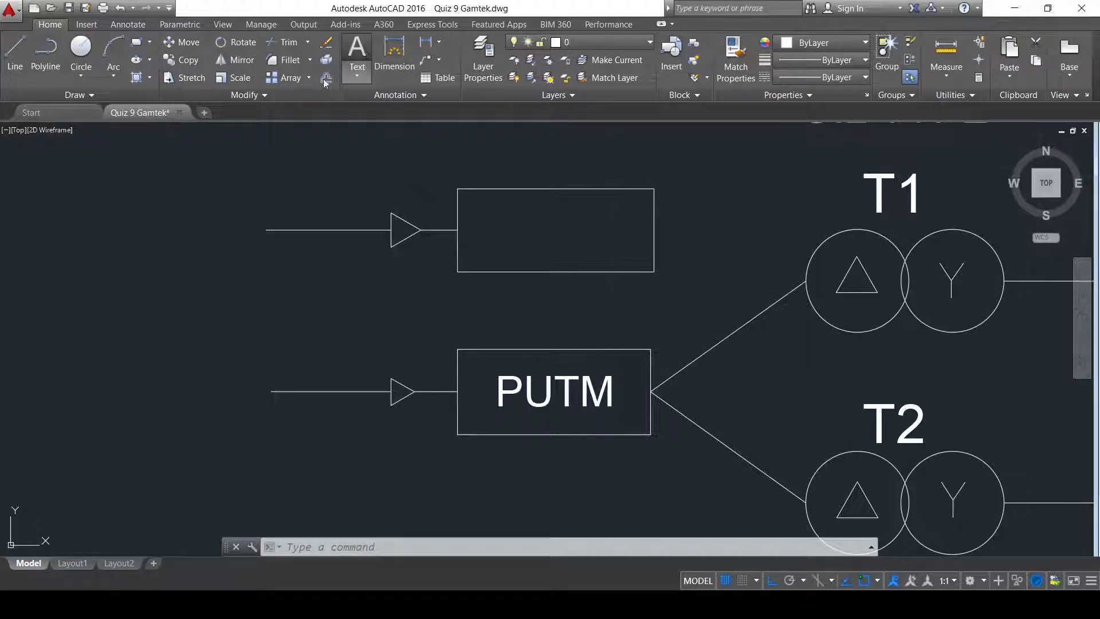
- Add multiline text "PUTM" with a height of 7 spanning the new rectangle from corner to corner
left_click(351, 55)
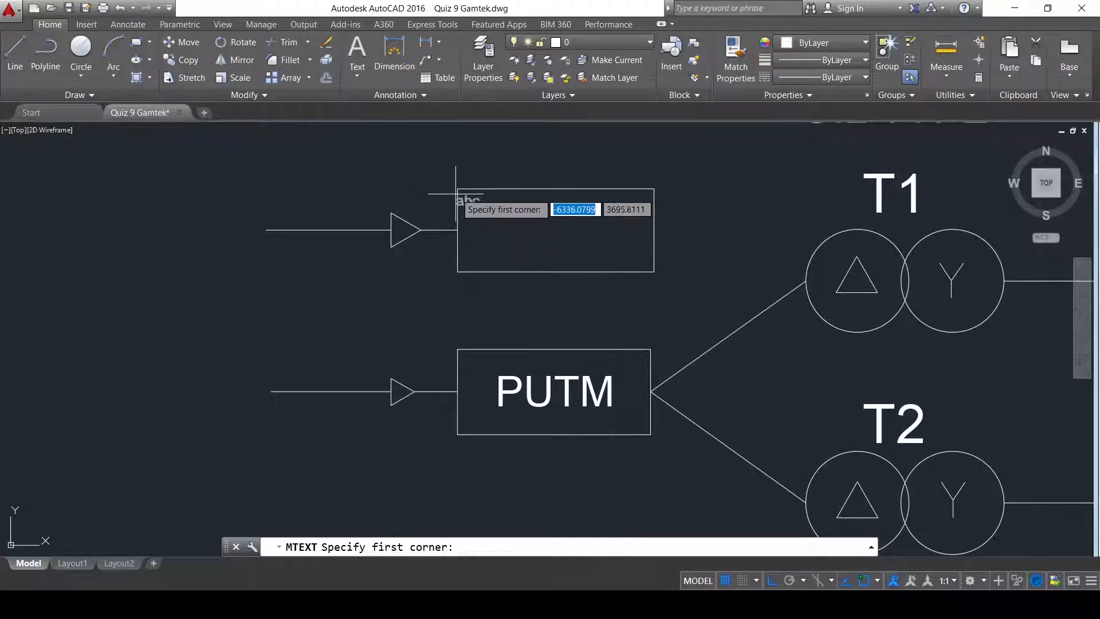
left_click(457, 189)
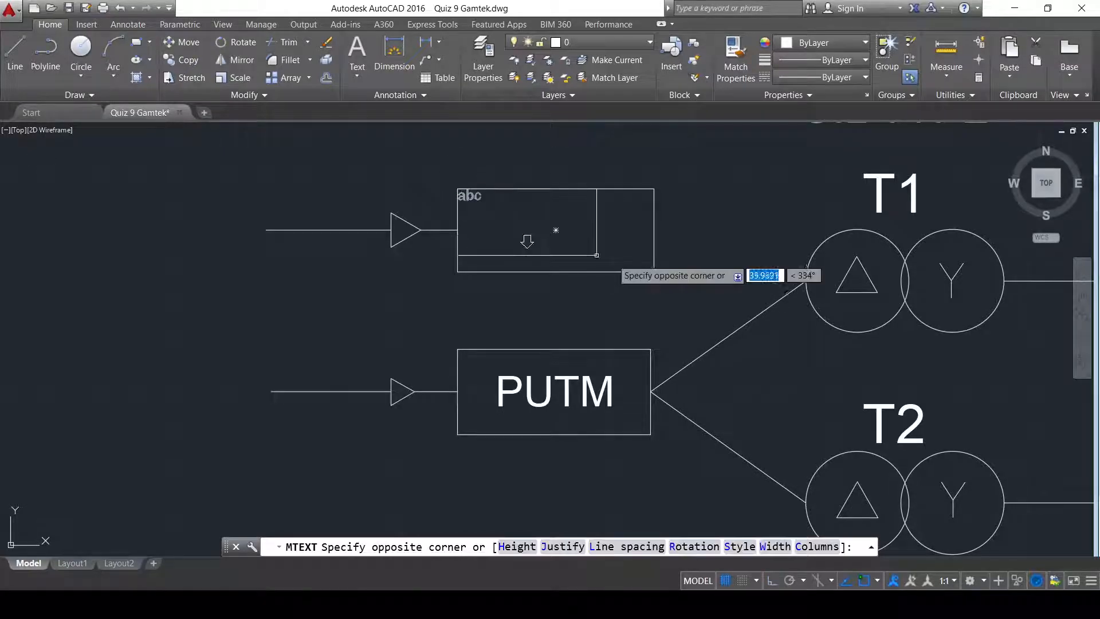
left_click(654, 271)
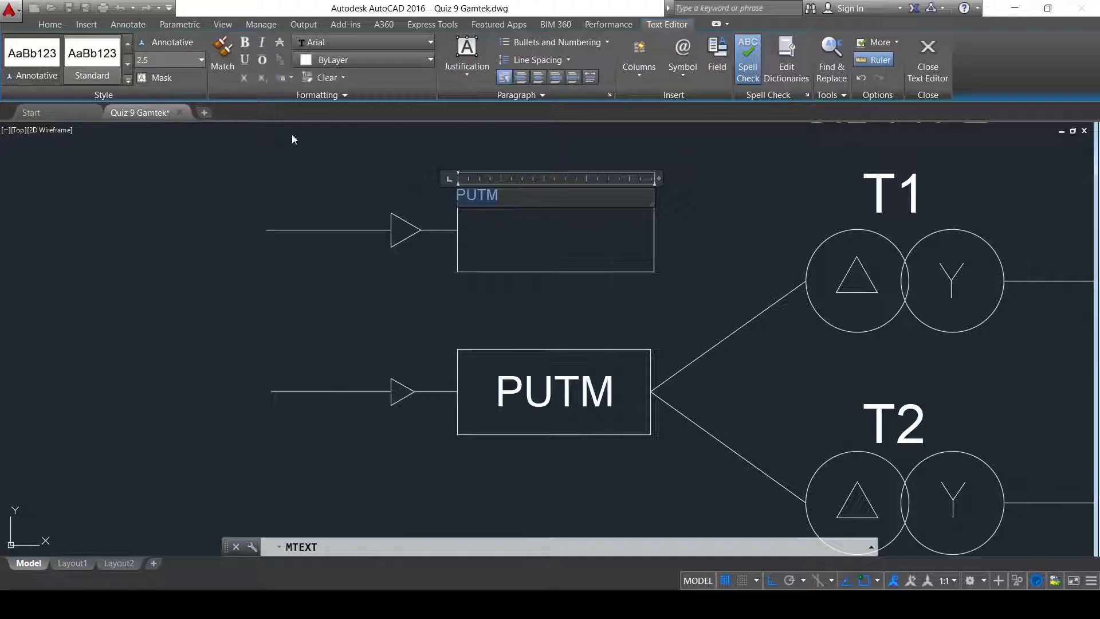
key("Return")
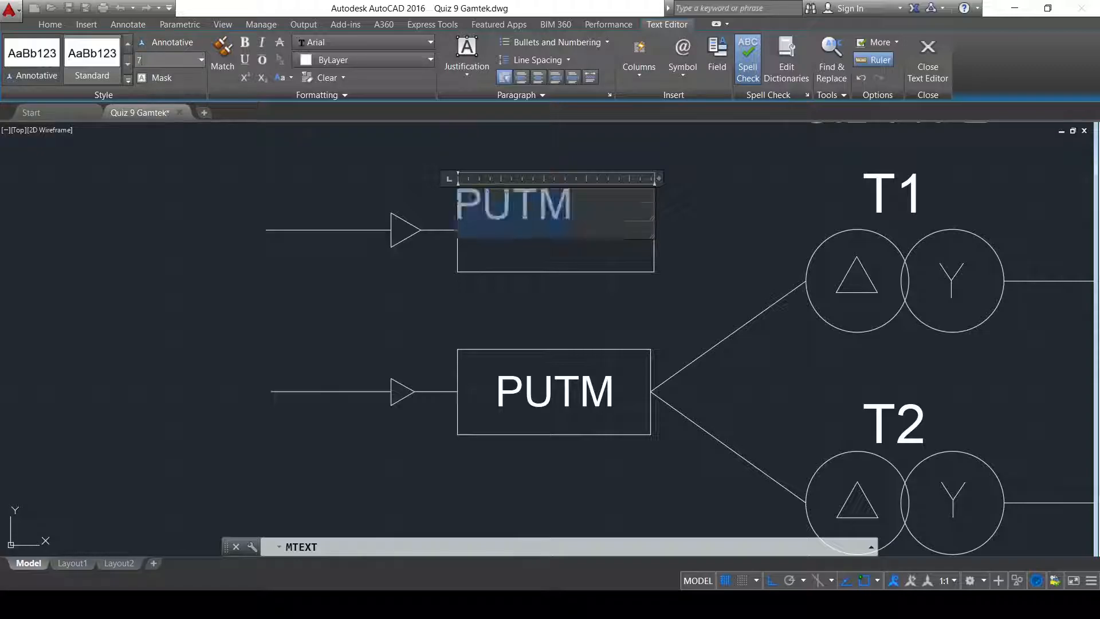
left_click(687, 168)
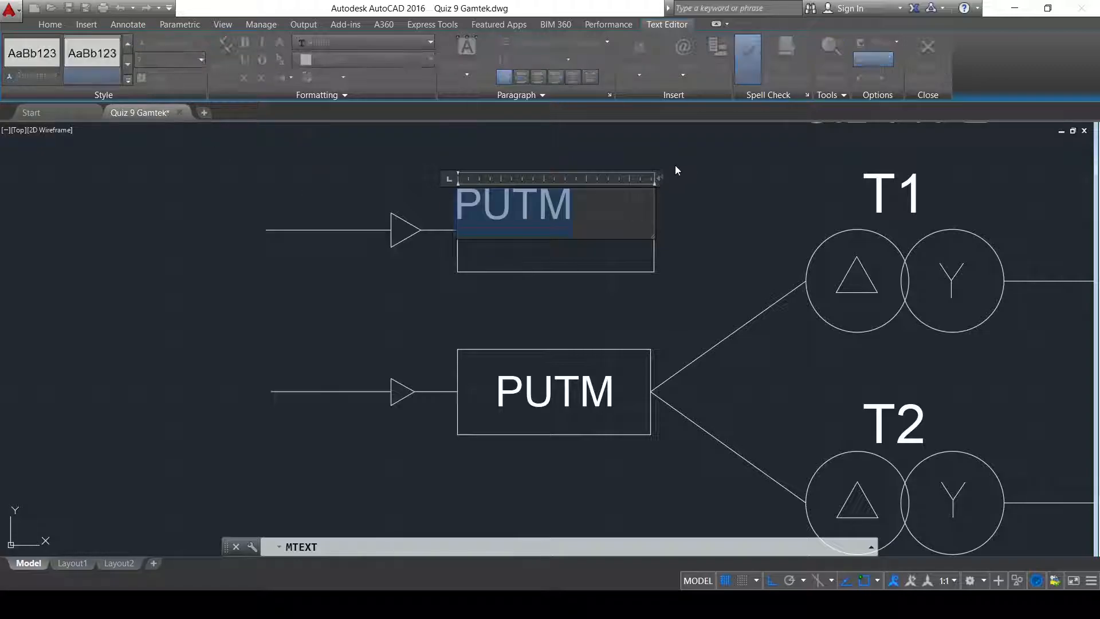
- Finish the new PUTM text and move it to the centre of the upper rectangle
left_click_drag(657, 178, 583, 181)
left_click(438, 210)
left_click(503, 213)
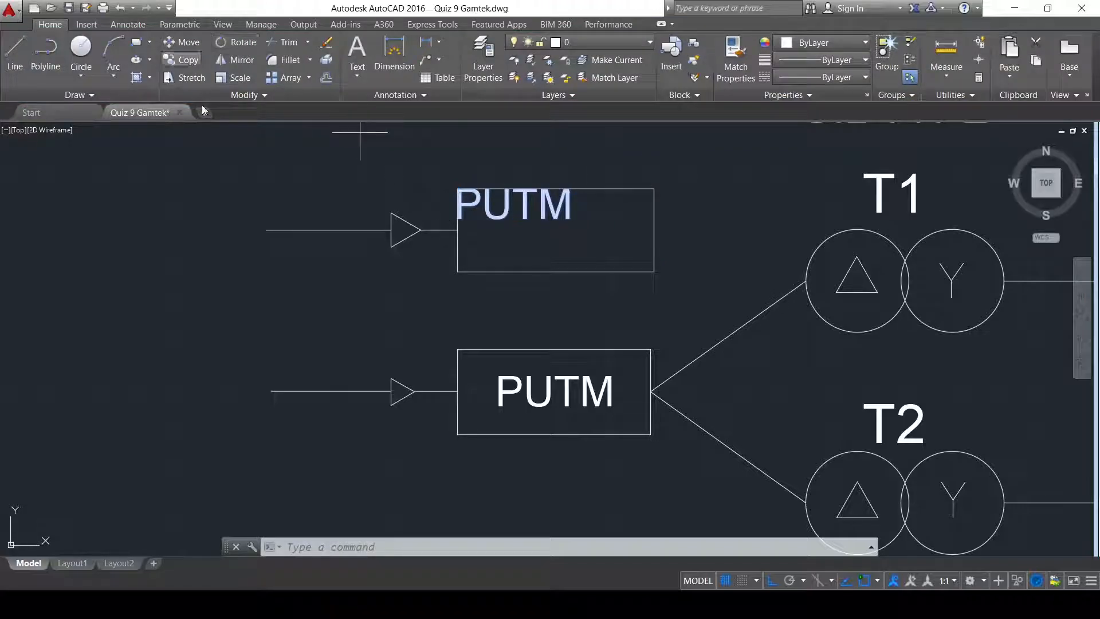
left_click(182, 42)
left_click(245, 162)
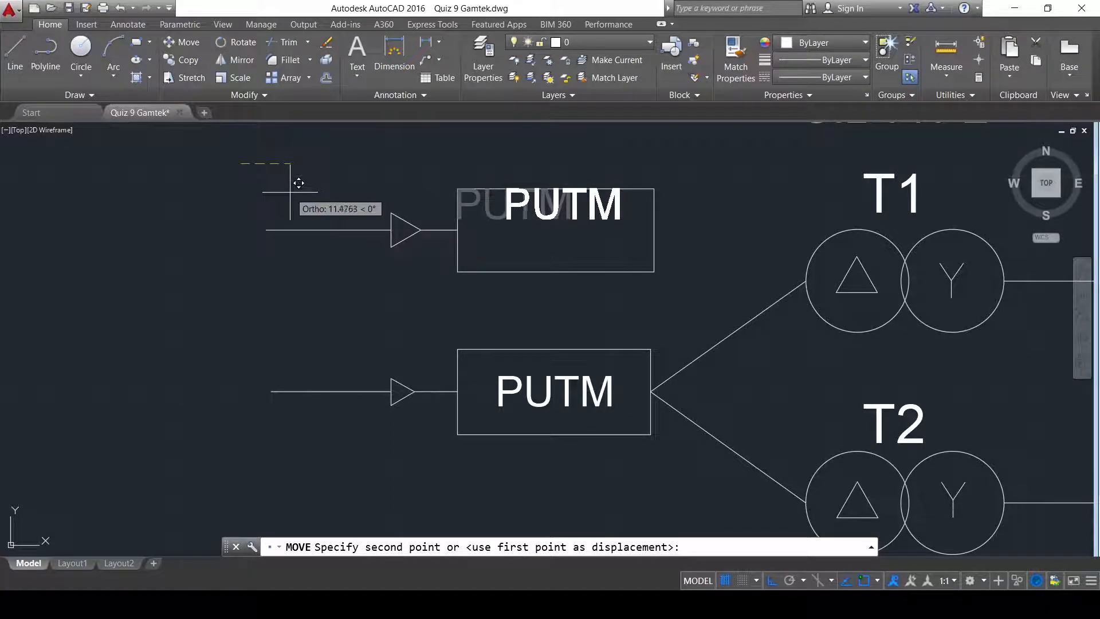
key("F8")
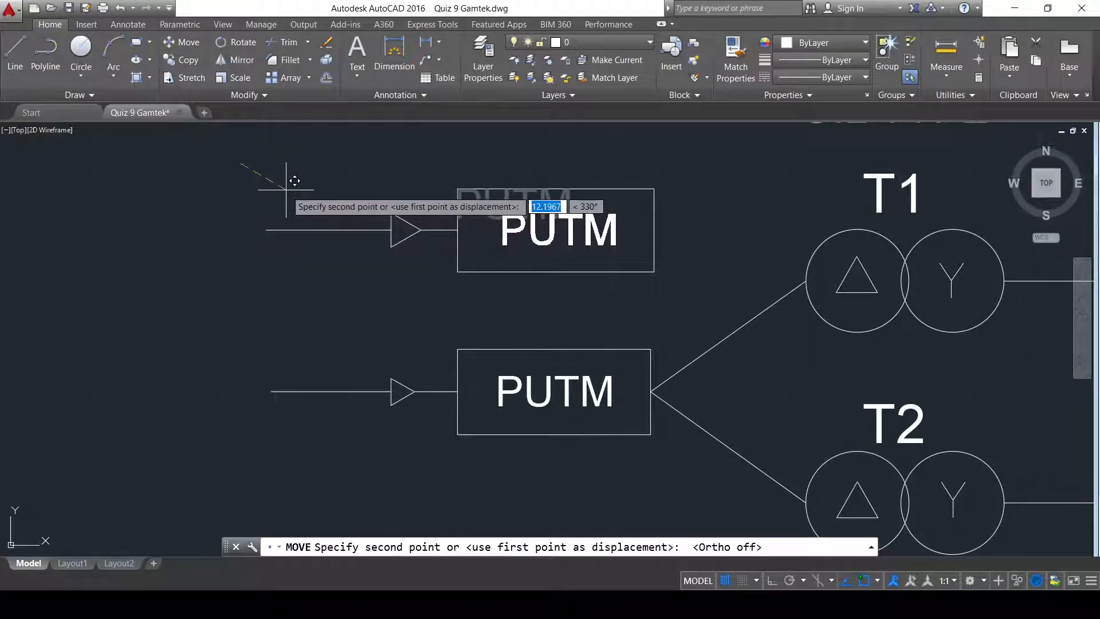
left_click(285, 188)
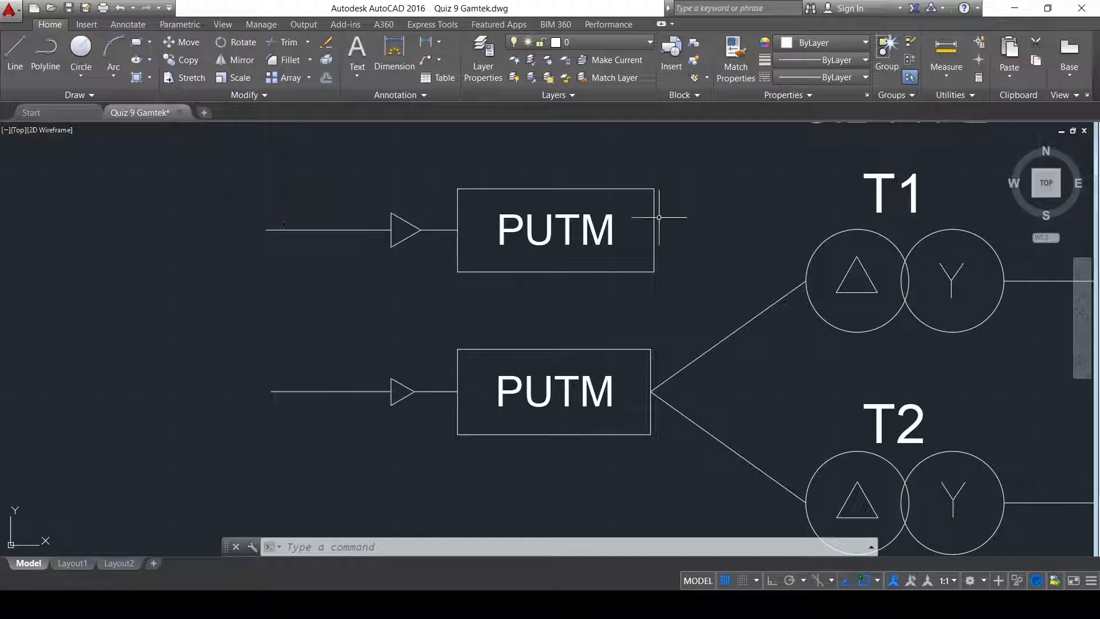
- Move the new arrow line, triangle and labelled PUTM box horizontally into the empty area left of the original diagram, about 135 units away
scroll(658, 217, "down", 2)
middle_click_drag(616, 233, 604, 295)
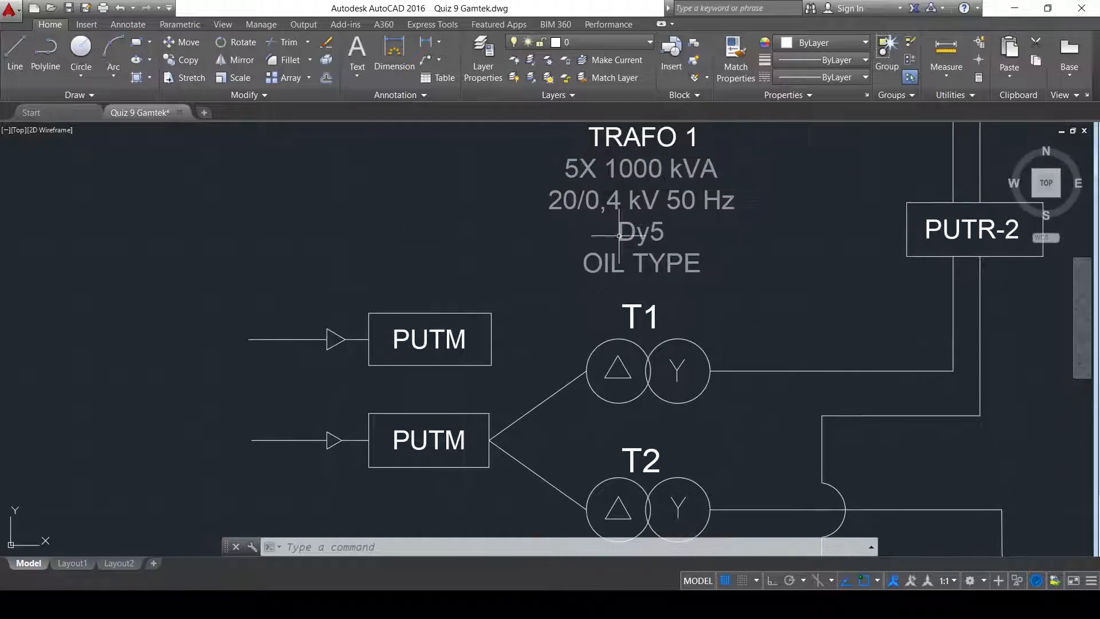
left_click(711, 247)
scroll(740, 259, "down", 2)
scroll(737, 261, "up", 2)
key("Escape")
middle_click_drag(594, 325, 658, 269)
middle_click_drag(534, 260, 625, 256)
left_click(353, 227)
left_click(668, 319)
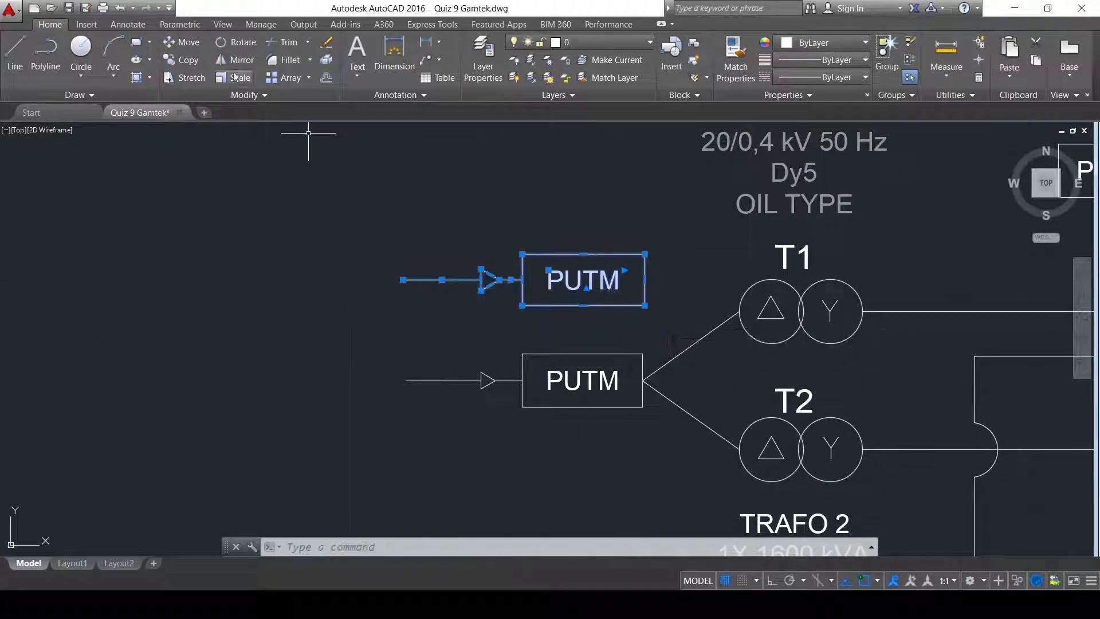
left_click(179, 42)
middle_click_drag(275, 228, 488, 243)
left_click(526, 213)
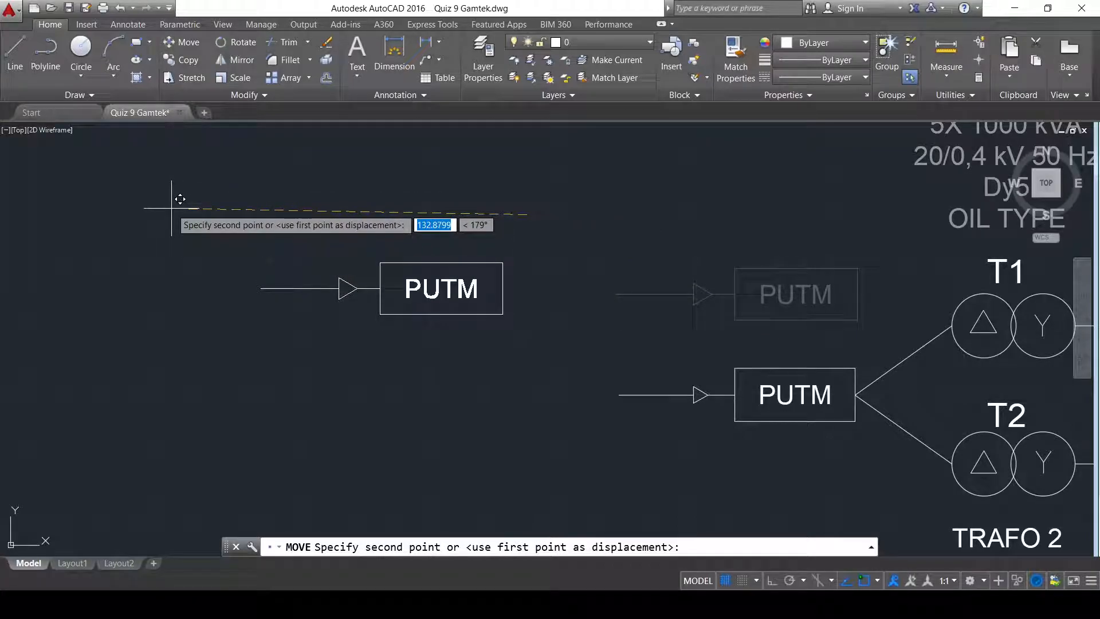
key("F8")
left_click(165, 211)
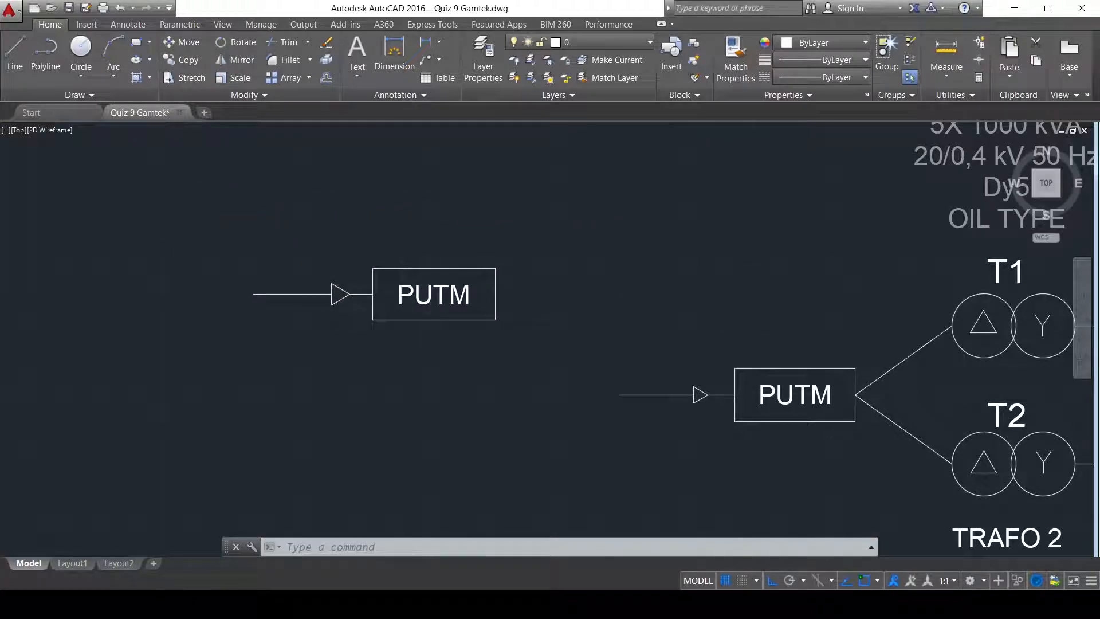
- Try a sloped line rising from the midpoint of the new PUTM box's right side, and erase it
scroll(294, 205, "down", 2)
scroll(612, 233, "up", 2)
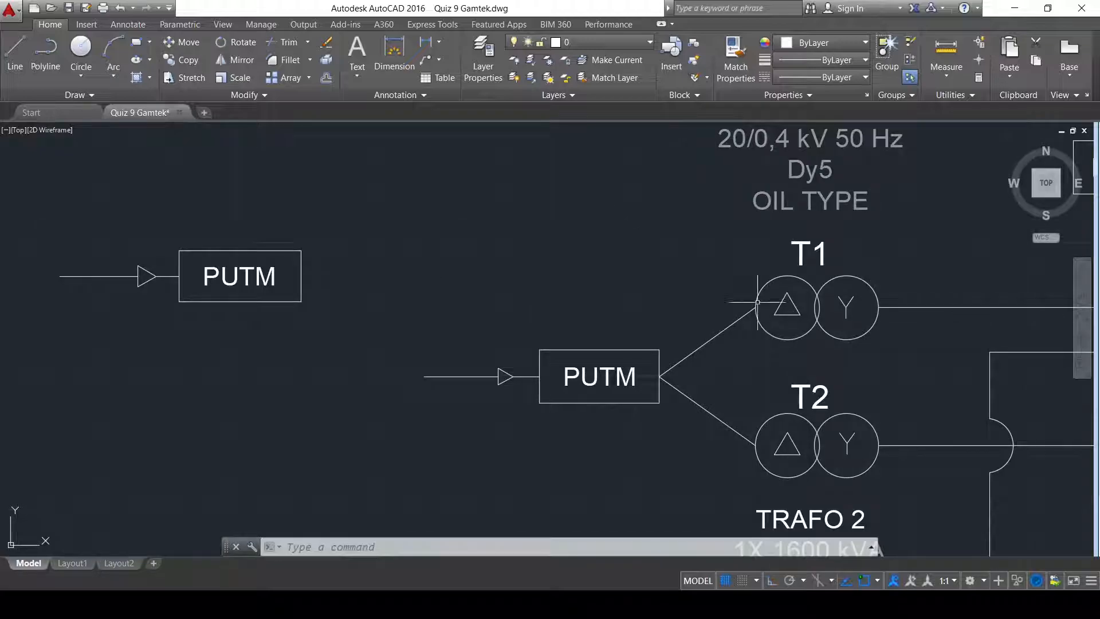
left_click(17, 50)
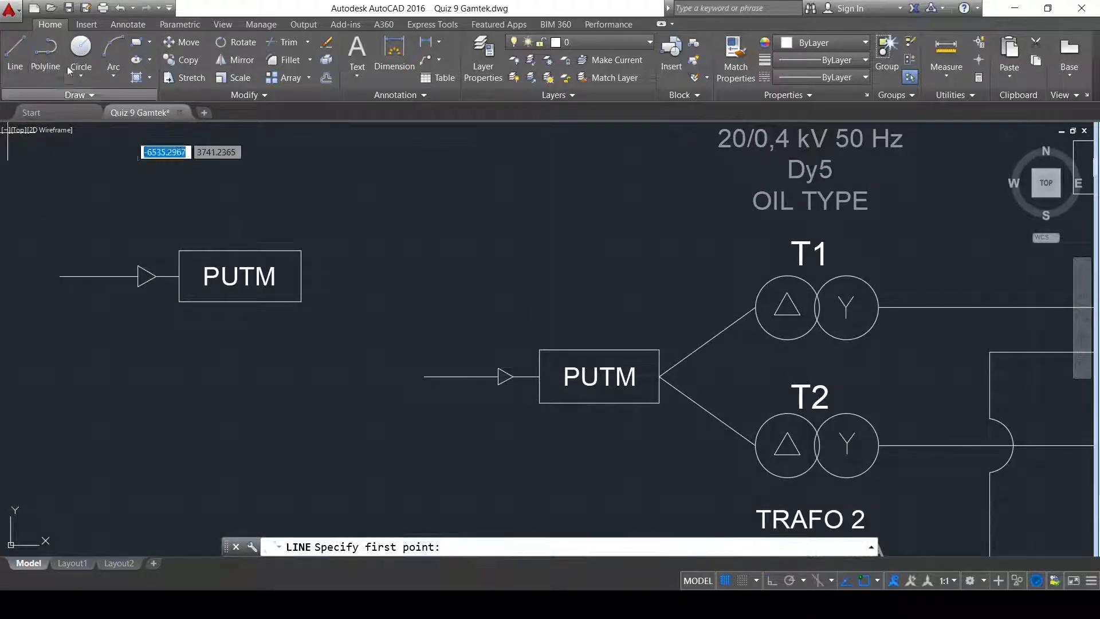
left_click(301, 277)
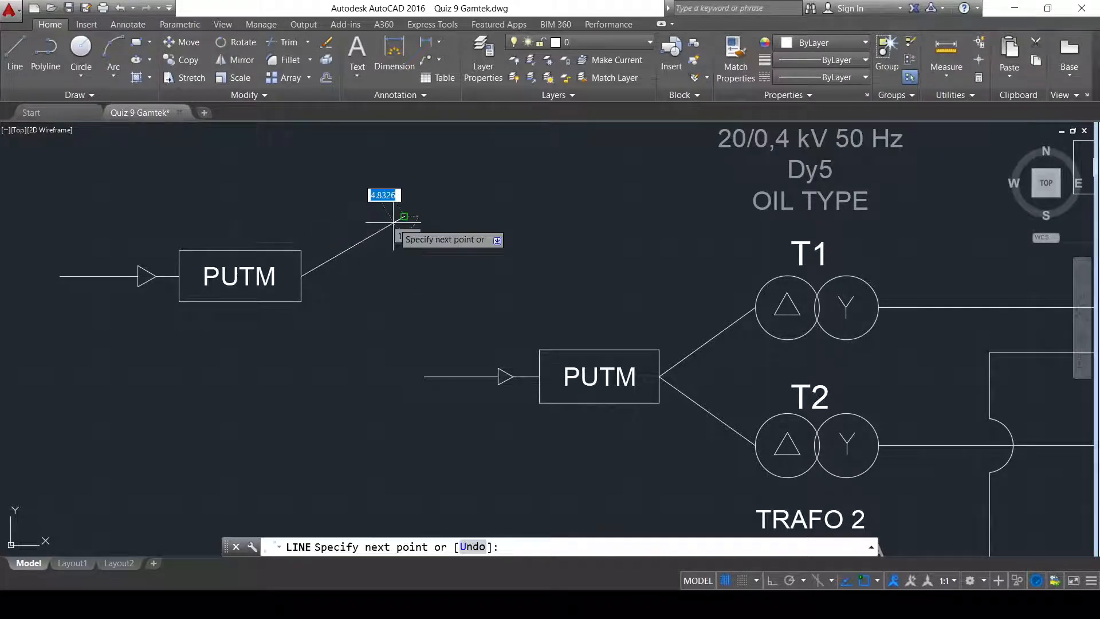
left_click(405, 217)
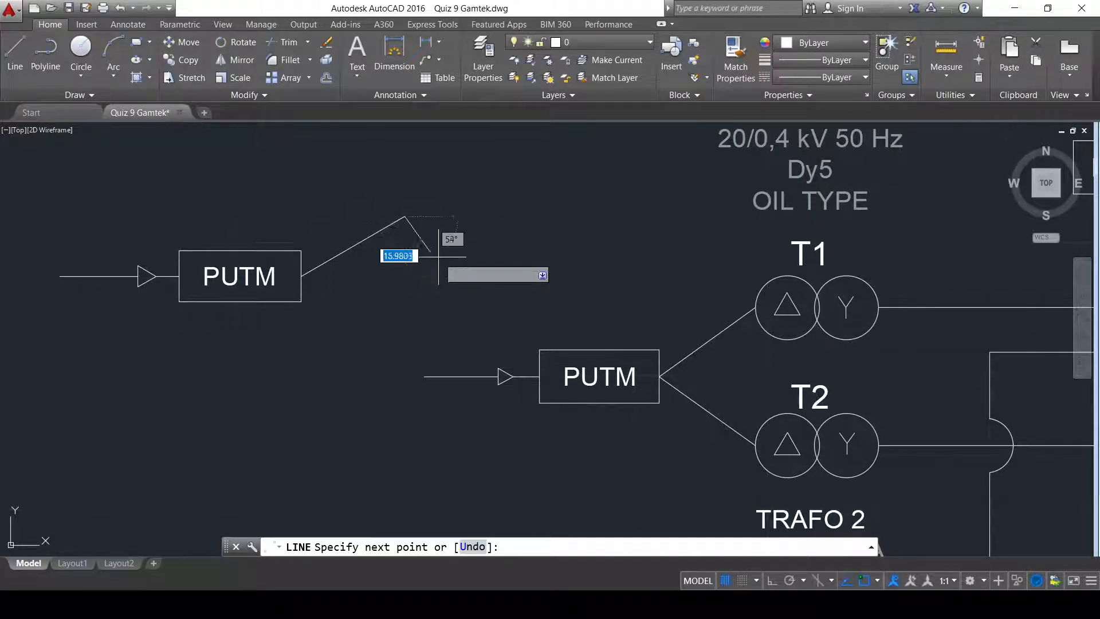
key("Escape")
left_click(353, 246)
key("Delete")
key("Return")
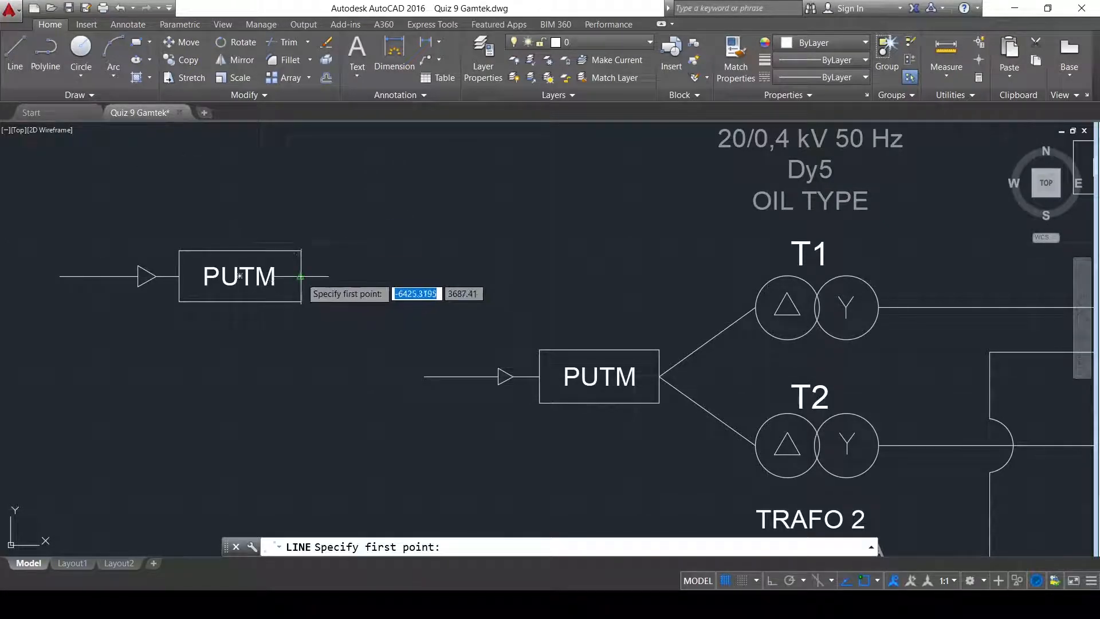
left_click(301, 276)
key("Tab")
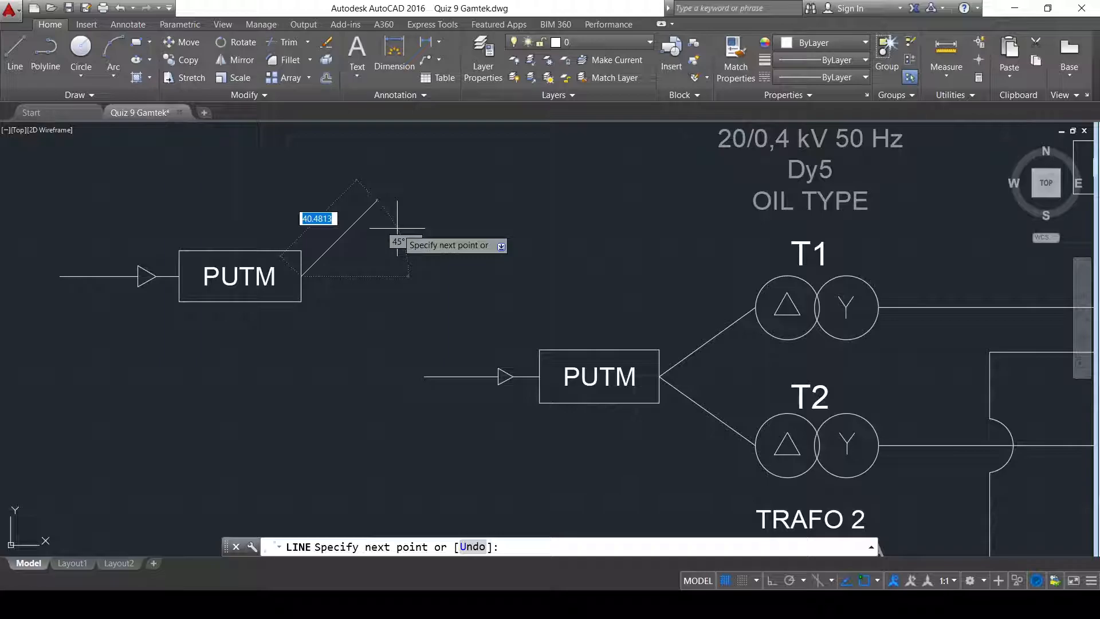
key("Escape")
- Draw a line about 40 long from the midpoint of the new PUTM box's right side, sloping up to the right
left_click(14, 51)
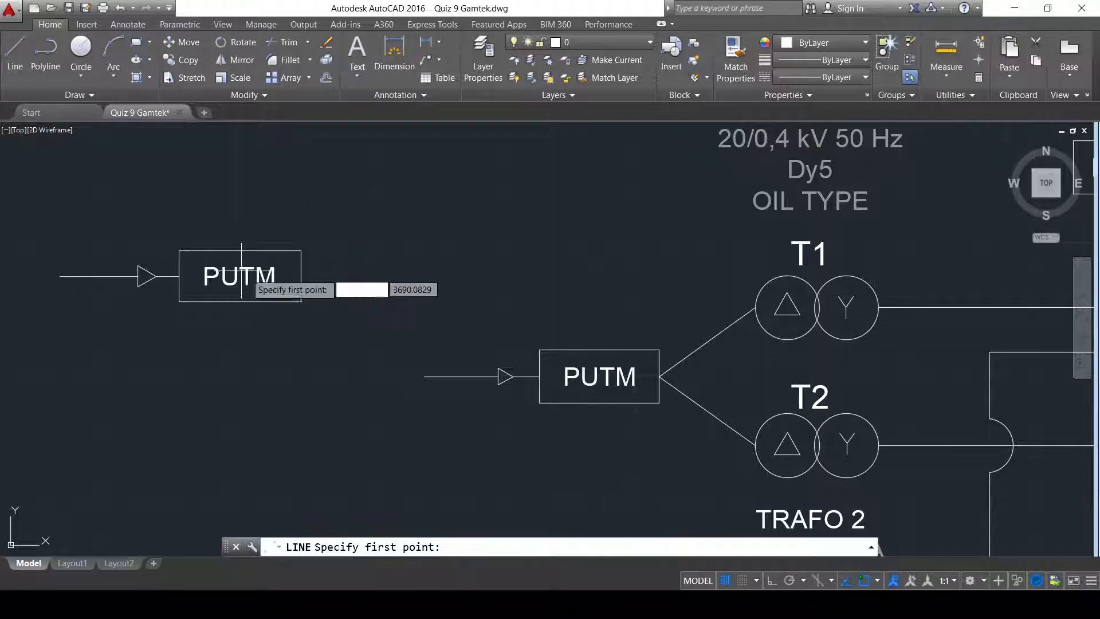
left_click(301, 276)
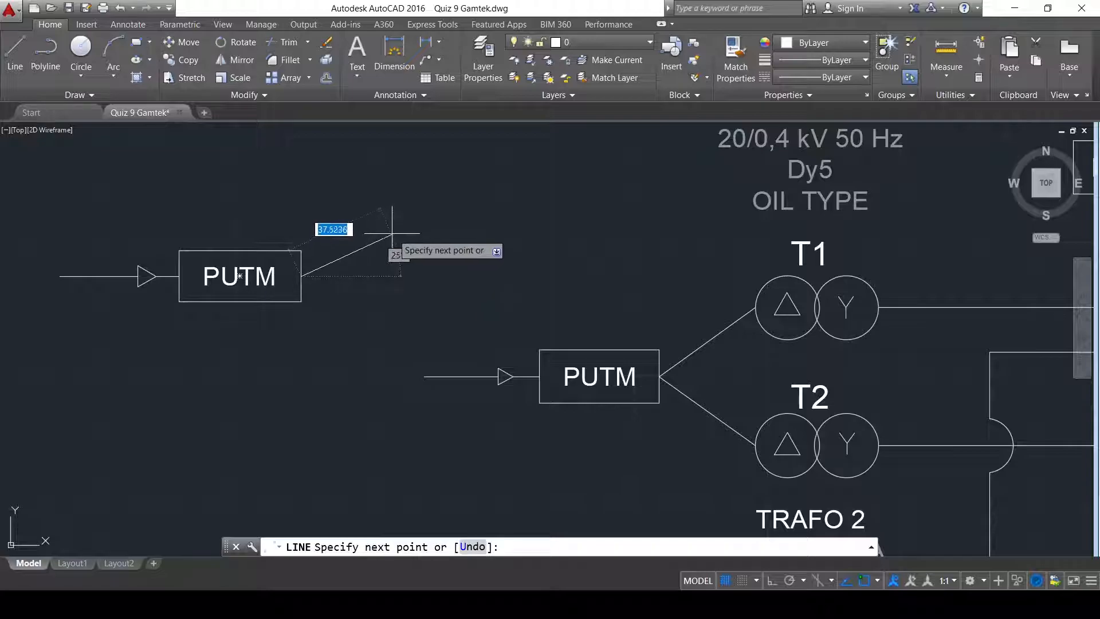
left_click(398, 228)
key("Escape")
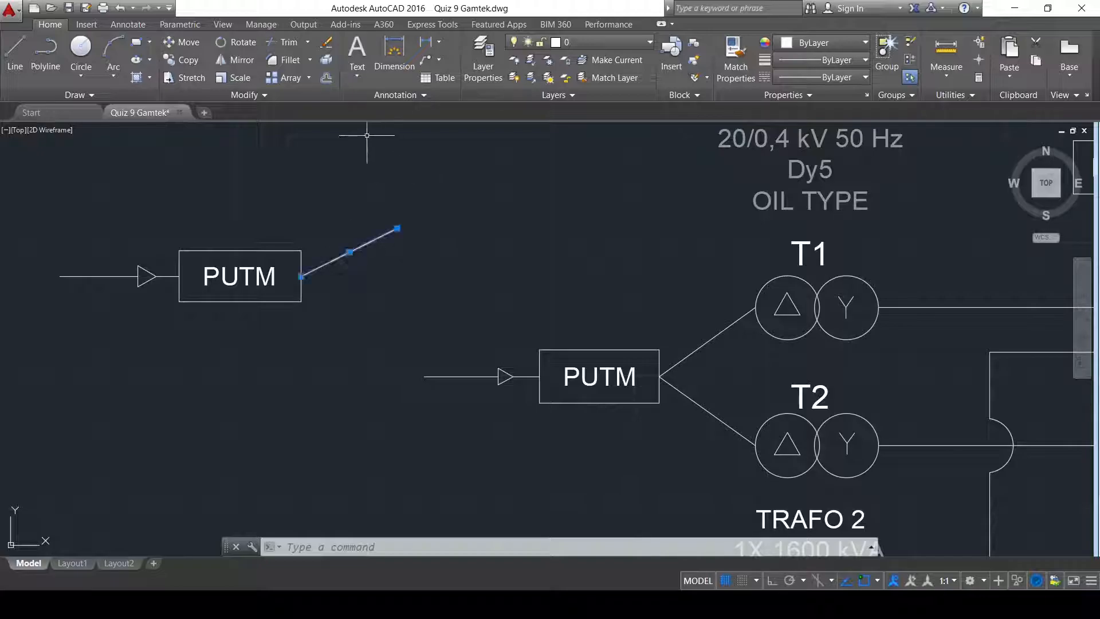
- Mirror the sloped line across a horizontal axis through the midpoint of the new box's right side, keeping the source line
left_click(237, 59)
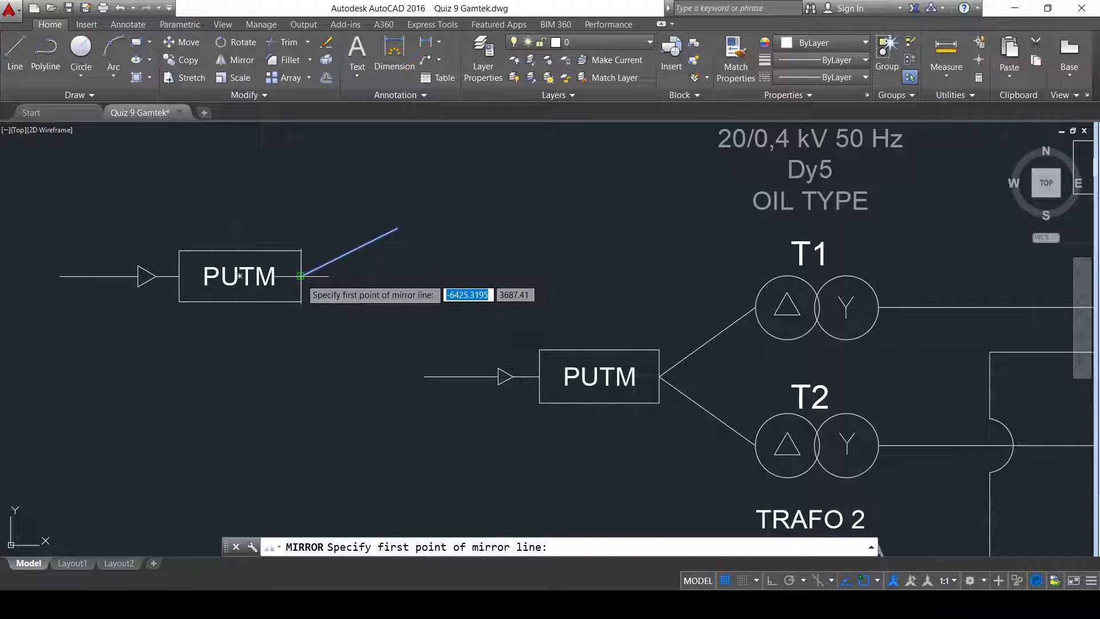
left_click(301, 276)
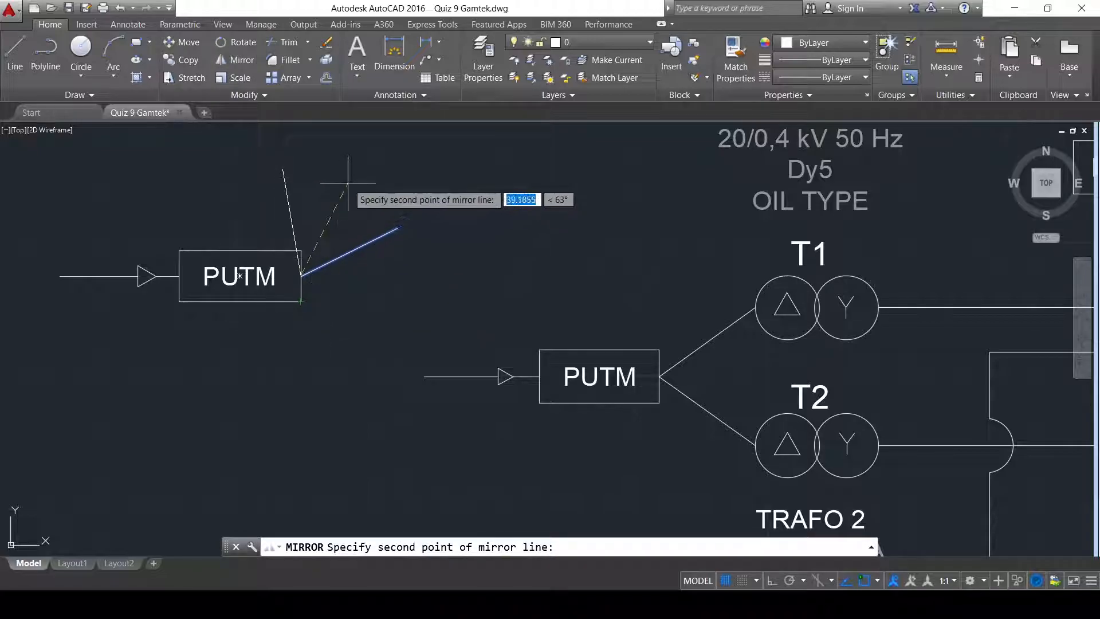
key("F8")
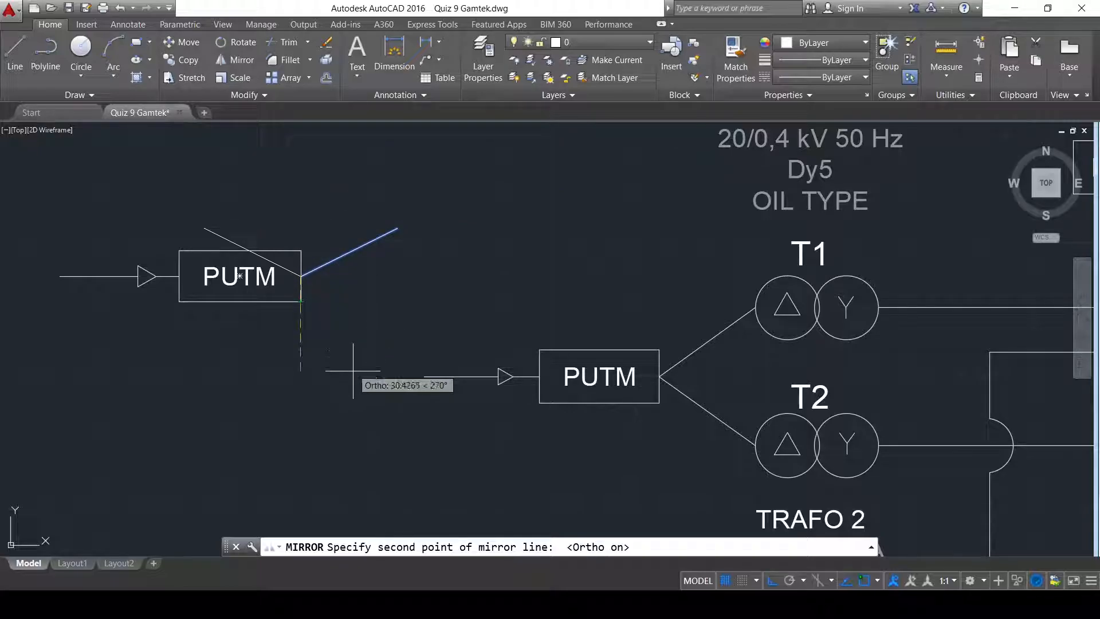
left_click(504, 242)
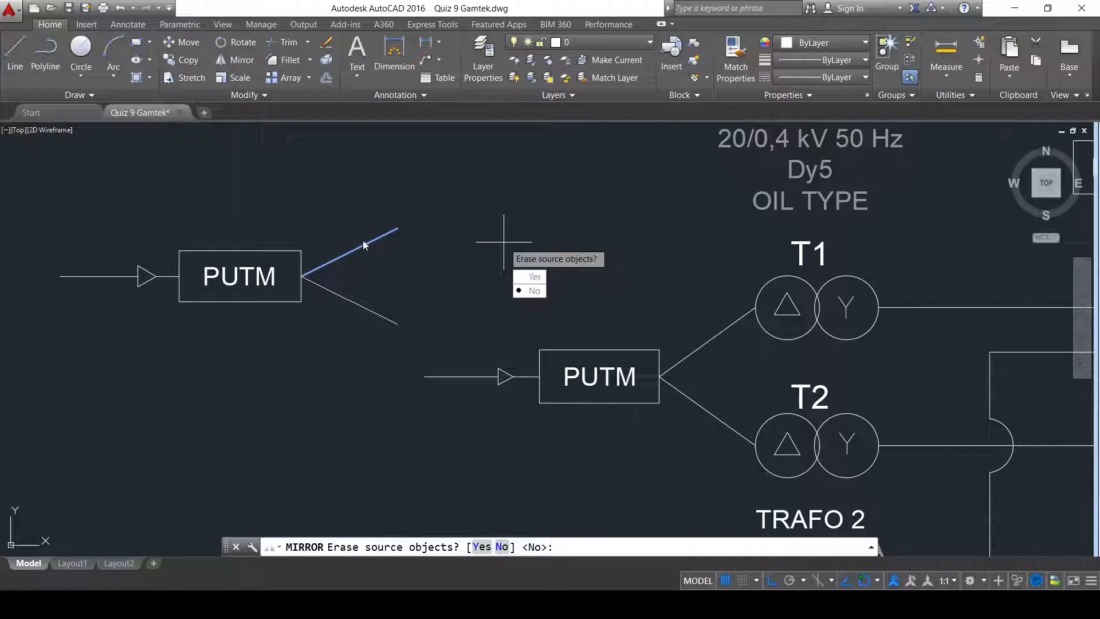
left_click(534, 290)
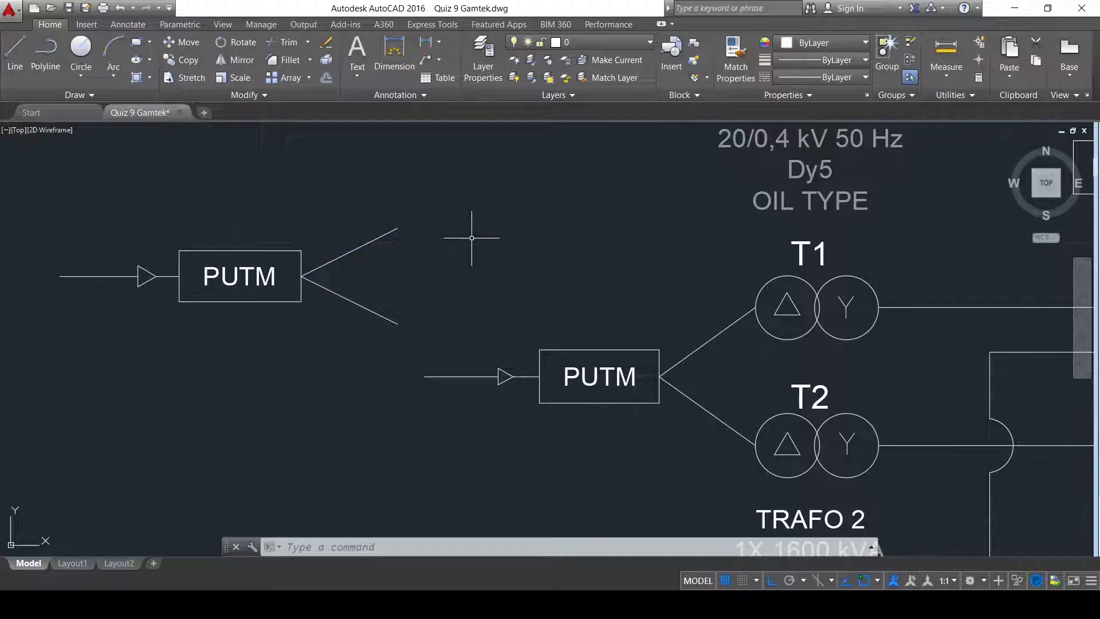
- Move the whole new assembly, including the feed arrow, PUTM box and both branch lines, slightly upward
middle_click_drag(363, 212, 439, 219)
left_click(93, 221)
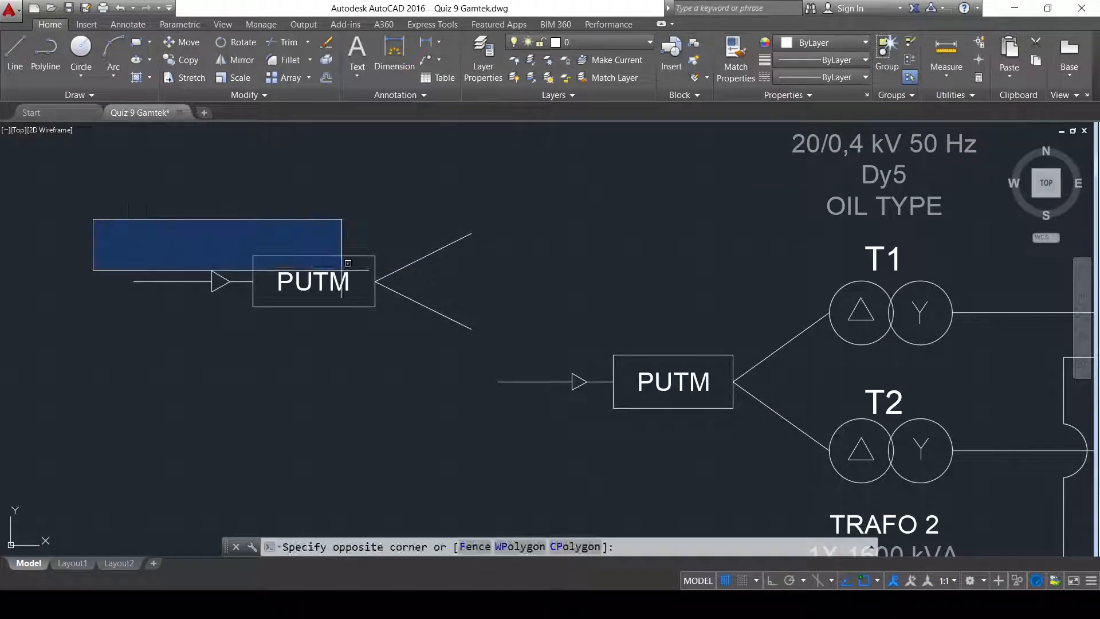
left_click(506, 355)
left_click(195, 46)
left_click(227, 396)
left_click(223, 336)
- Draw a circle with a radius of about 15 centred on the outer end of the upper branch line
middle_click_drag(660, 267, 560, 253)
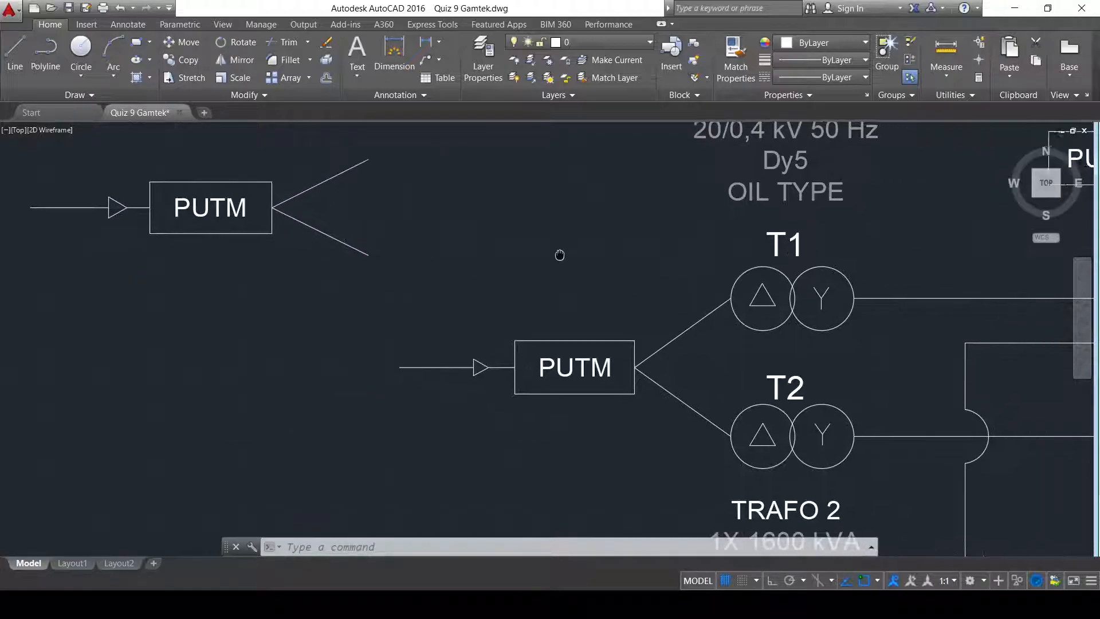
middle_click_drag(462, 240, 489, 257)
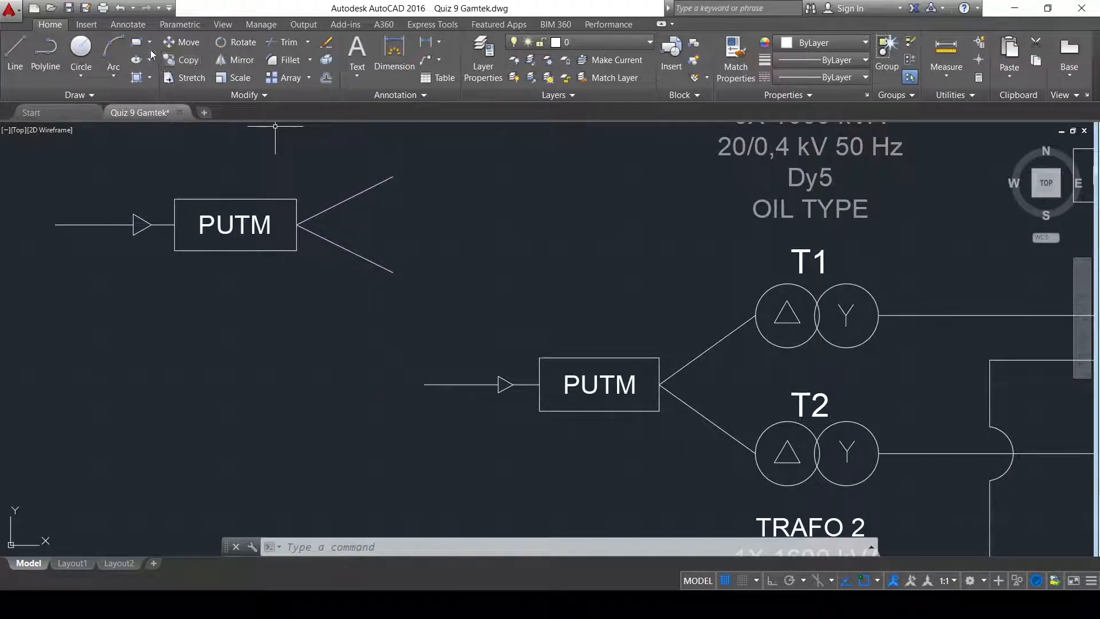
left_click(89, 47)
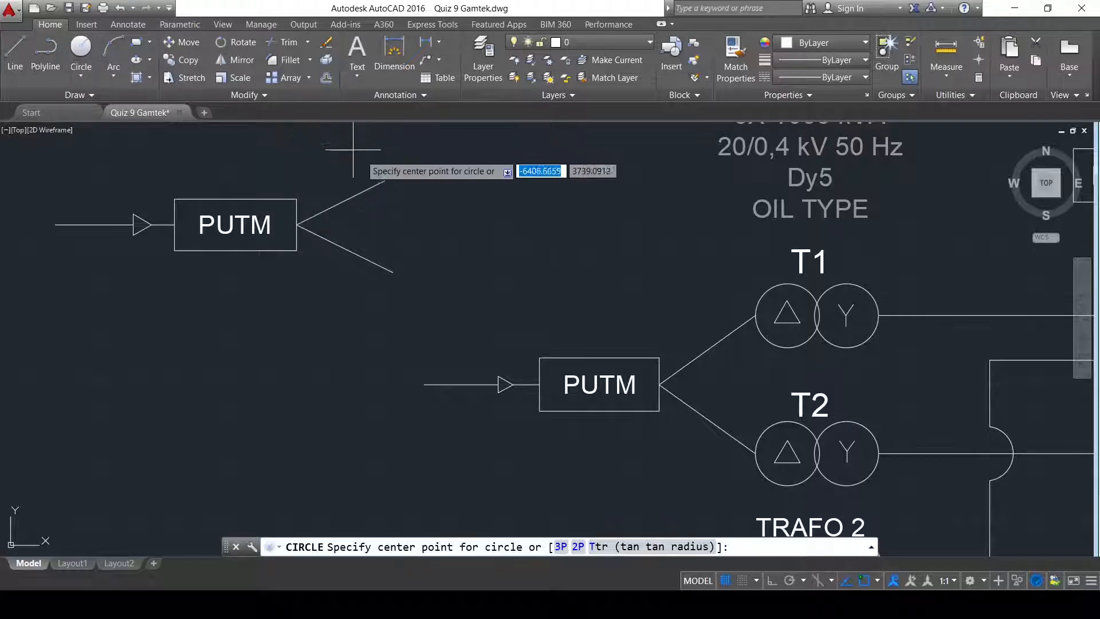
left_click(393, 177)
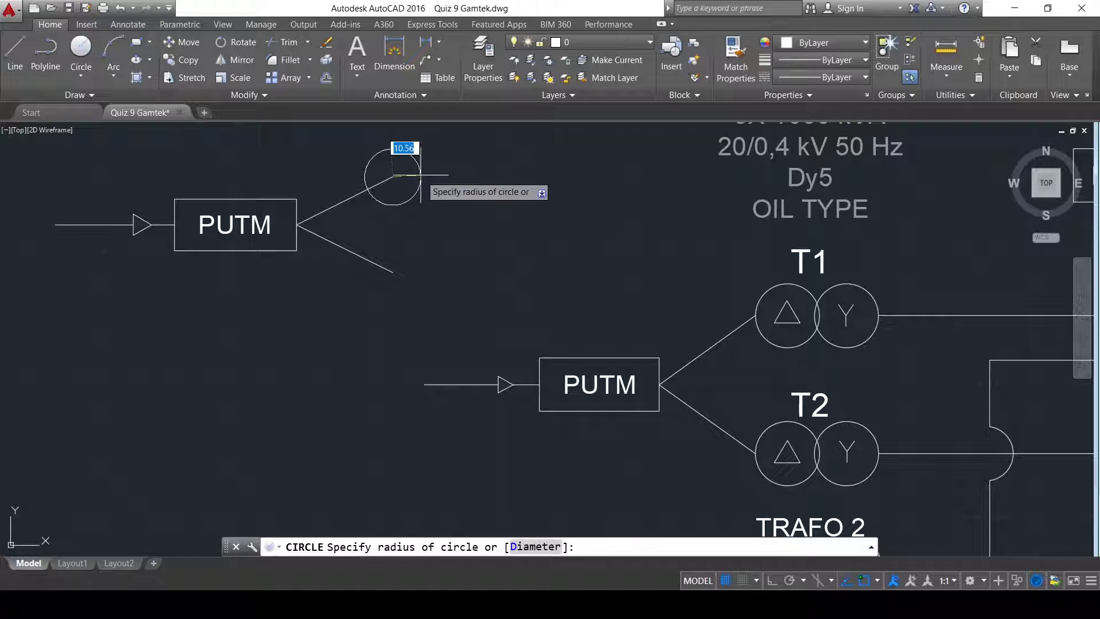
key("Return")
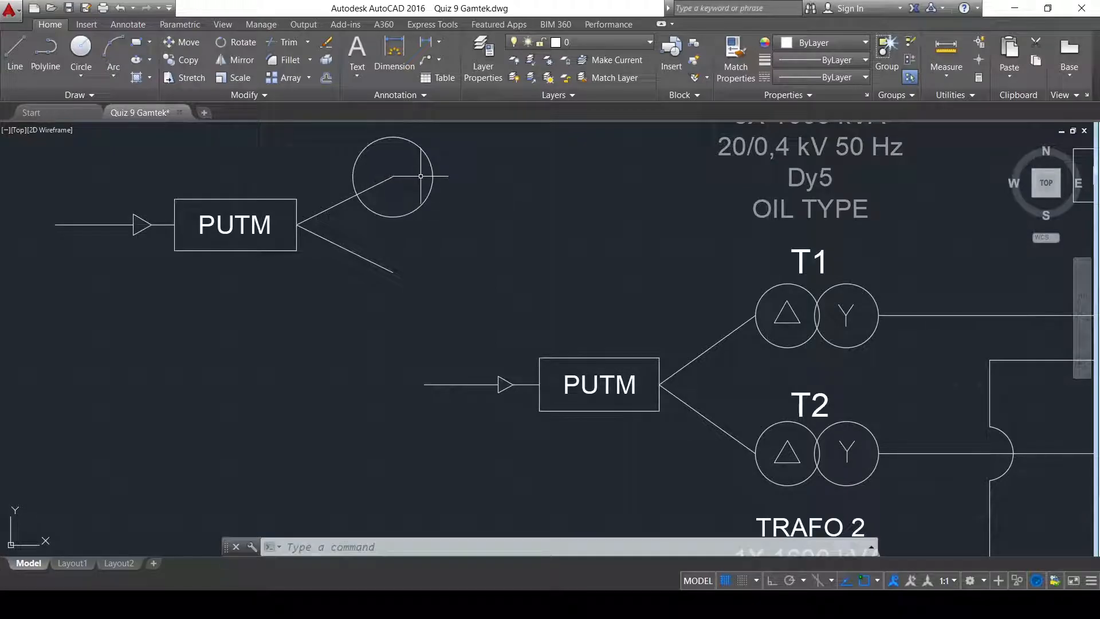
- Move the circle so its left quadrant meets the outer end of the upper branch line
left_click(433, 177)
left_click(428, 201)
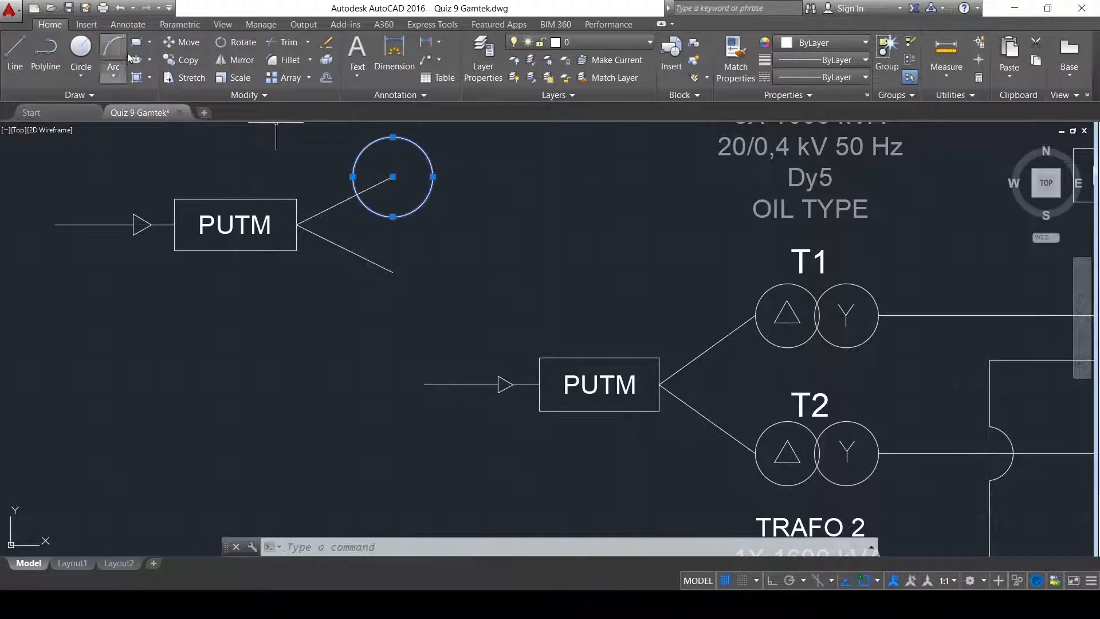
left_click(181, 42)
left_click(353, 176)
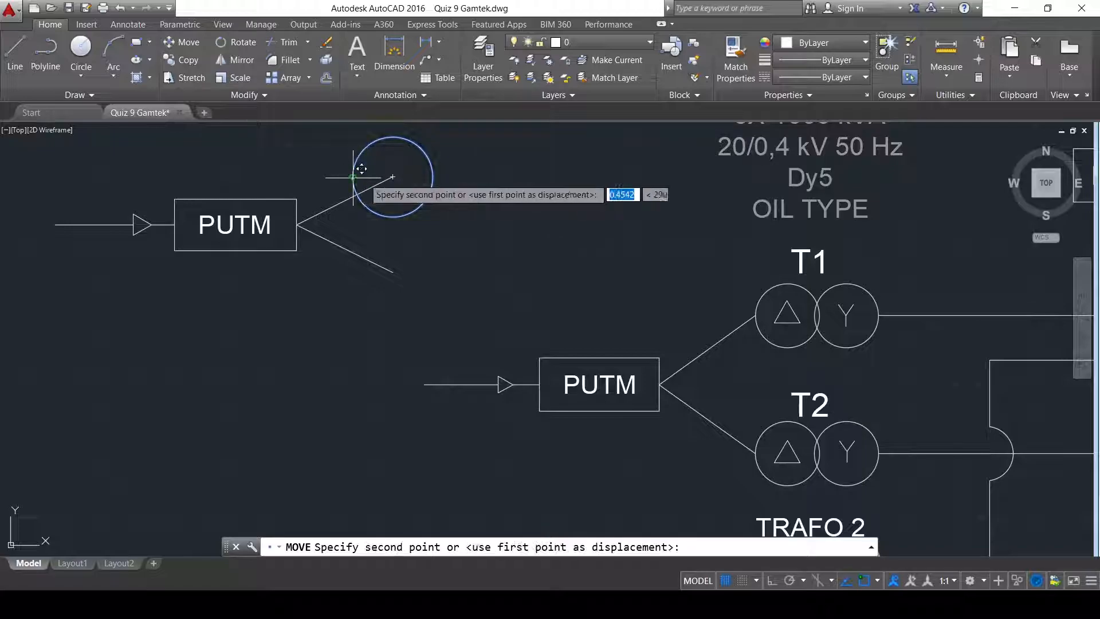
left_click(394, 178)
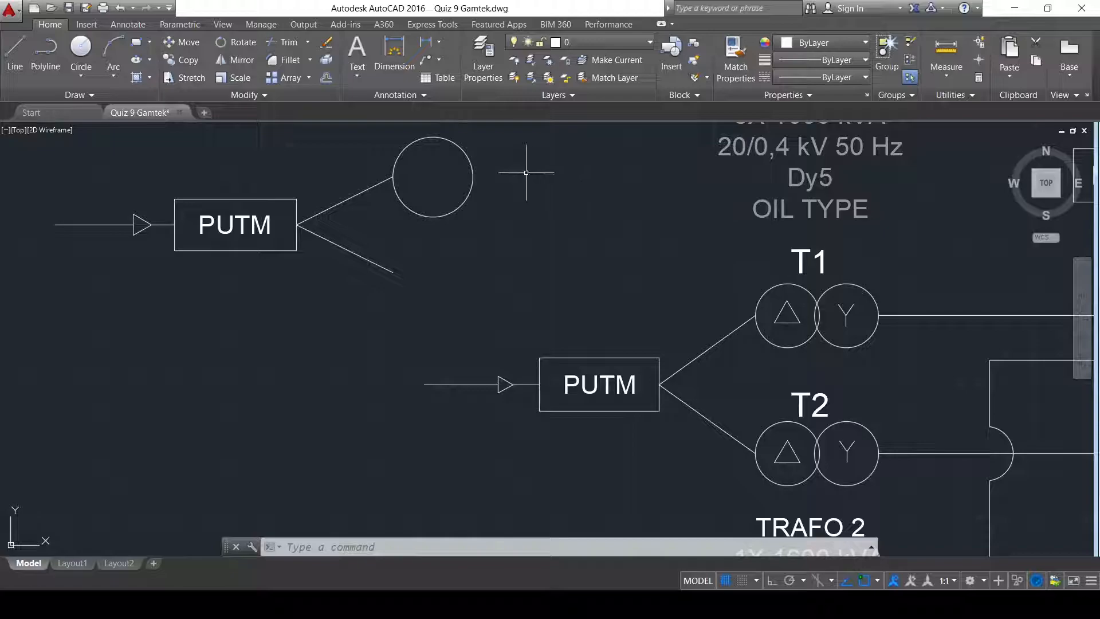
- Copy the transformer circle about 27 units horizontally to the right with Ortho on, so the two circles overlap
middle_click_drag(526, 172, 527, 210)
left_click(475, 204)
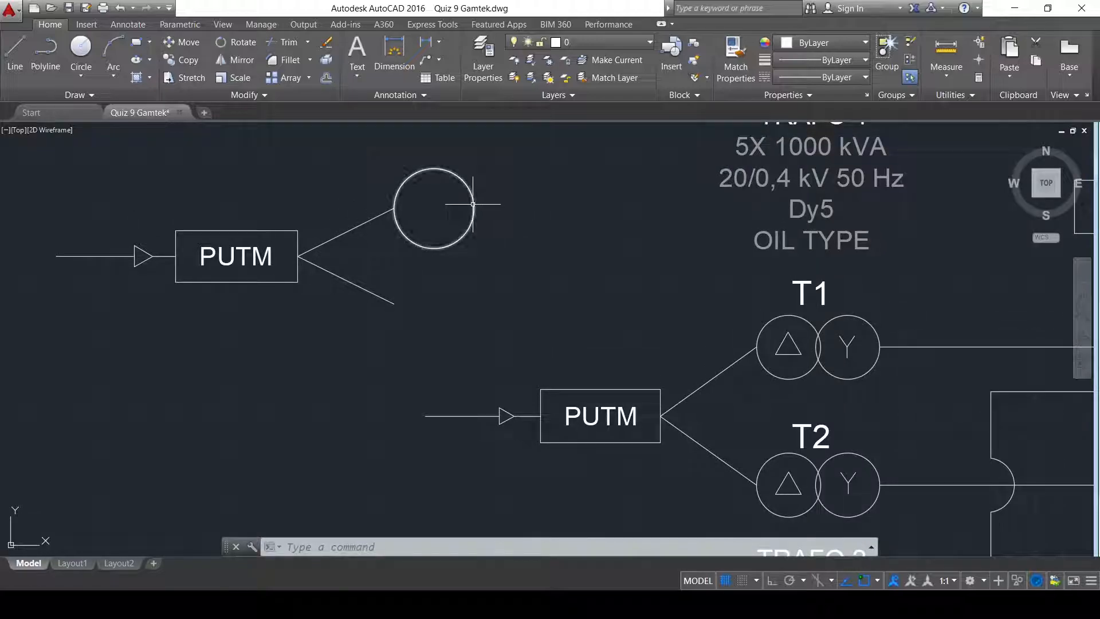
left_click(189, 61)
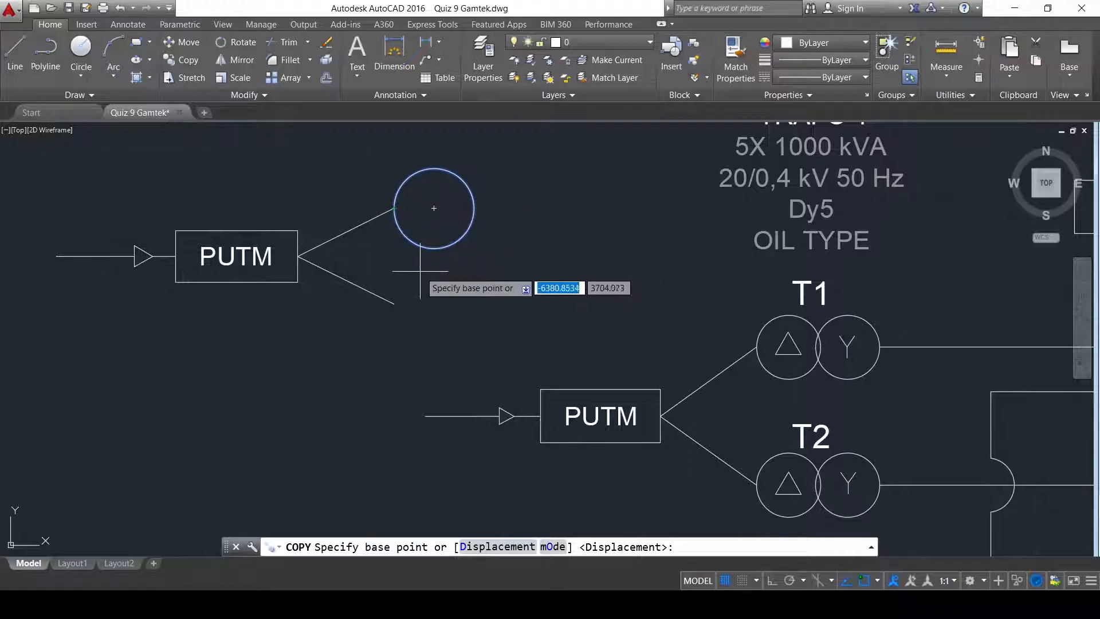
left_click(420, 272)
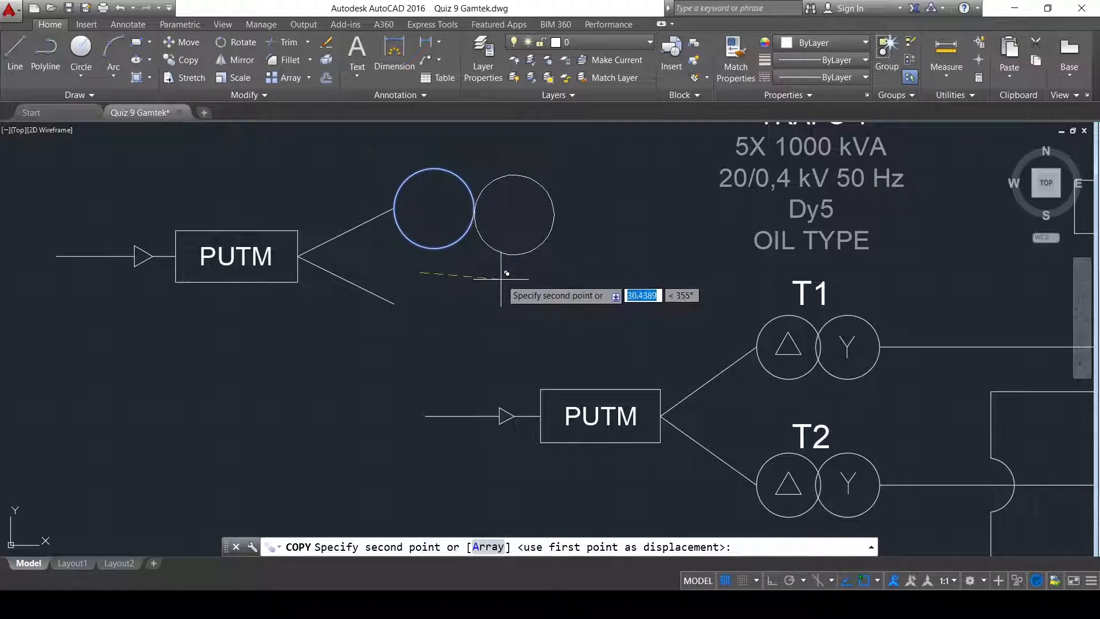
key("F8")
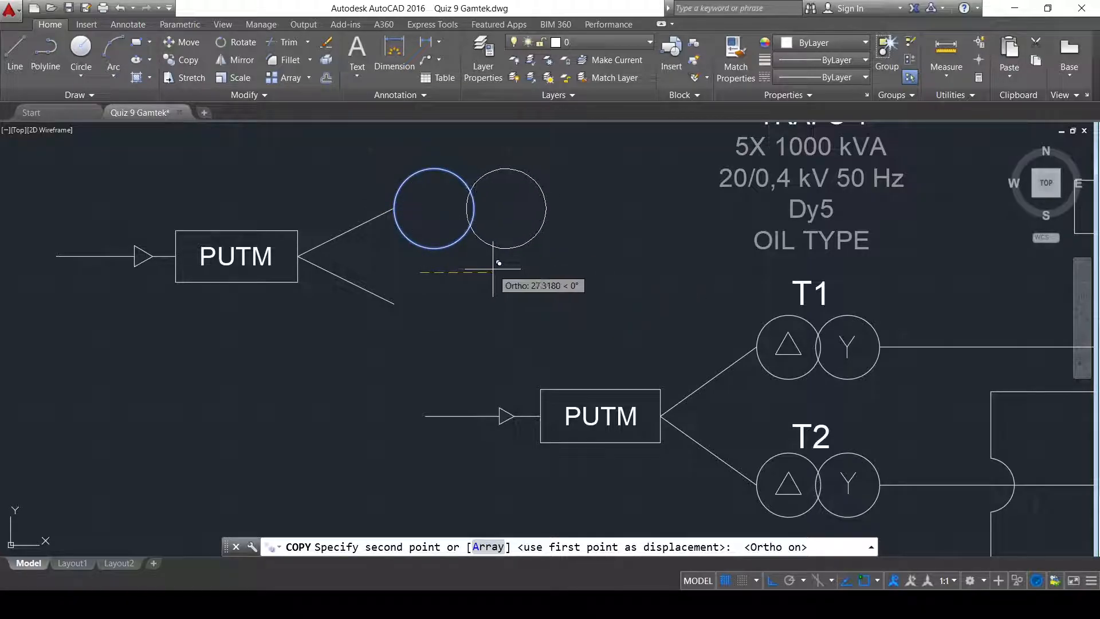
left_click(493, 268)
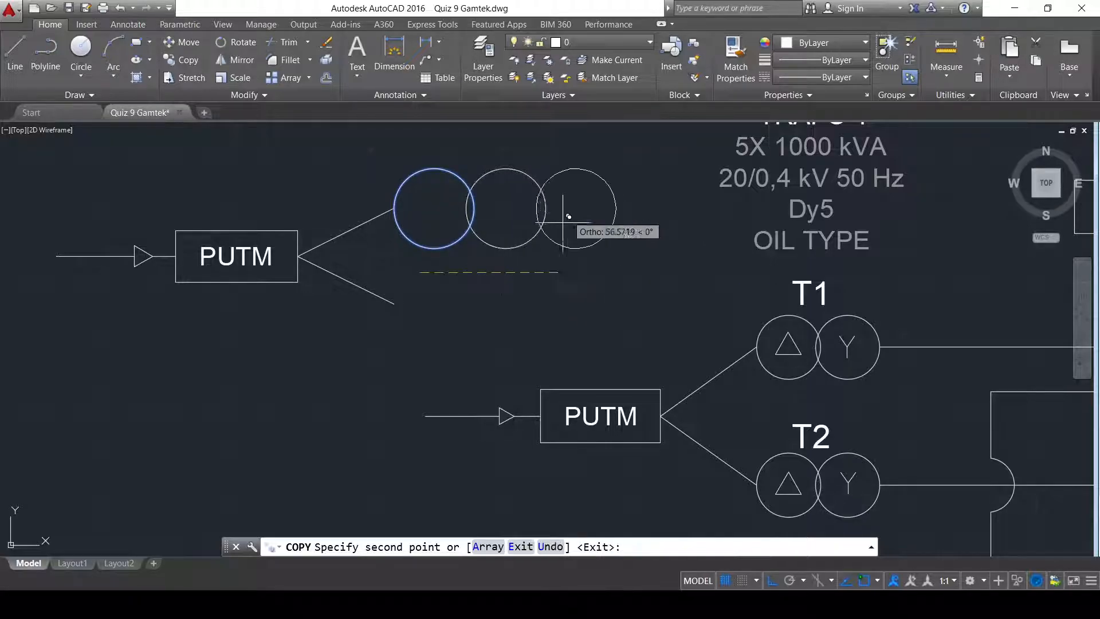
key("Escape")
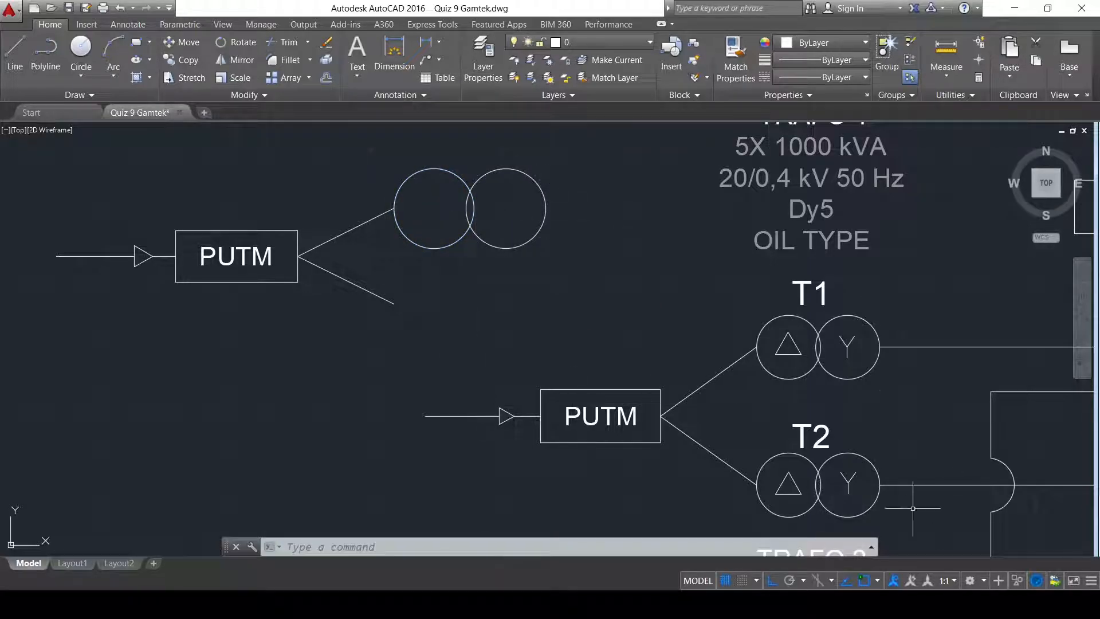
- Copy both overlapping circles from the end of the upper branch line to the end of the lower branch line
left_click(584, 154)
left_click(396, 270)
left_click(200, 63)
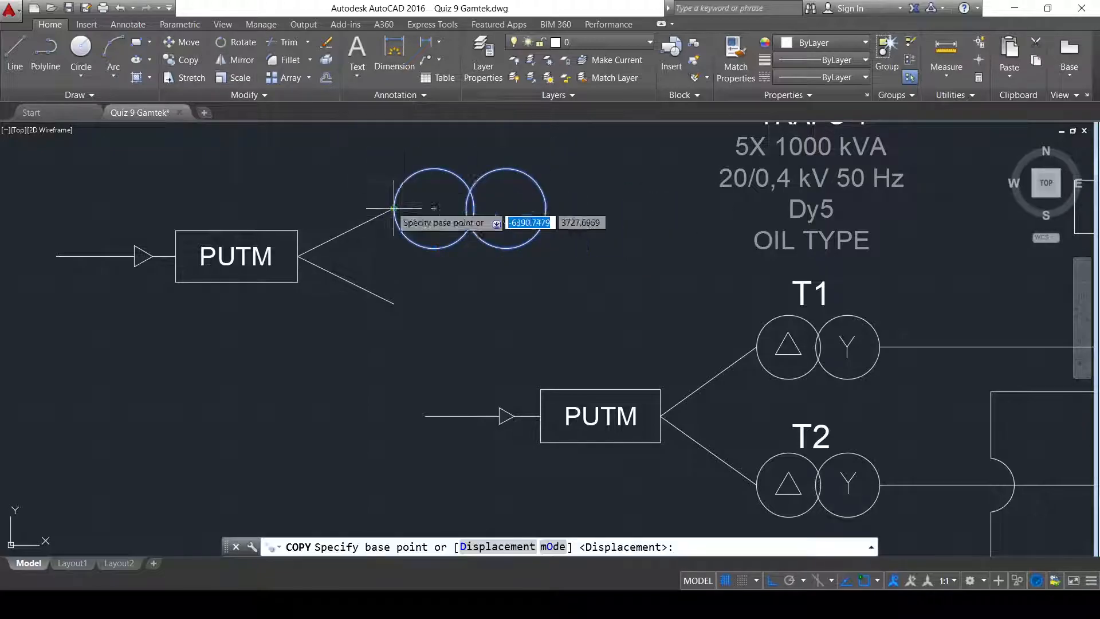
left_click(393, 208)
left_click(394, 304)
key("Escape")
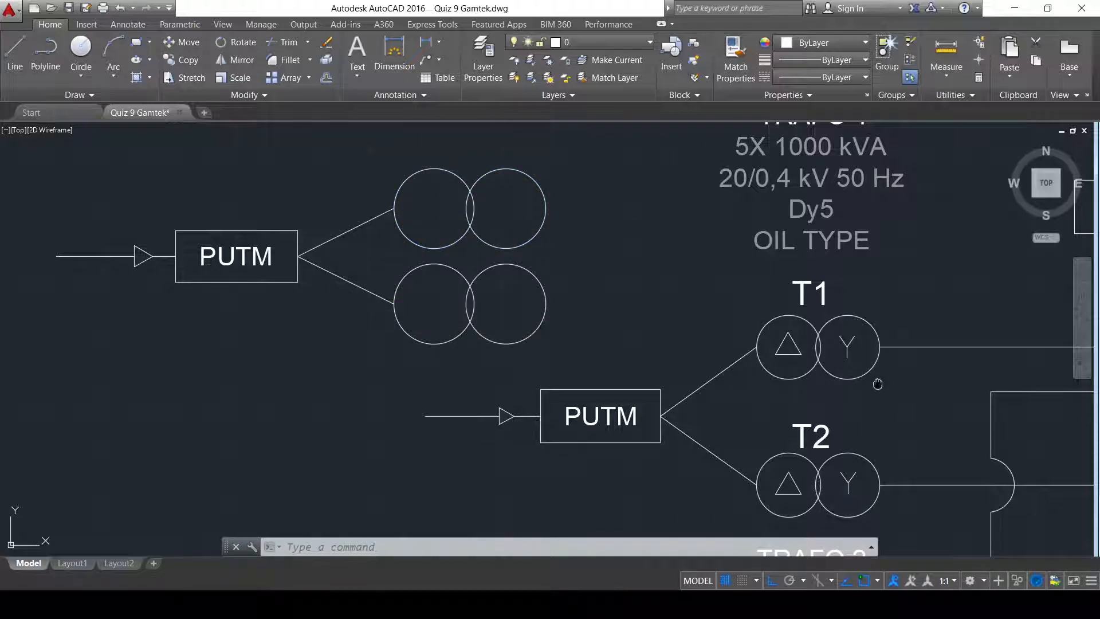
- Draw a small upright 3-sided polygon, inscribed in circle, centred in the left circle of the upper pair
middle_click_drag(878, 384, 776, 361)
middle_click_drag(691, 435, 819, 483)
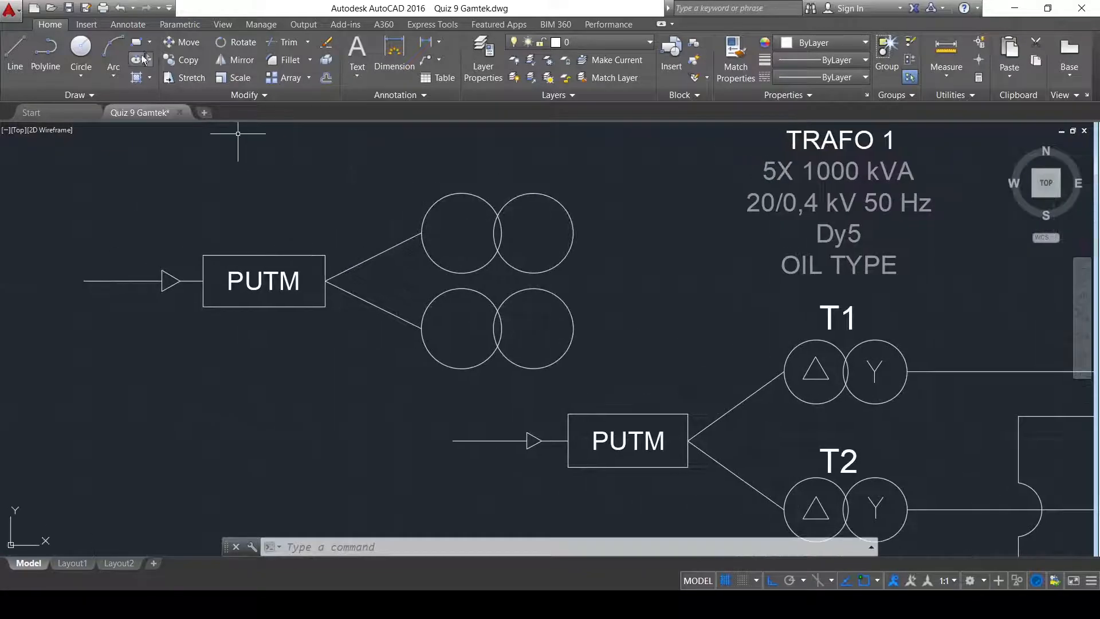
left_click(160, 99)
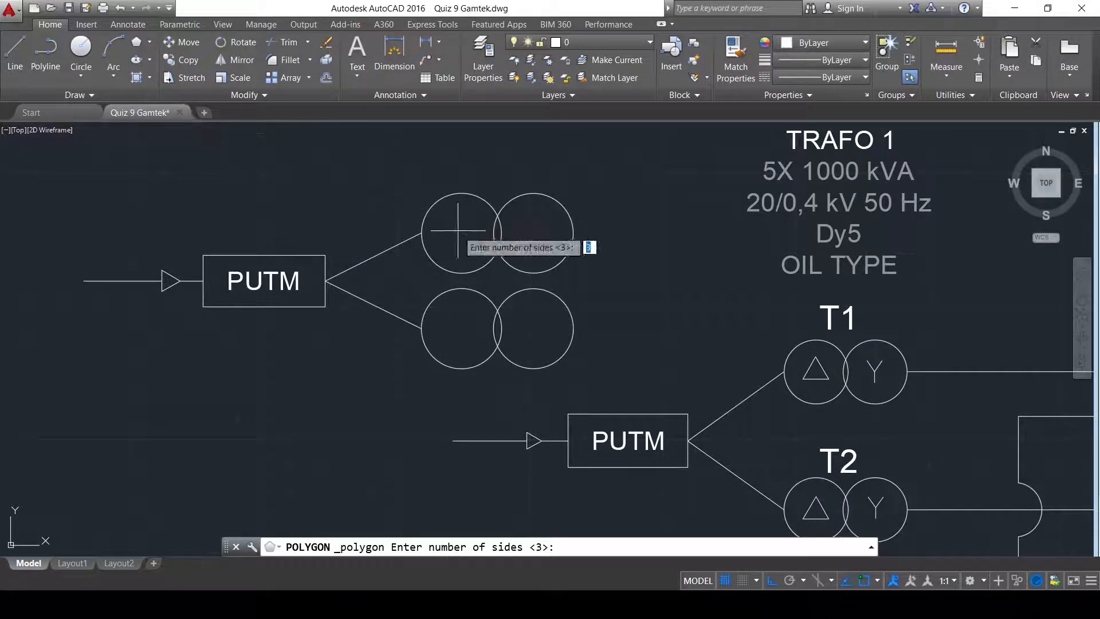
key("Return")
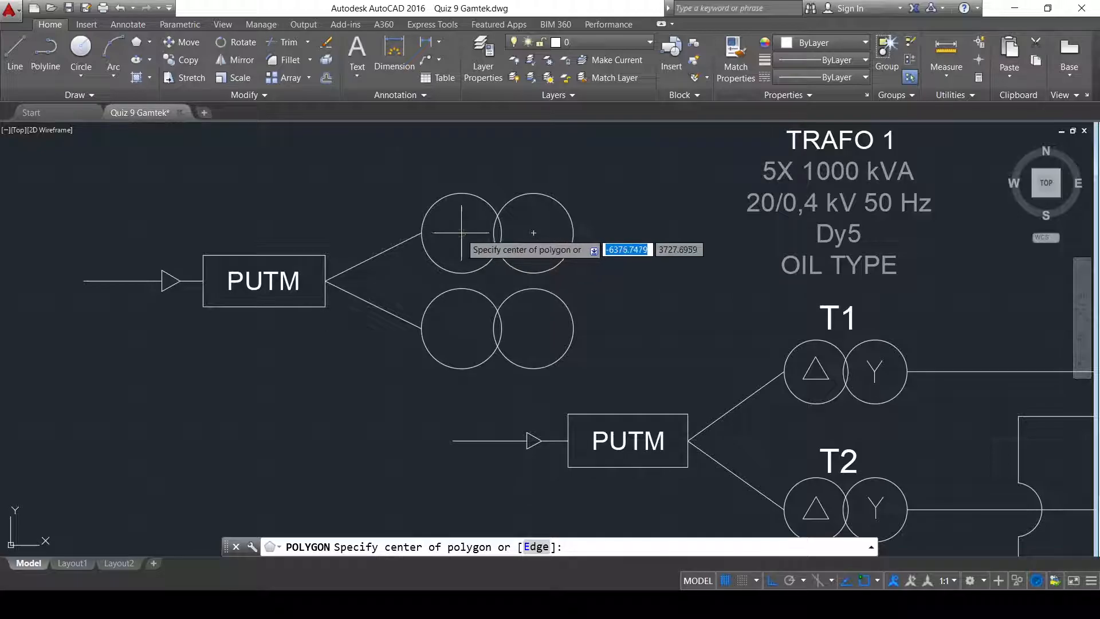
left_click(462, 233)
key("Down")
key("Down")
key("Up")
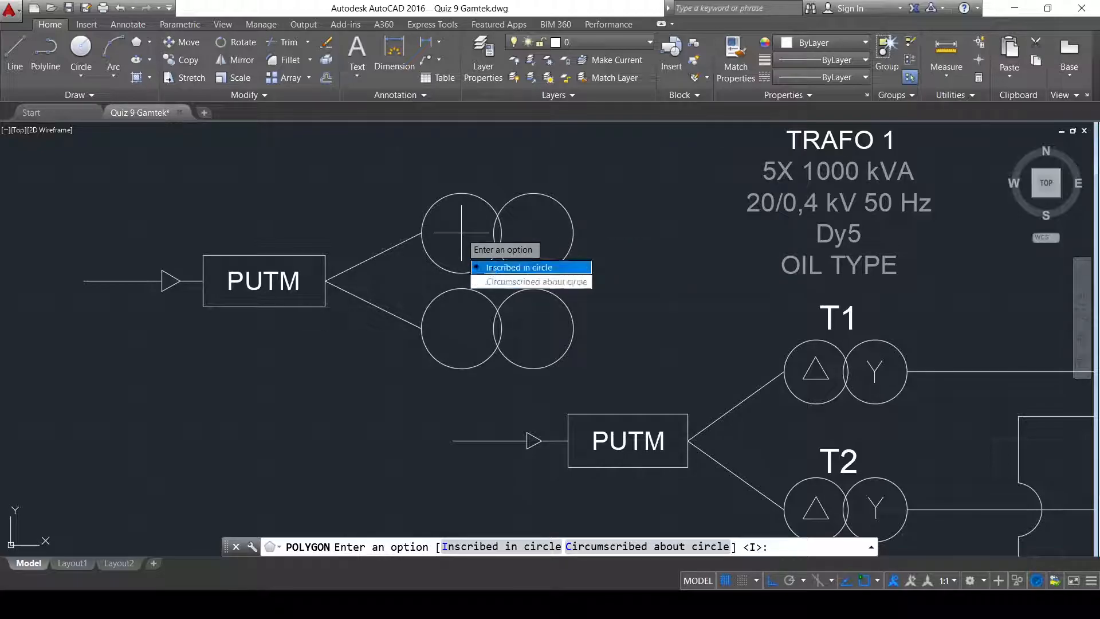
key("Return")
left_click(450, 213)
- Copy the triangle straight down about 37 units into the left circle of the lower pair
left_click(470, 228)
left_click(180, 60)
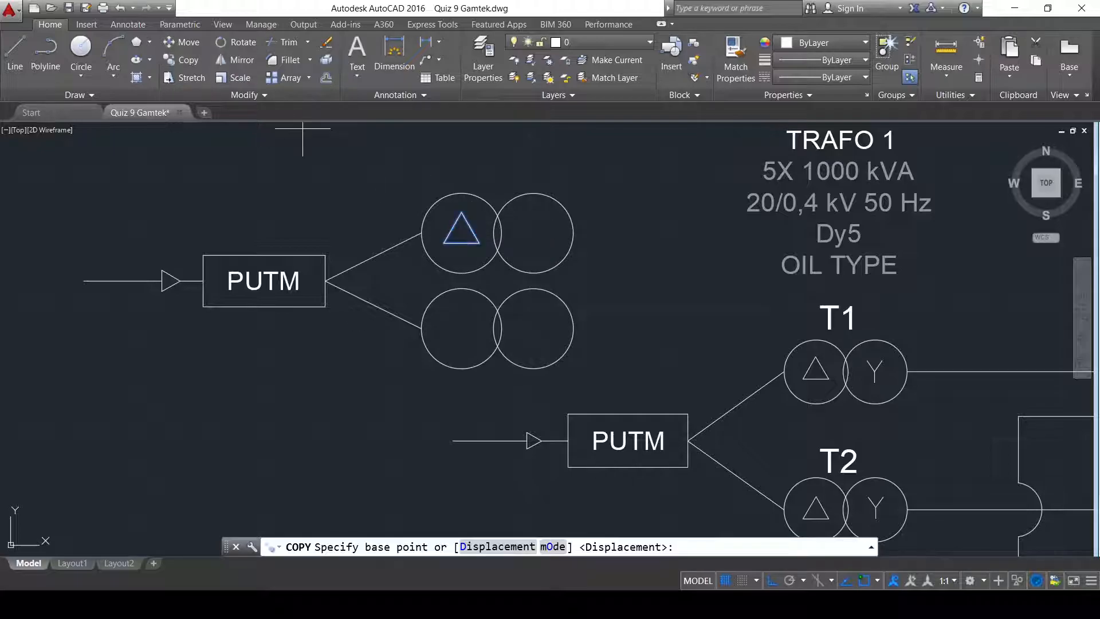
left_click(627, 218)
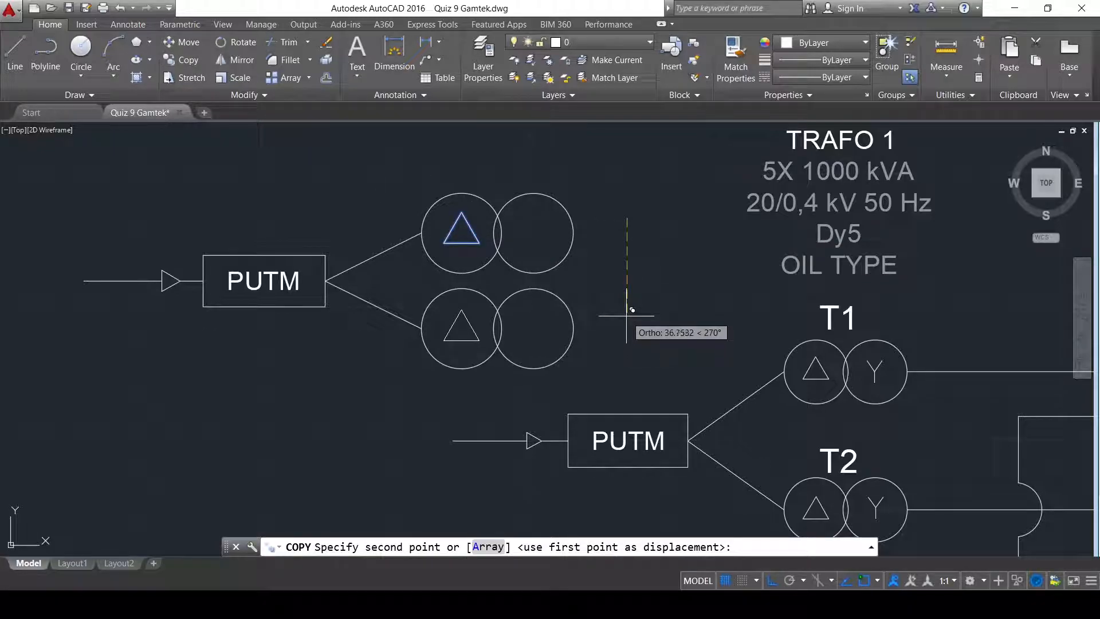
left_click(631, 310)
key("Return")
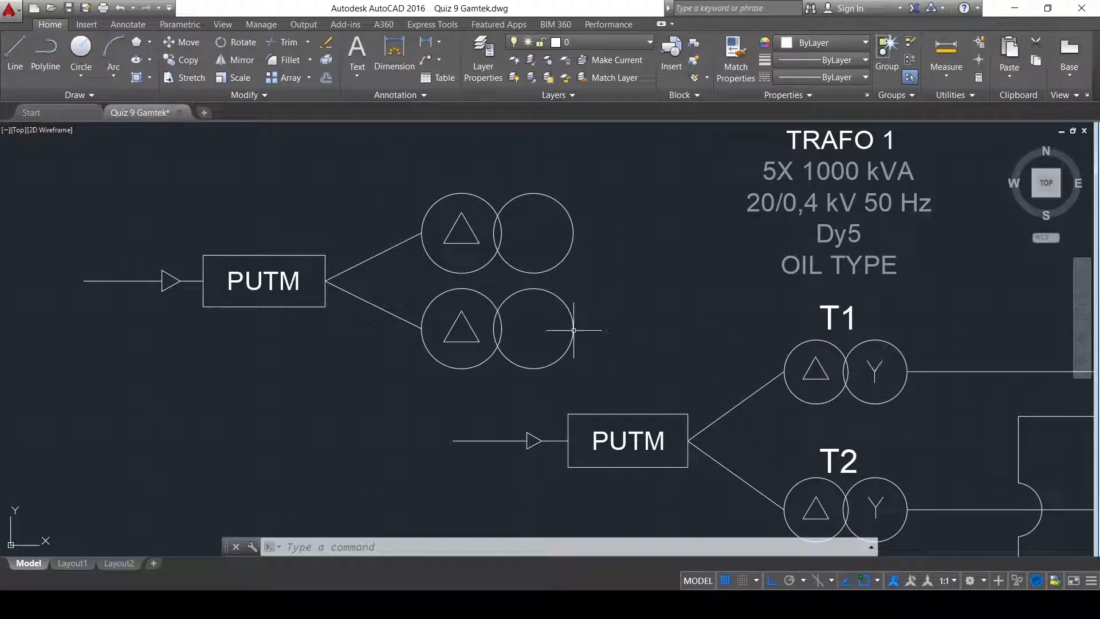
- Add the multiline text Y at height 8 inside the right circle of the upper pair
left_click(356, 50)
left_click(517, 222)
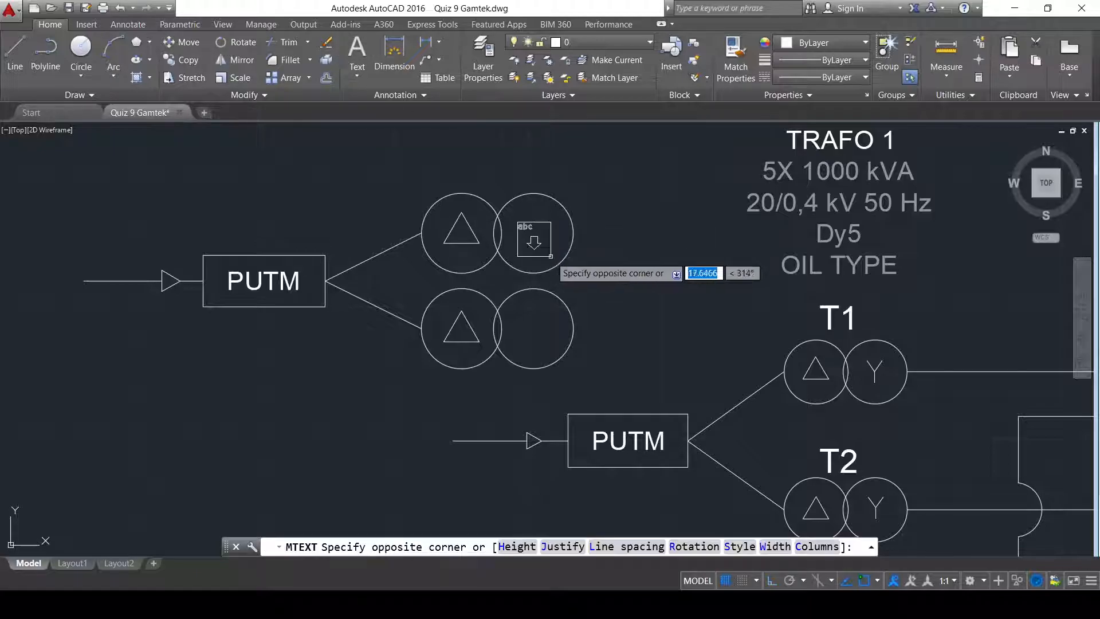
left_click(538, 244)
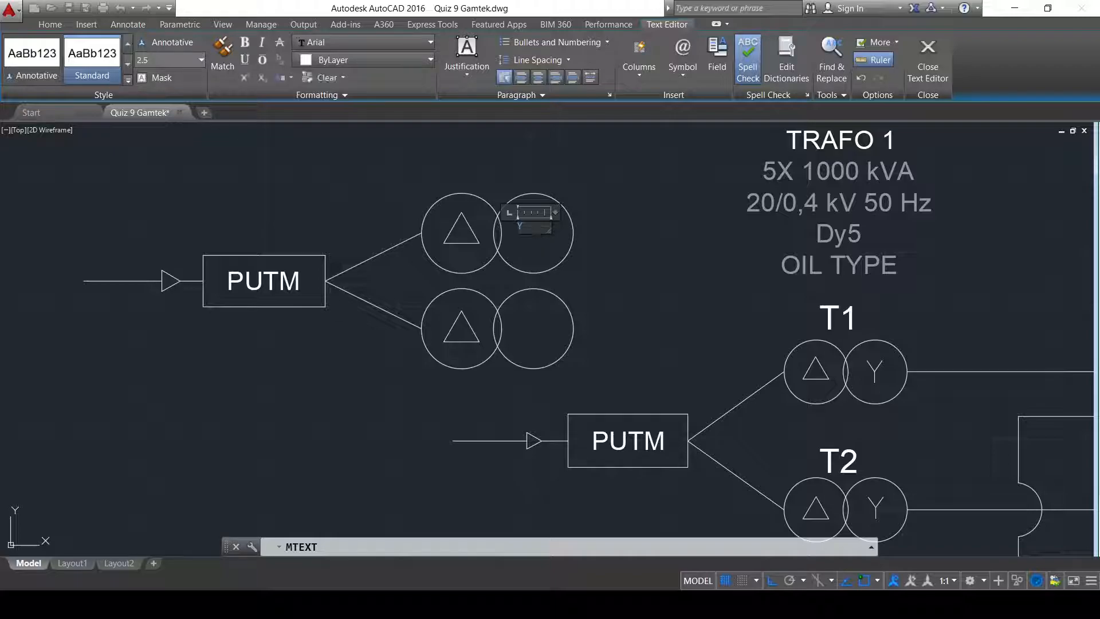
key("Return")
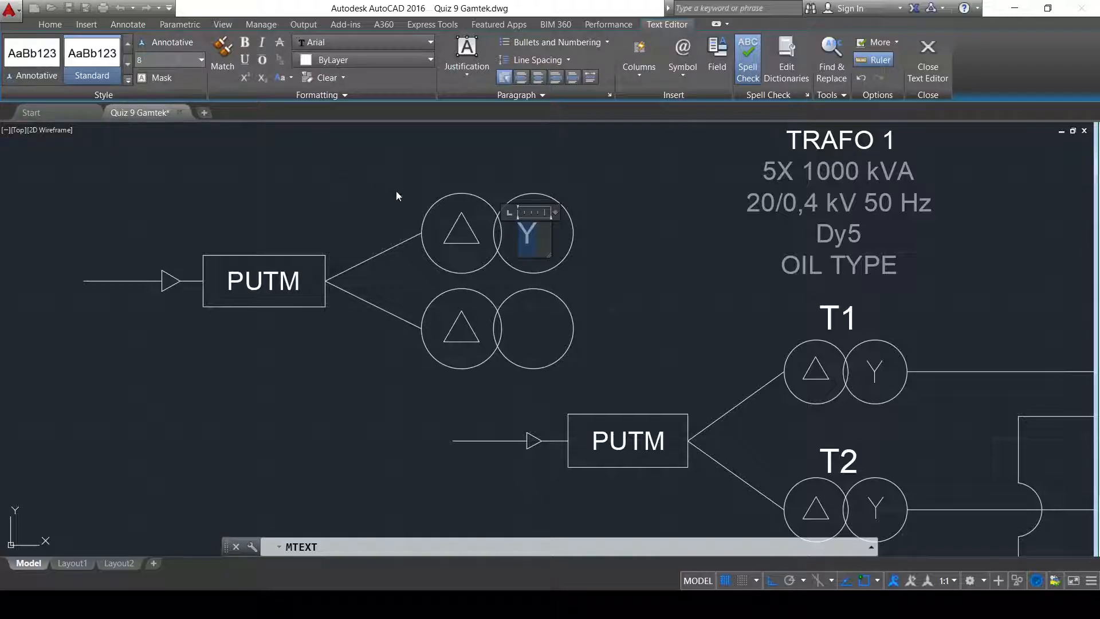
left_click(565, 208)
- Move the Y text slightly to the right so it sits in the middle of its circle
left_click(532, 229)
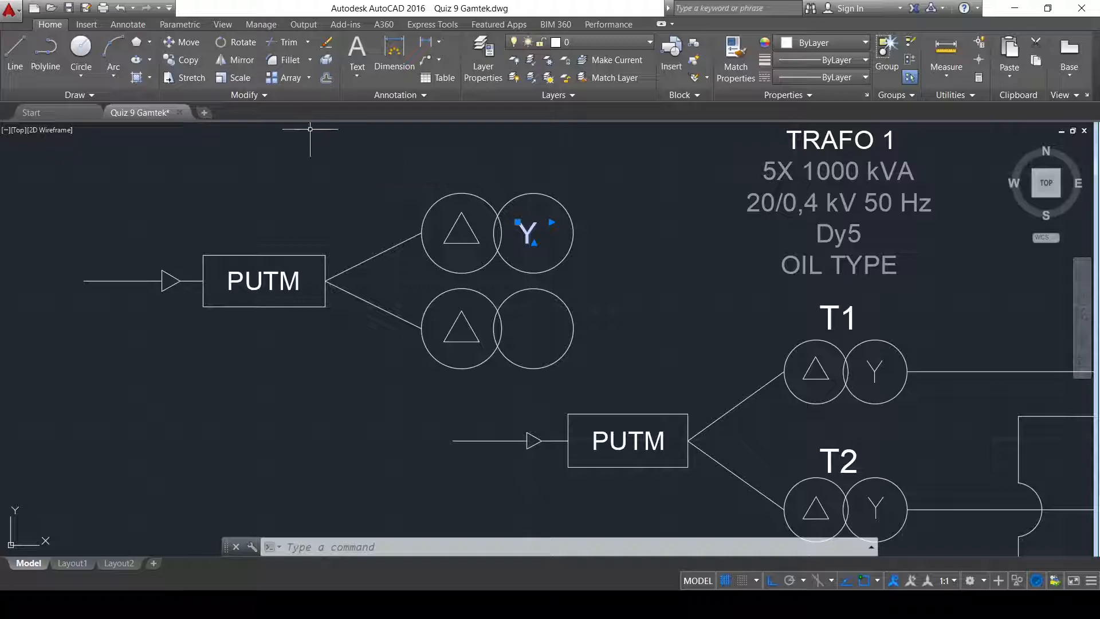
left_click(189, 42)
left_click(341, 156)
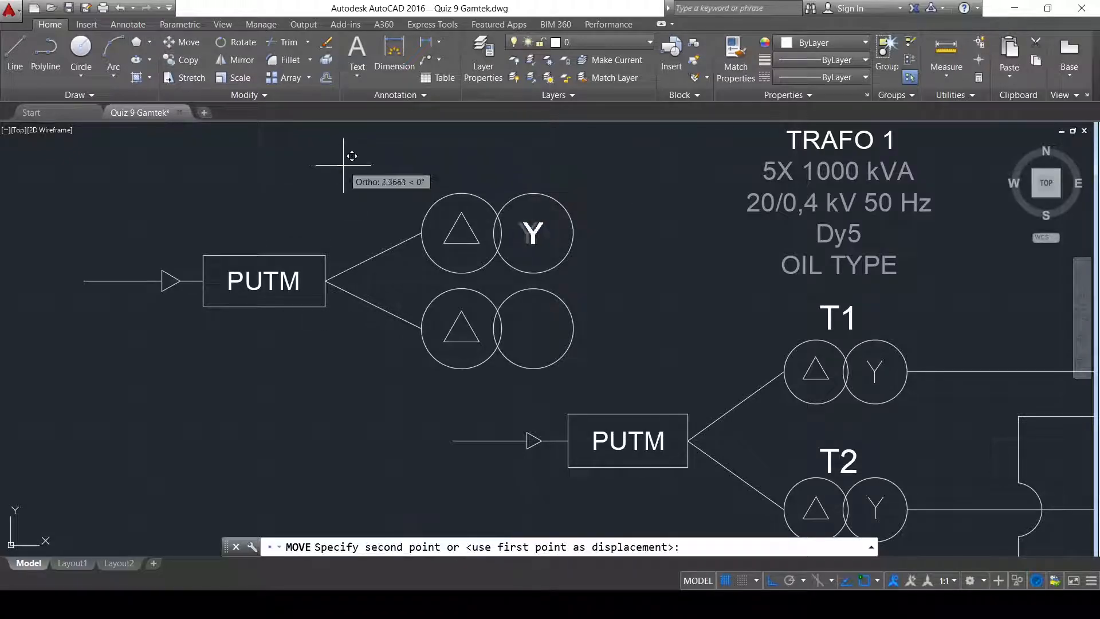
left_click(347, 155)
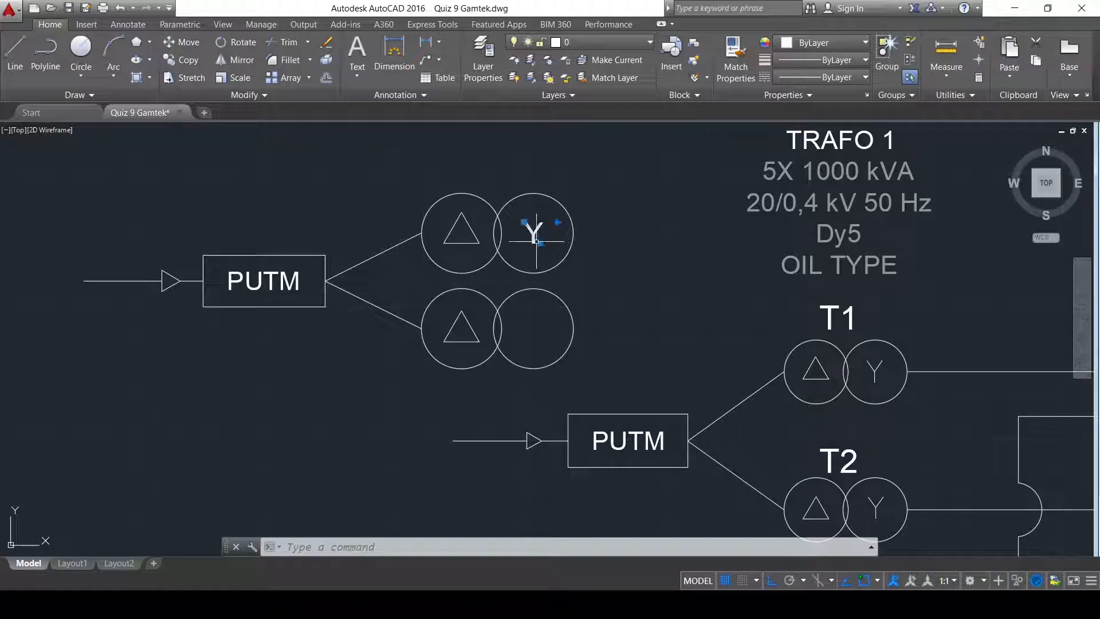
- Copy the Y text straight down into the right circle of the lower pair
left_click(187, 60)
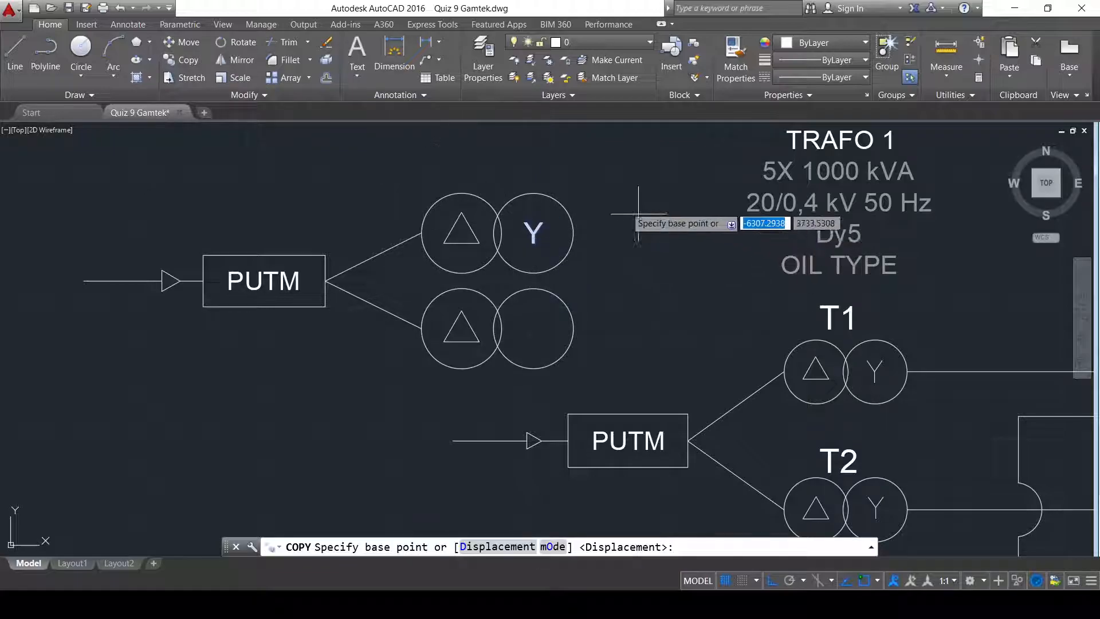
left_click(623, 206)
left_click(614, 305)
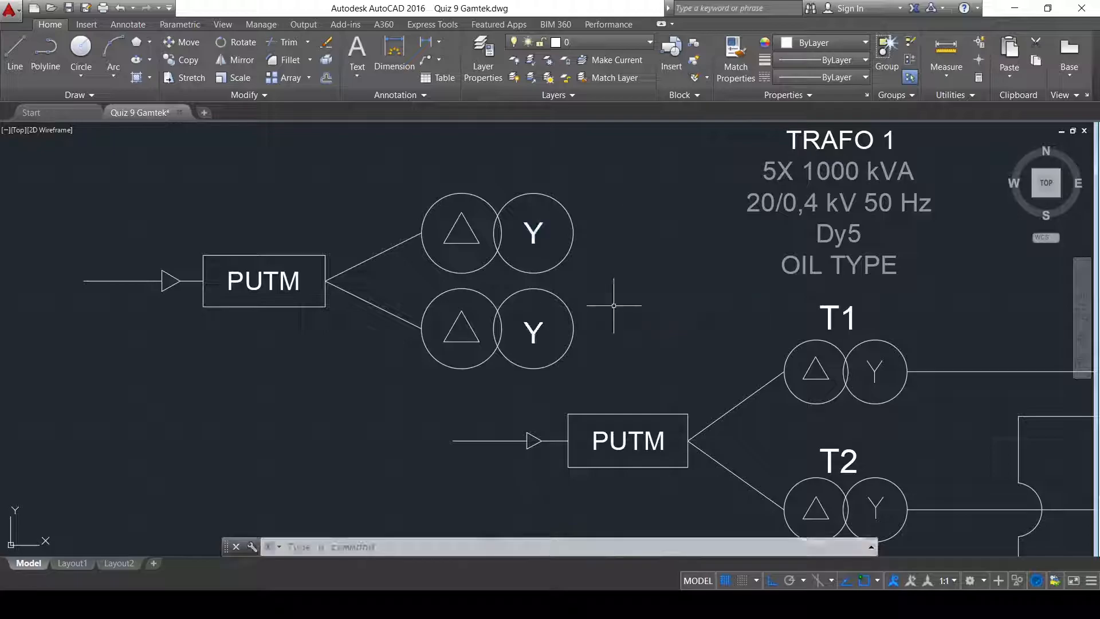
- Delete the whole redrawn assembly of feed arrow, PUTM box, branch lines and transformer symbols, keeping the original diagram
middle_click_drag(712, 289, 453, 259)
scroll(453, 259, "down", 2)
scroll(439, 247, "down", 3)
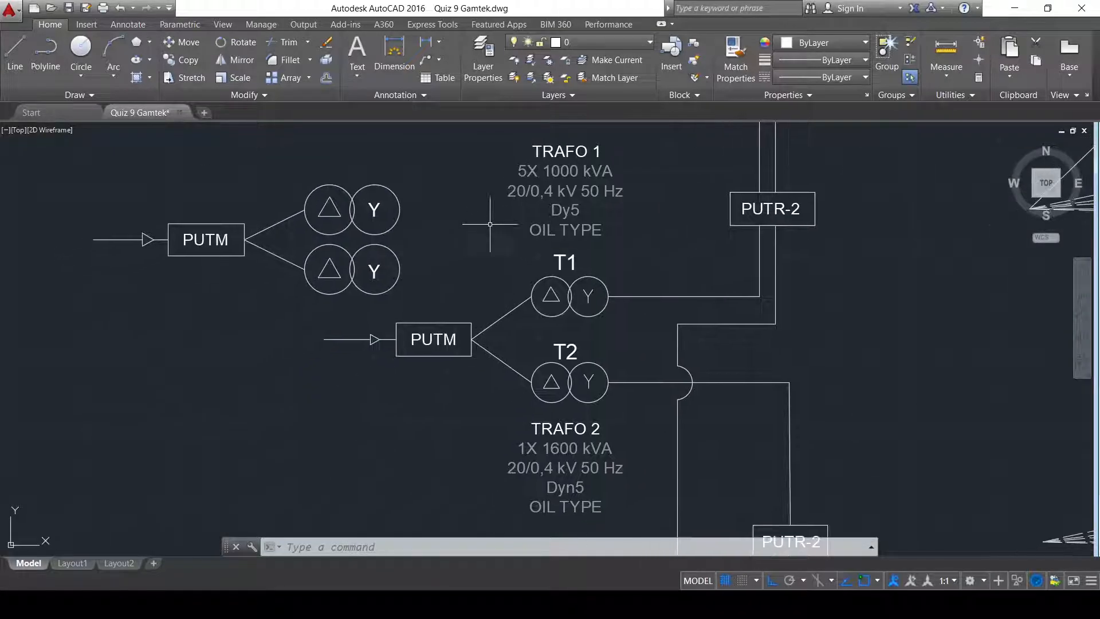
scroll(465, 206, "up", 3)
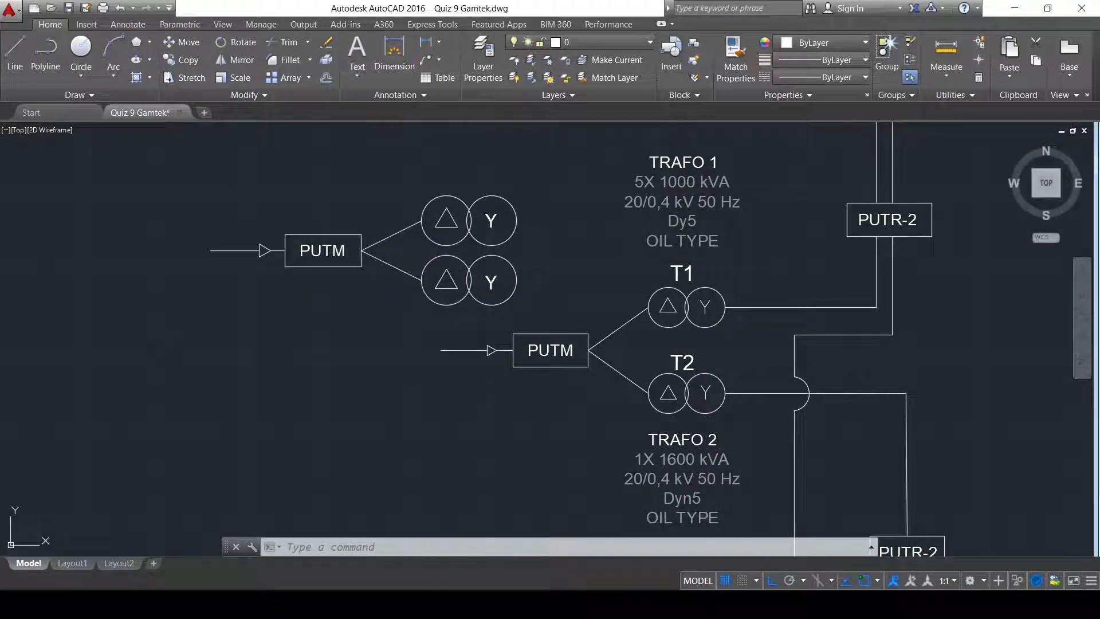
left_click(206, 180)
left_click(576, 313)
mouse_move(567, 263)
middle_mouse_down()
mouse_move(512, 257)
mouse_move(348, 299)
middle_mouse_up()
key("Delete")
- Examine the original diagram's routing from transformer T1 through the PUTR-2 box up to the PP-HYDRANT and MDP-POMPA boxes
mouse_move(480, 236)
middle_mouse_down()
mouse_move(444, 373)
mouse_move(443, 291)
middle_mouse_up()
scroll(488, 219, "down", 4)
scroll(488, 235, "up", 2)
middle_click_drag(421, 187, 473, 206)
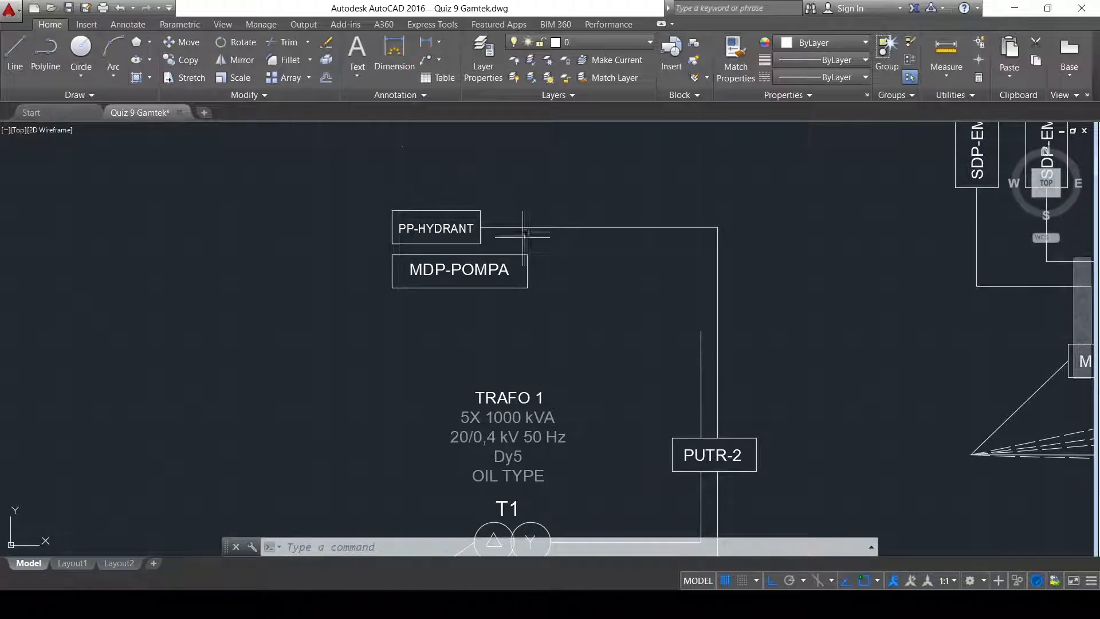
scroll(558, 283, "down", 2)
middle_click_drag(556, 287, 464, 228)
middle_click_drag(478, 275, 498, 303)
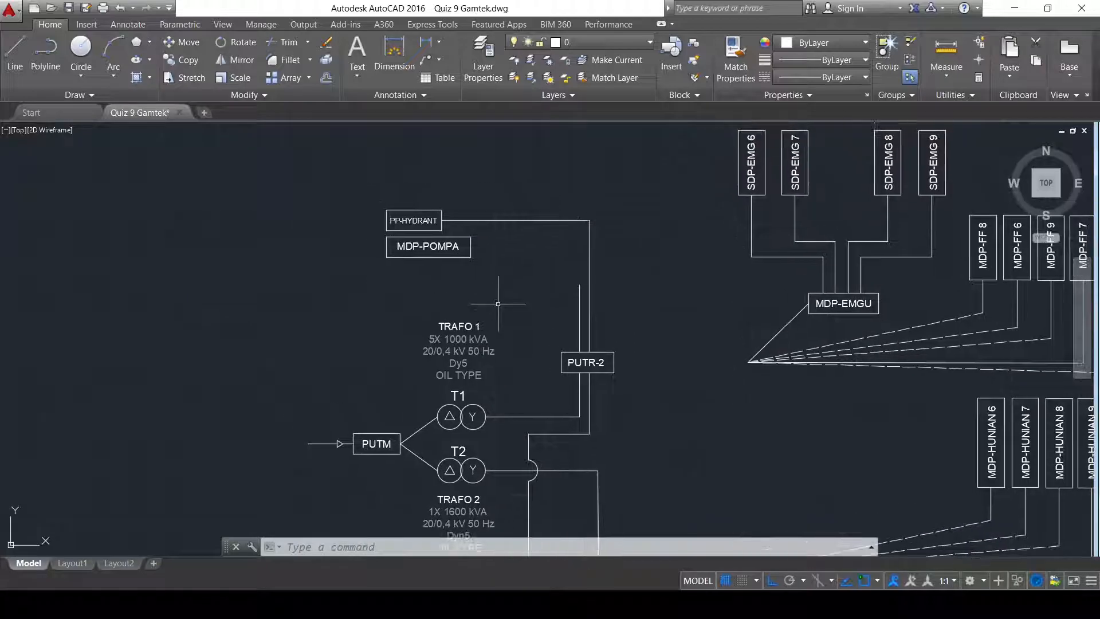
mouse_move(490, 347)
middle_mouse_down()
mouse_move(494, 328)
mouse_move(514, 360)
middle_mouse_up()
scroll(531, 391, "up", 2)
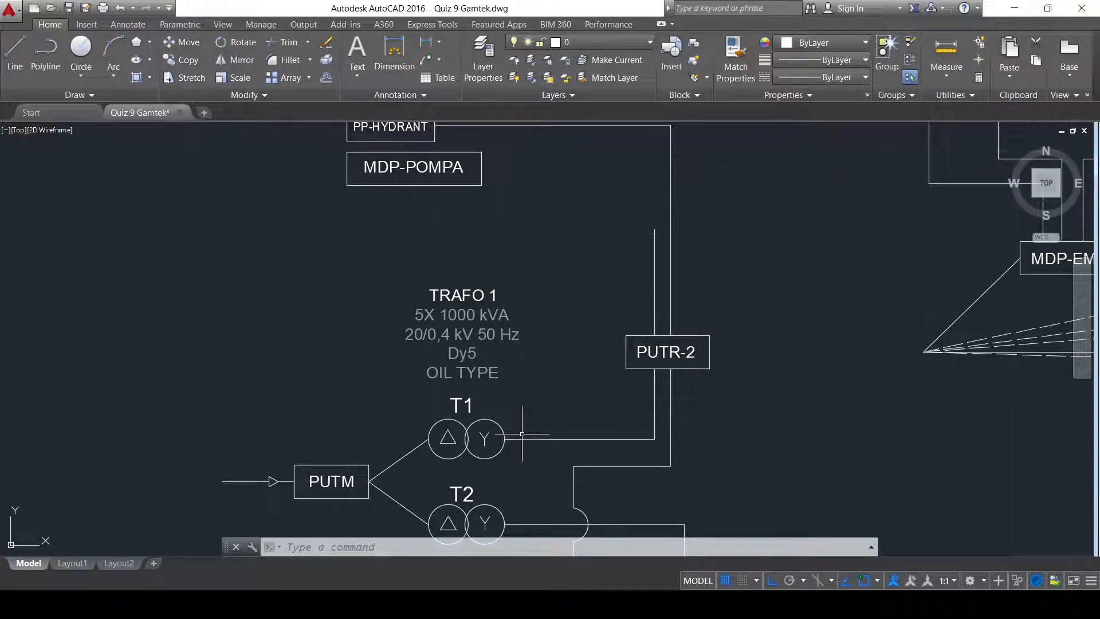
middle_click_drag(522, 434, 504, 369)
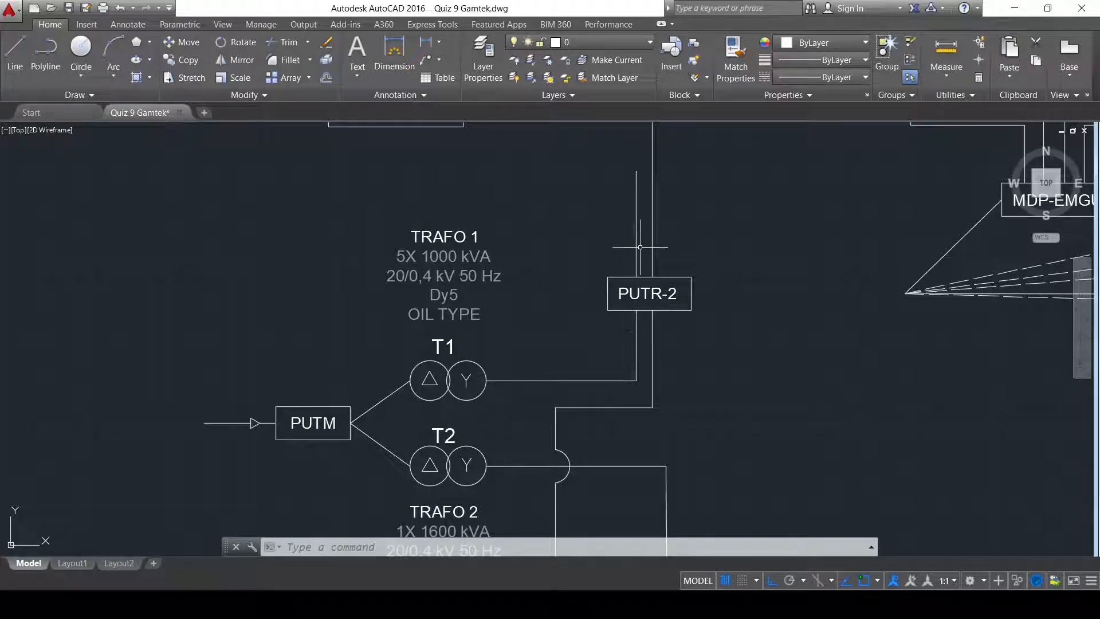
- Draw a vertical line upward from T1's horizontal output line, left of PUTR-2, roughly level with the neighbouring line's upper end
scroll(648, 288, "up", 2)
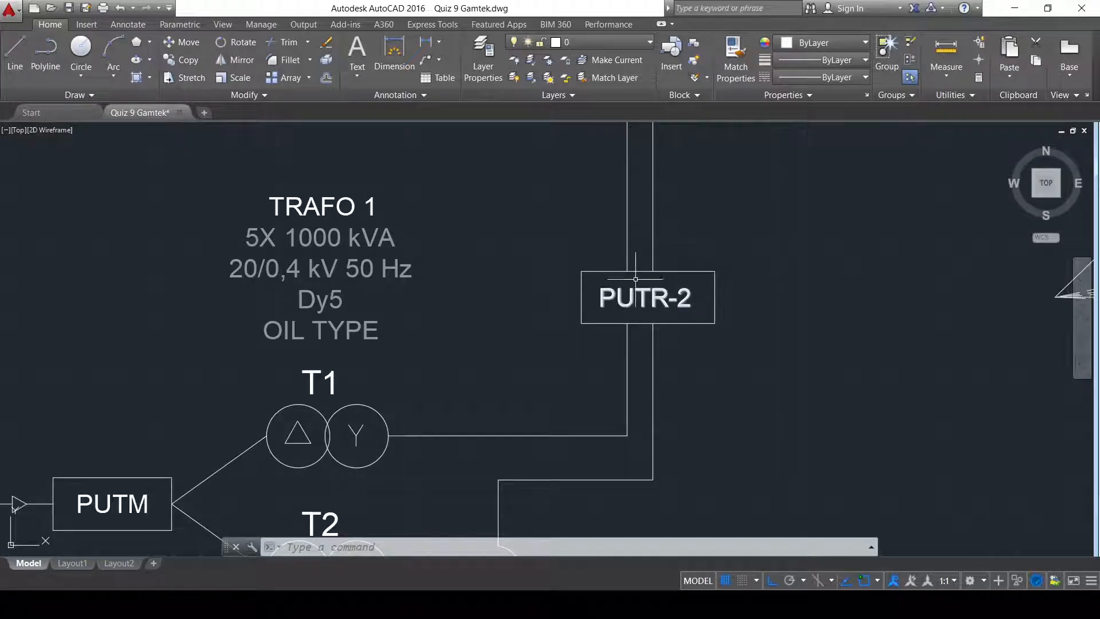
left_click(15, 50)
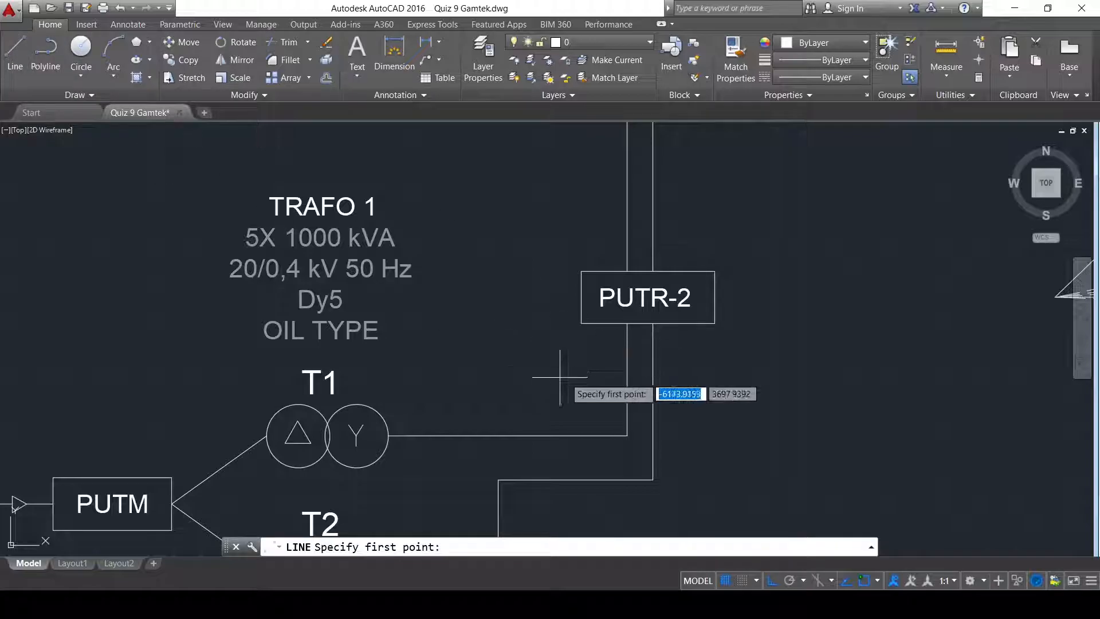
left_click(507, 437)
middle_click_drag(509, 225, 508, 279)
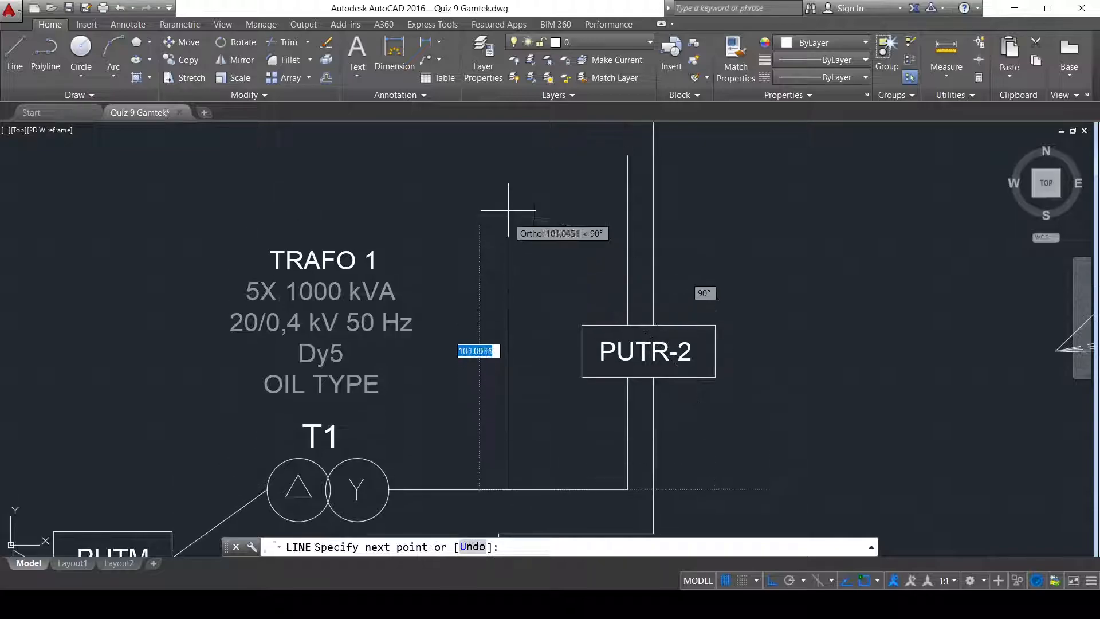
left_click(508, 159)
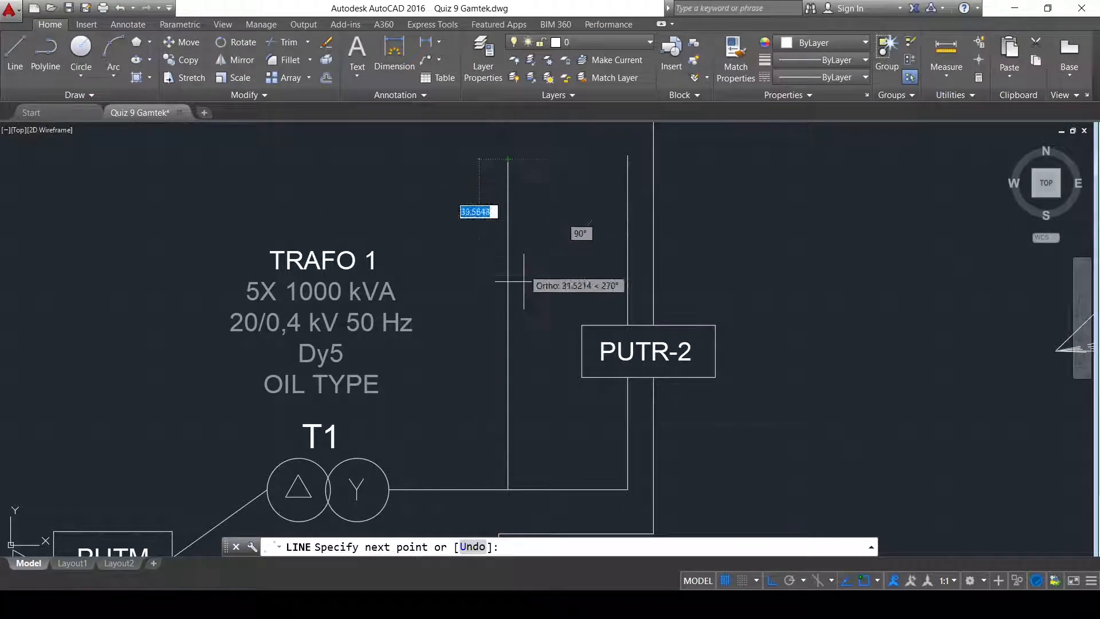
key("Escape")
- Copy the new vertical line a short distance horizontally to the left to form a parallel pair
left_click(509, 302)
left_click(175, 60)
left_click(507, 243)
left_click(487, 242)
key("Escape")
middle_click_drag(442, 278, 448, 259)
left_click(631, 306)
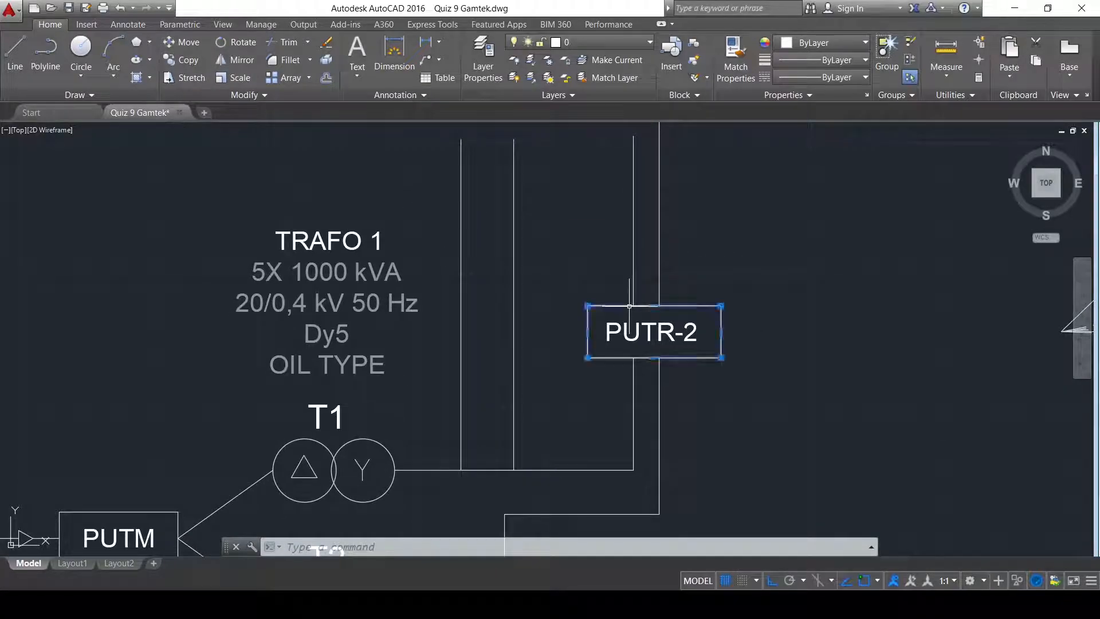
left_click(175, 59)
left_click(818, 258)
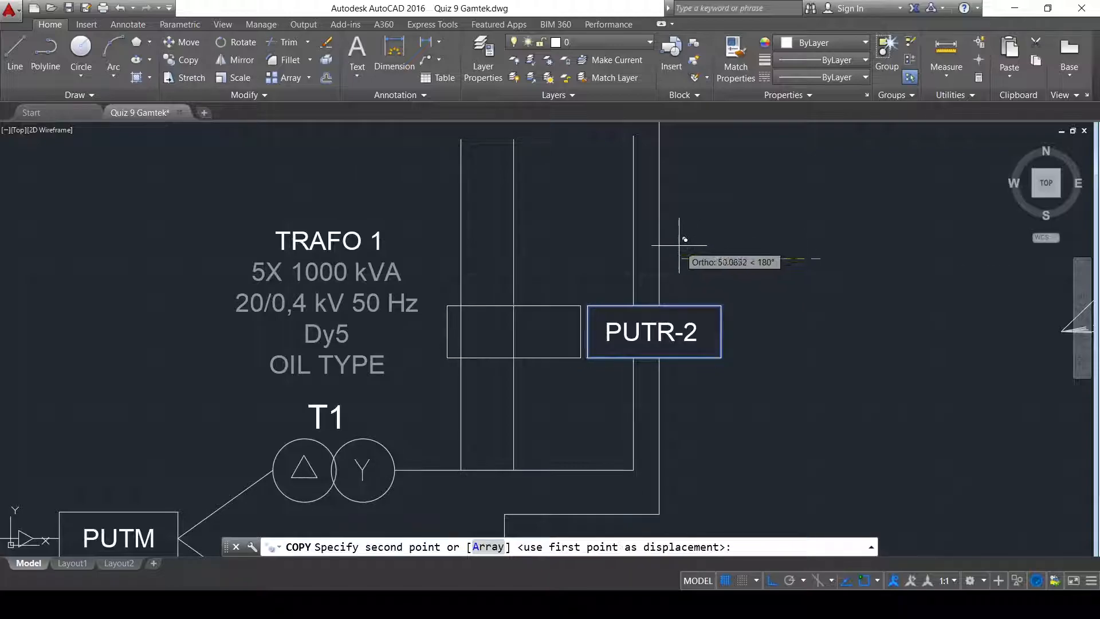
key("Escape")
- Draw a rectangle across the two parallel vertical lines between the TRAFO 1 text and the PUTR-2 box
left_click(148, 44)
left_click(145, 58)
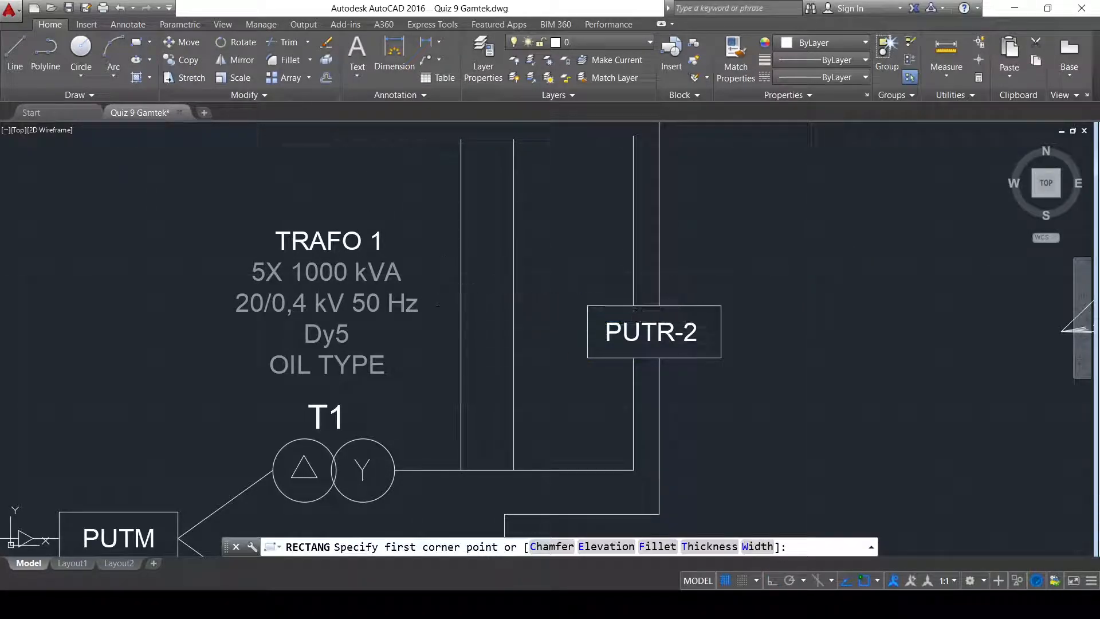
left_click(440, 284)
left_click(538, 342)
- Trim away the parts of both vertical lines that lie inside the new rectangle
left_click(524, 285)
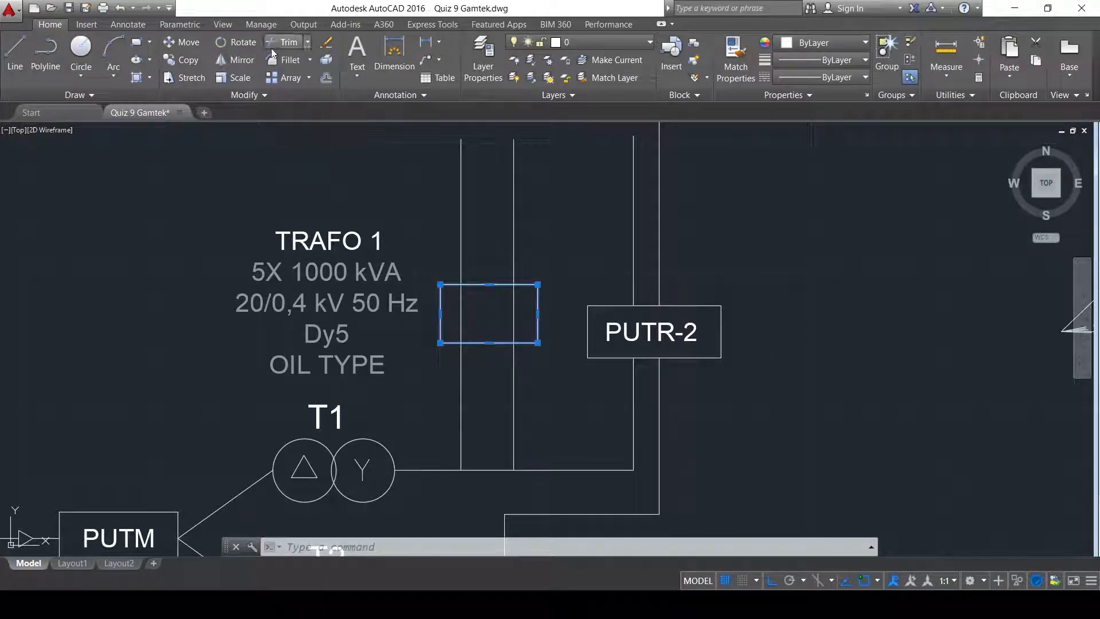
left_click(285, 42)
left_click(460, 310)
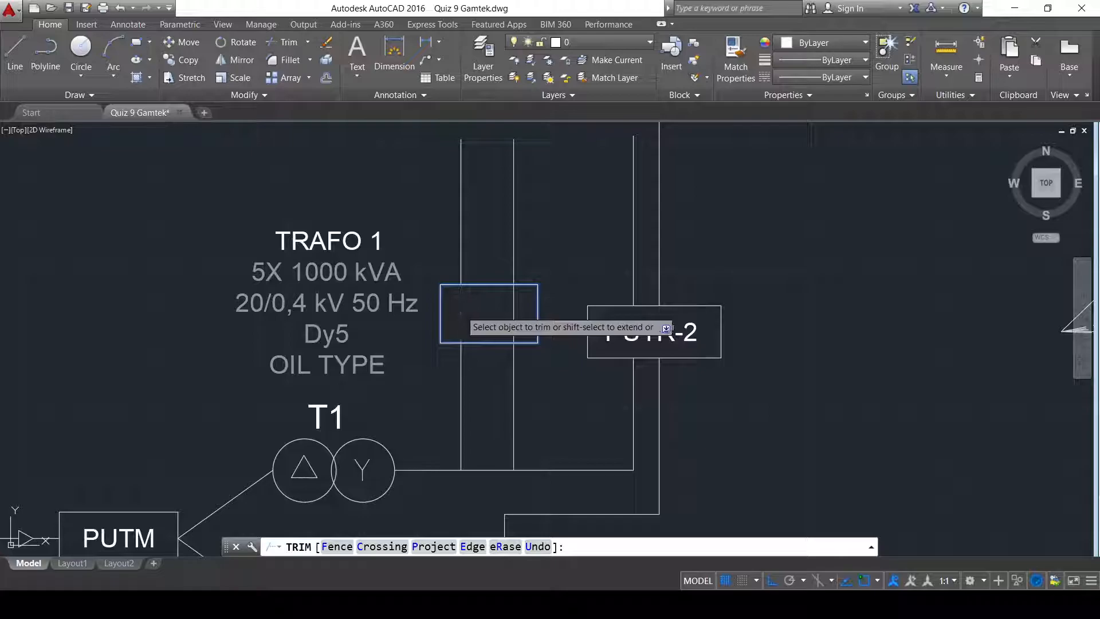
left_click(514, 312)
key("Return")
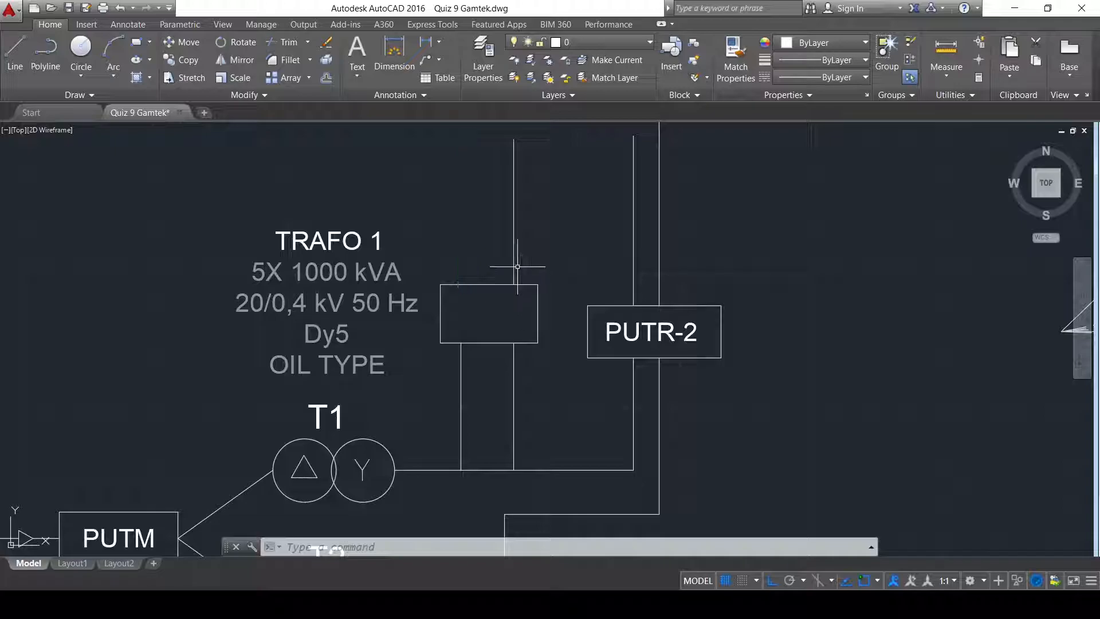
- Delete the practice rectangle and the leftover vertical line segments, keeping the original PUTR-2 routing
left_click(510, 285)
key("Delete")
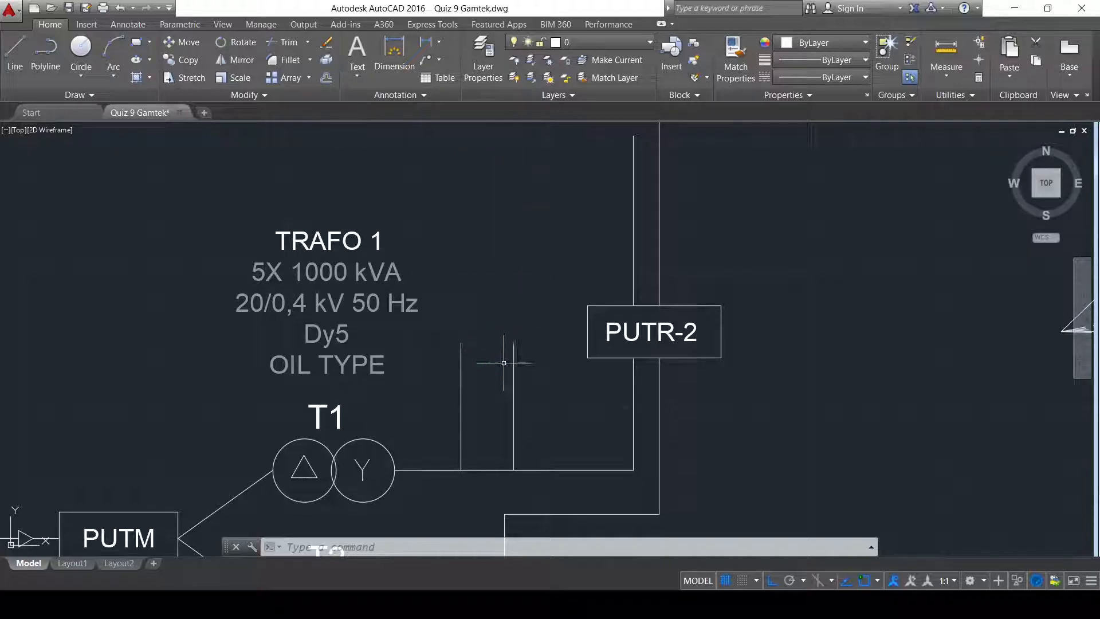
left_click(462, 363)
- Draw a large rectangle enclosing the PP-HYDRANT and MDP-POMPA boxes, with a margin on all sides
scroll(487, 333, "down", 3)
middle_click_drag(491, 304, 529, 452)
middle_click_drag(526, 299, 549, 226)
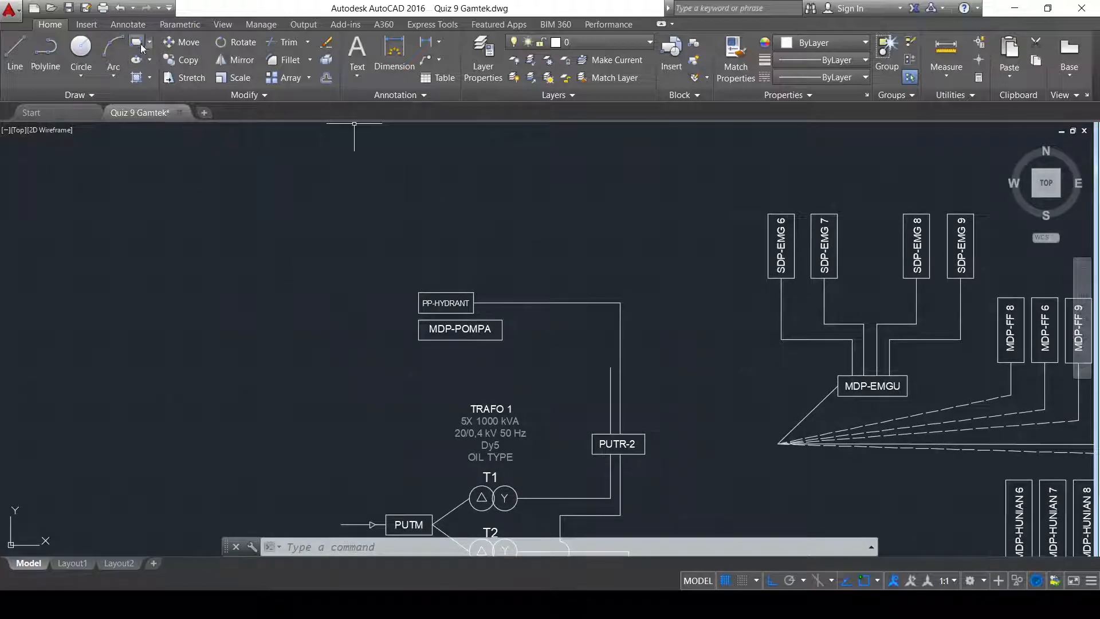
left_click(137, 43)
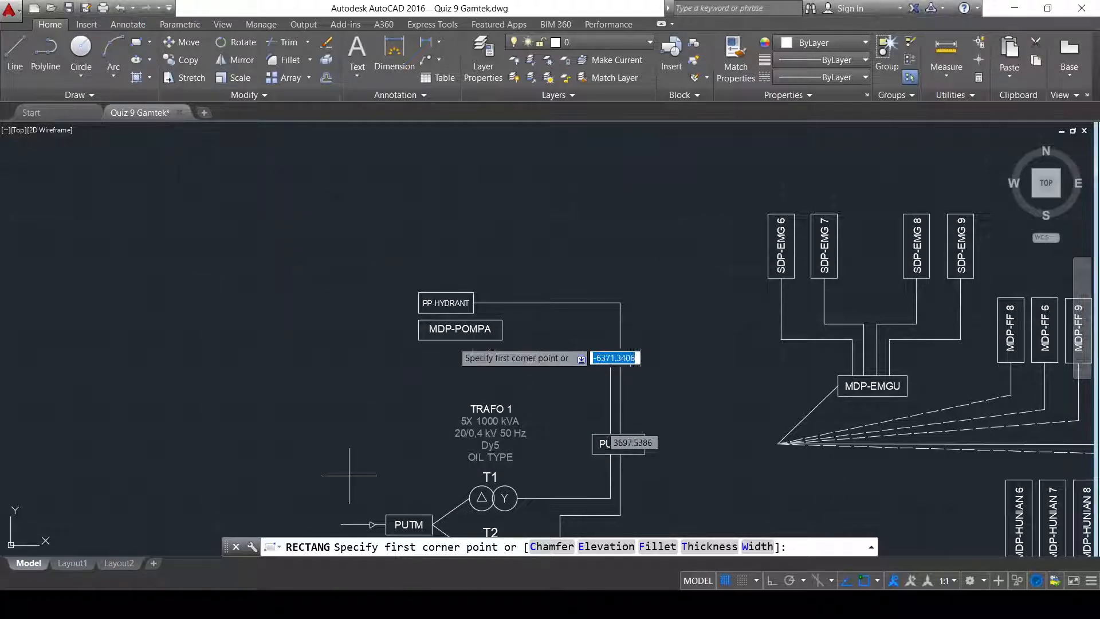
middle_click_drag(452, 351, 436, 304)
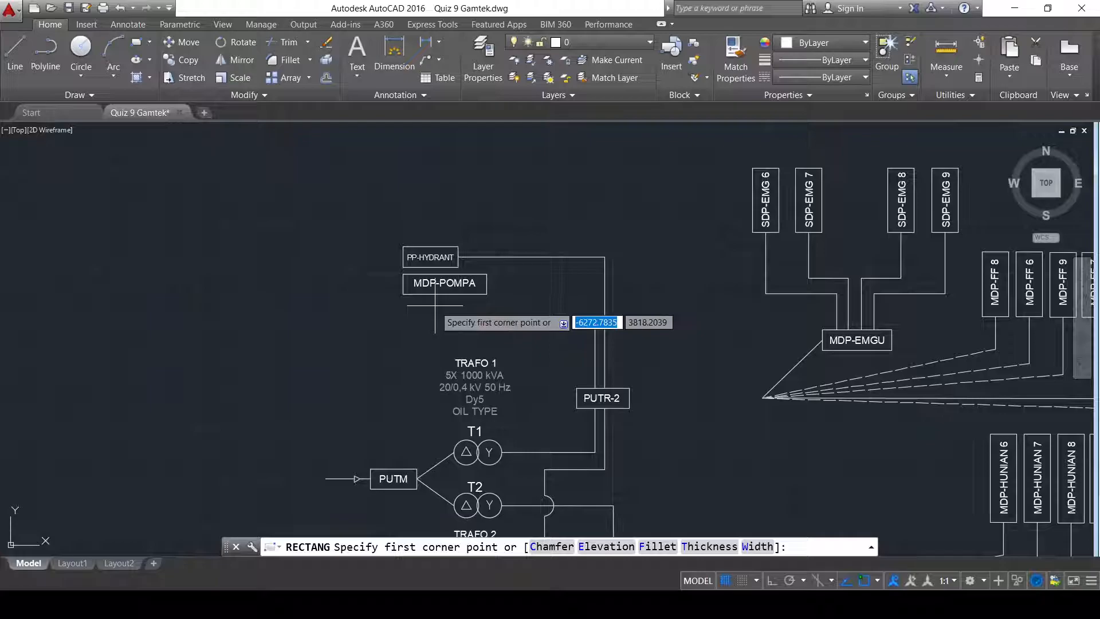
middle_click_drag(569, 299, 567, 233)
scroll(419, 169, "up", 2)
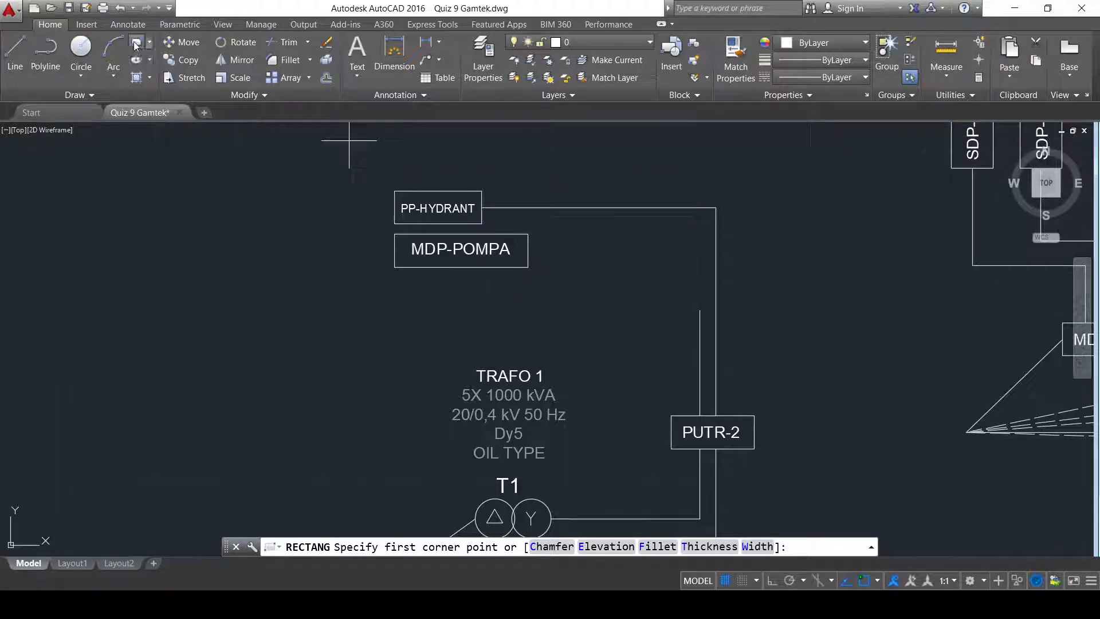
middle_click_drag(248, 200, 312, 270)
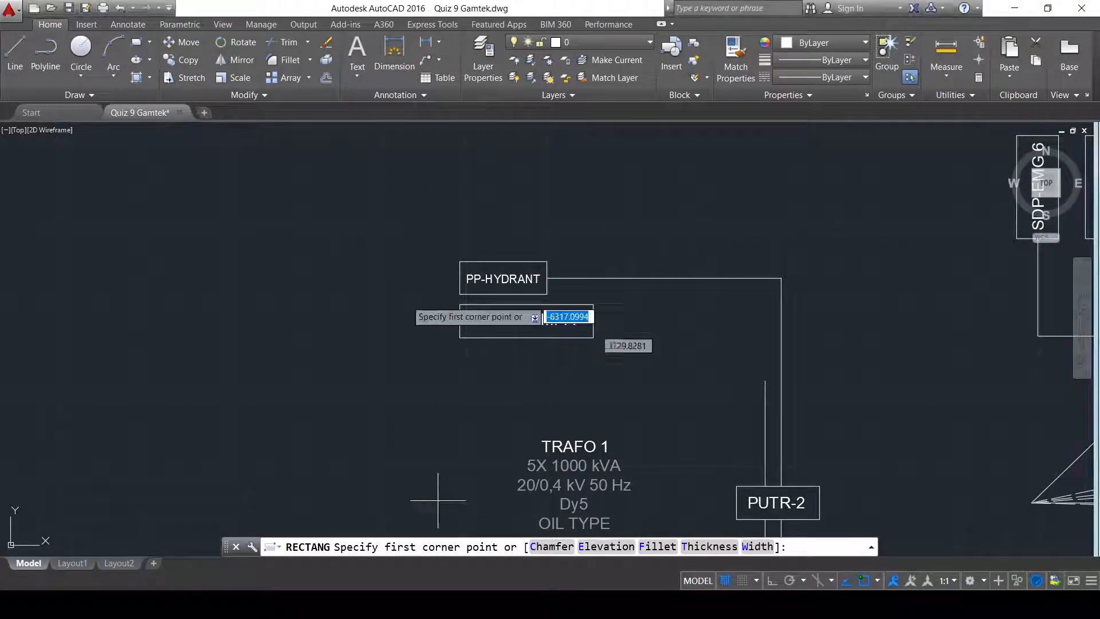
left_click(383, 203)
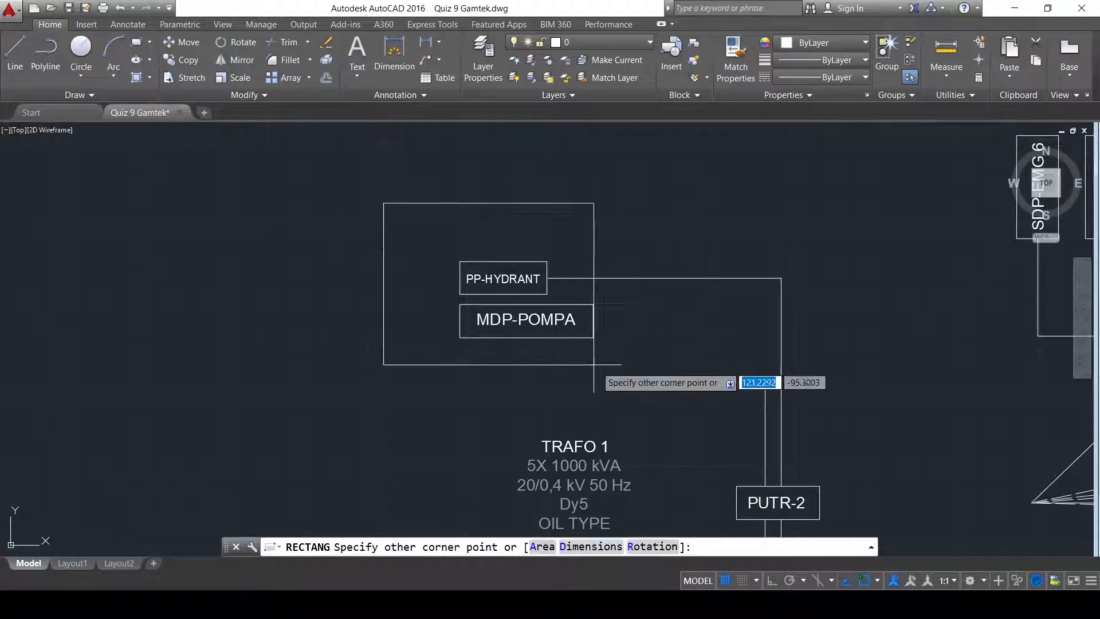
left_click(662, 394)
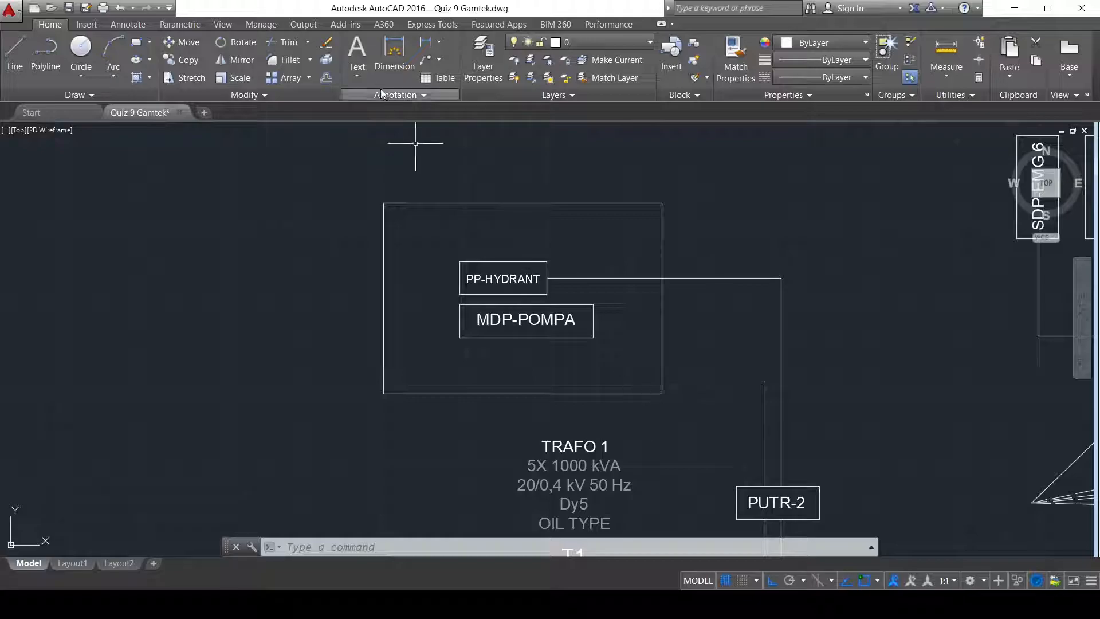
- Add the multiline text "H. POMPA" in the upper-left corner of the enclosing rectangle
left_click(357, 55)
scroll(392, 215, "up", 2)
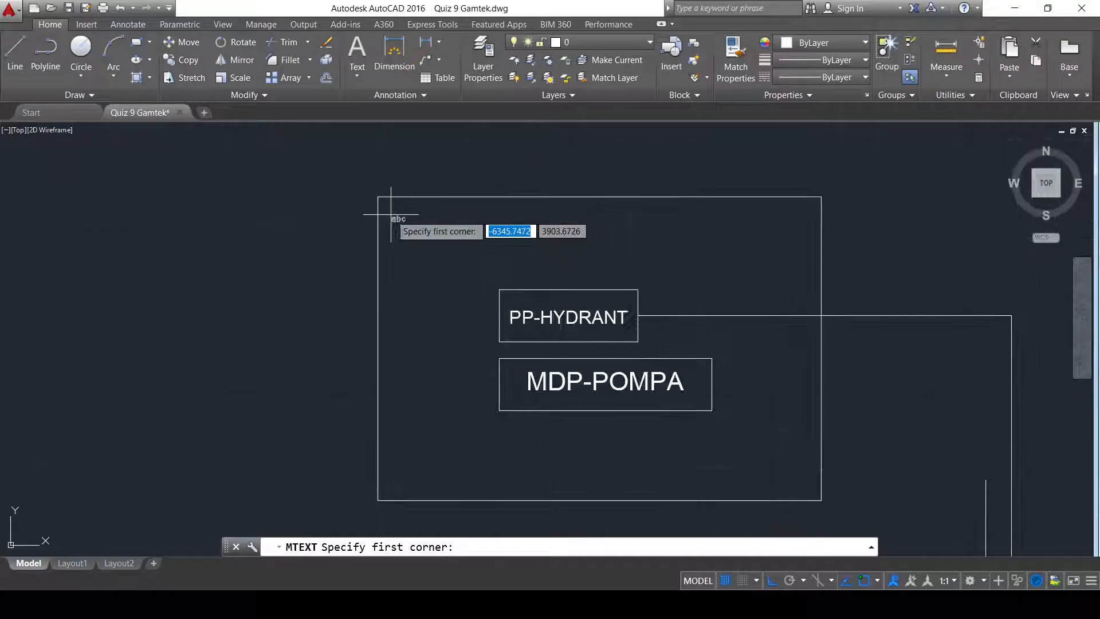
left_click(388, 210)
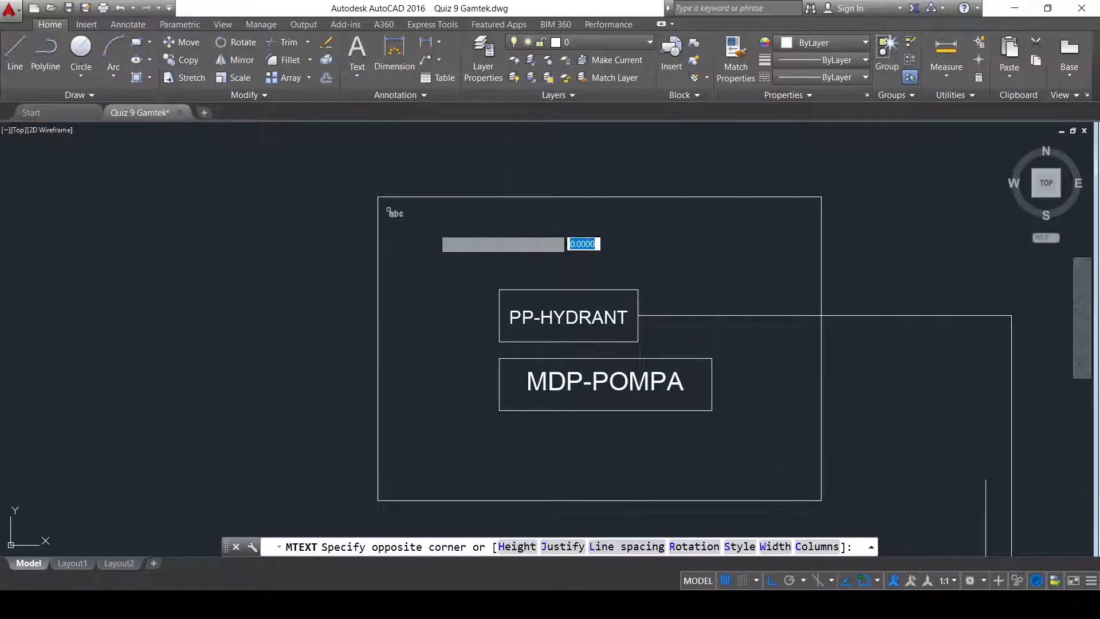
left_click(411, 221)
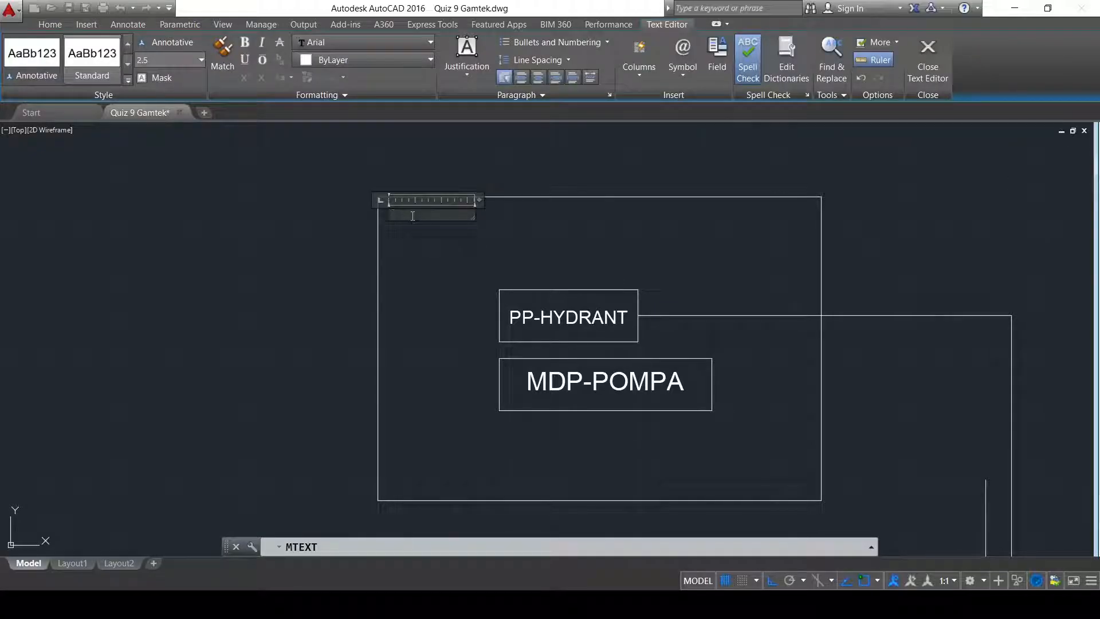
type("H. POMPA")
key("ctrl+z")
- Set the H. POMPA text height to 8 and widen its text frame so the label fits on one line
left_click(433, 216)
key("ctrl+a")
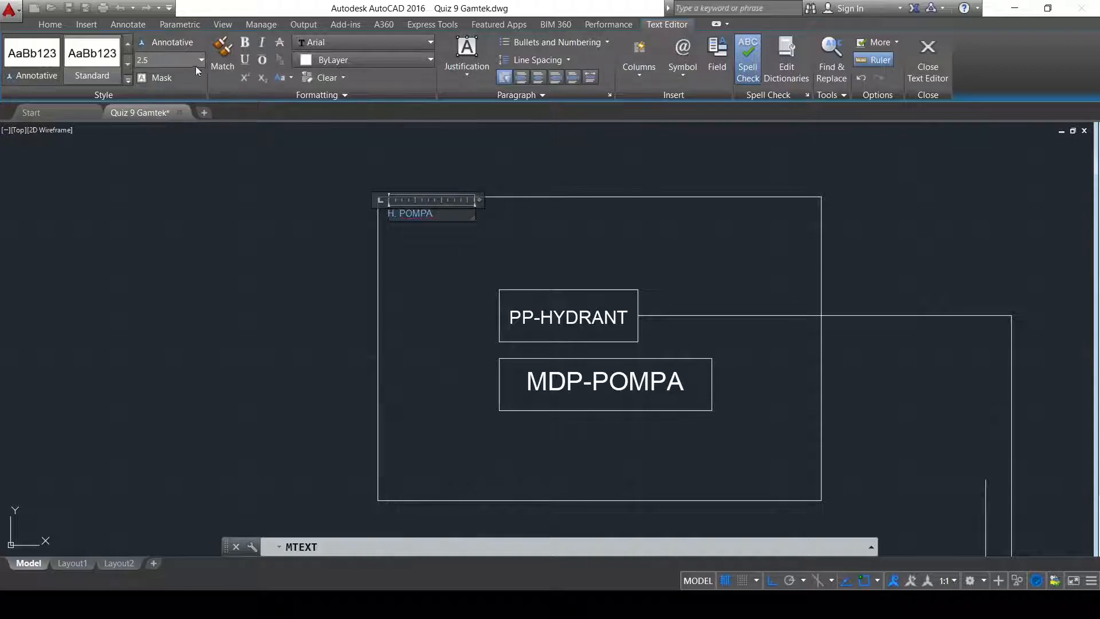
type("8")
key("Return")
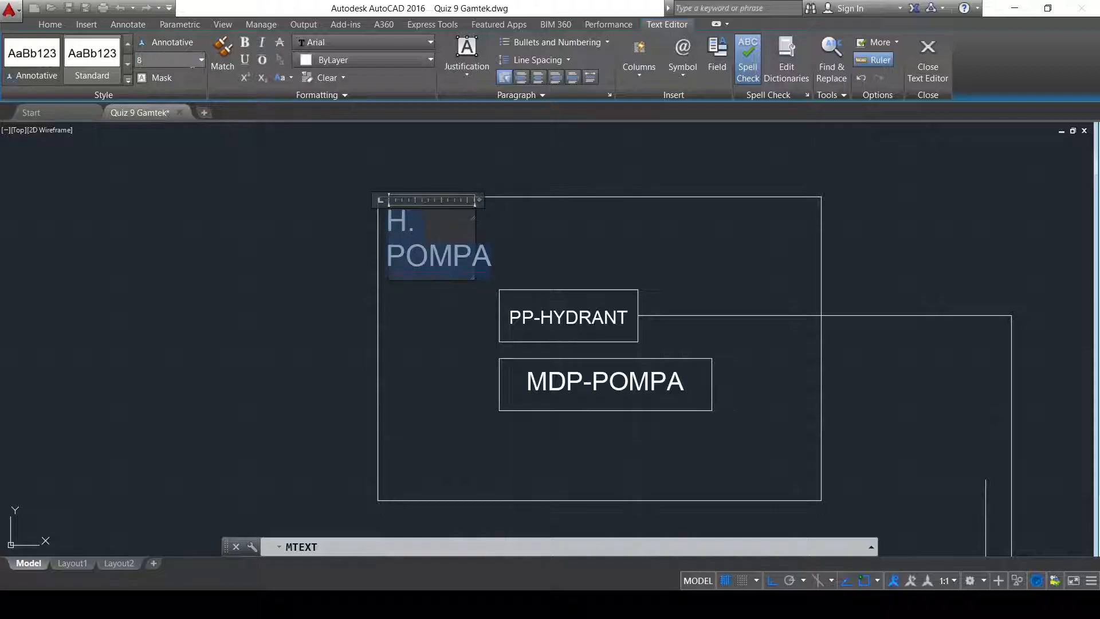
left_click_drag(480, 199, 557, 201)
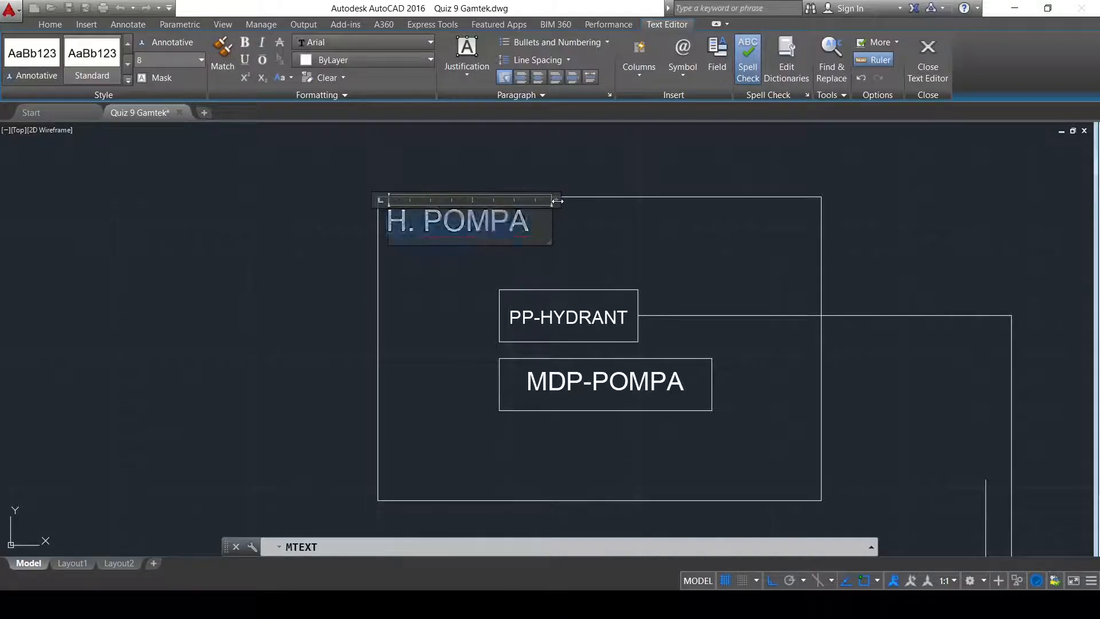
left_click(536, 175)
- Move the H. POMPA label slightly to the right inside the enclosing rectangle
left_click(450, 223)
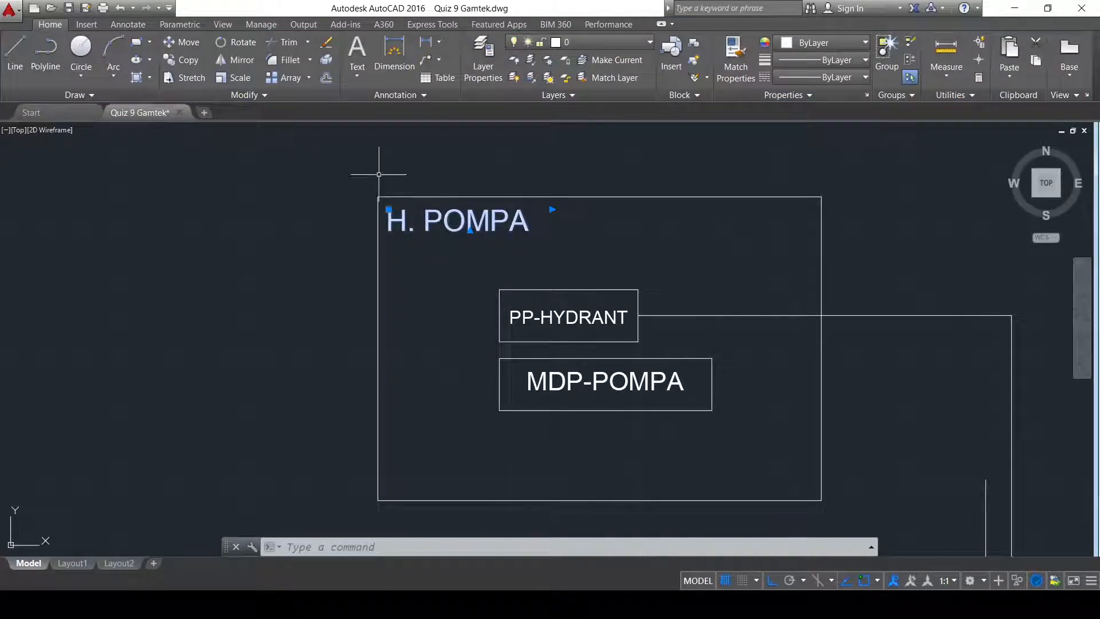
left_click(189, 42)
left_click(343, 165)
left_click(338, 164)
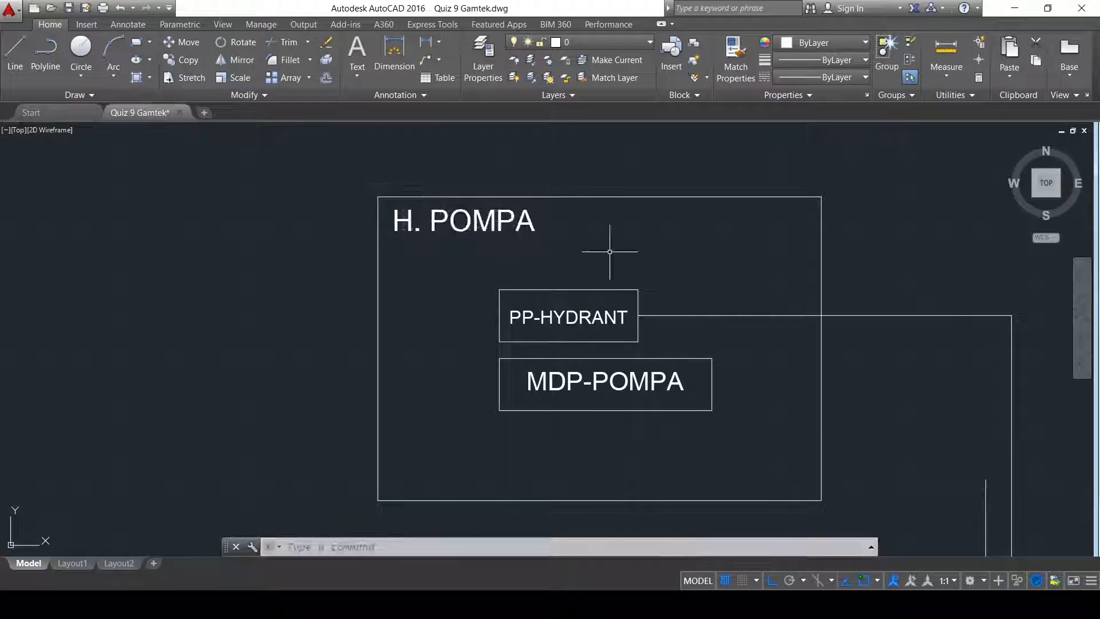
- Set the linetype of the rectangle enclosing the PP-HYDRANT and MDP-POMPA boxes to the closely spaced dashed ACAD linetype
middle_click_drag(747, 258, 586, 210)
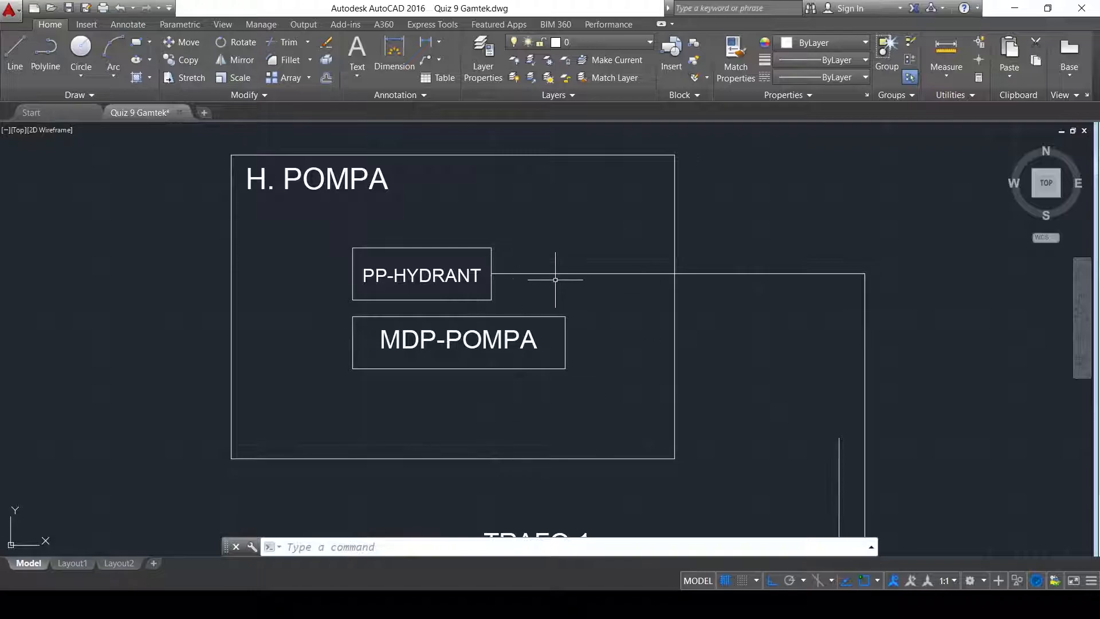
left_click(676, 188)
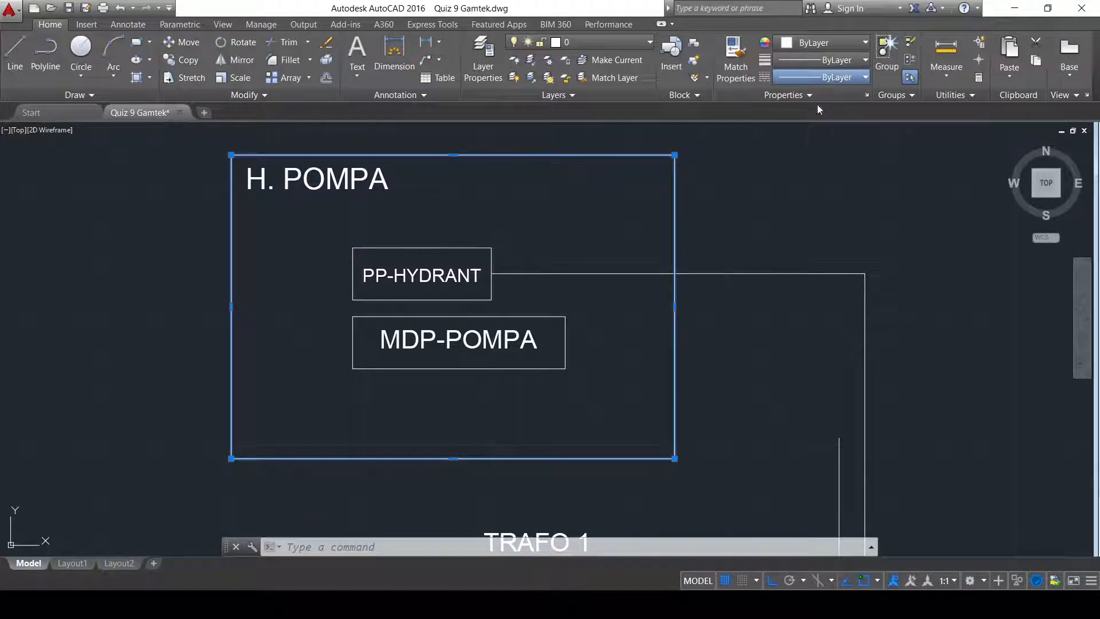
left_click(813, 127)
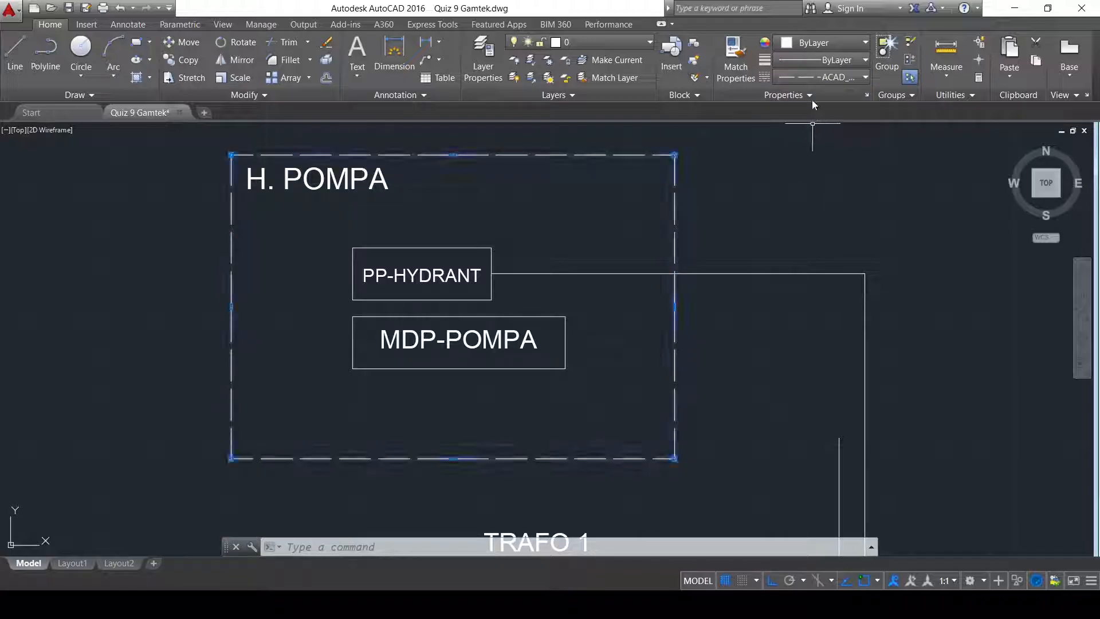
left_click(810, 164)
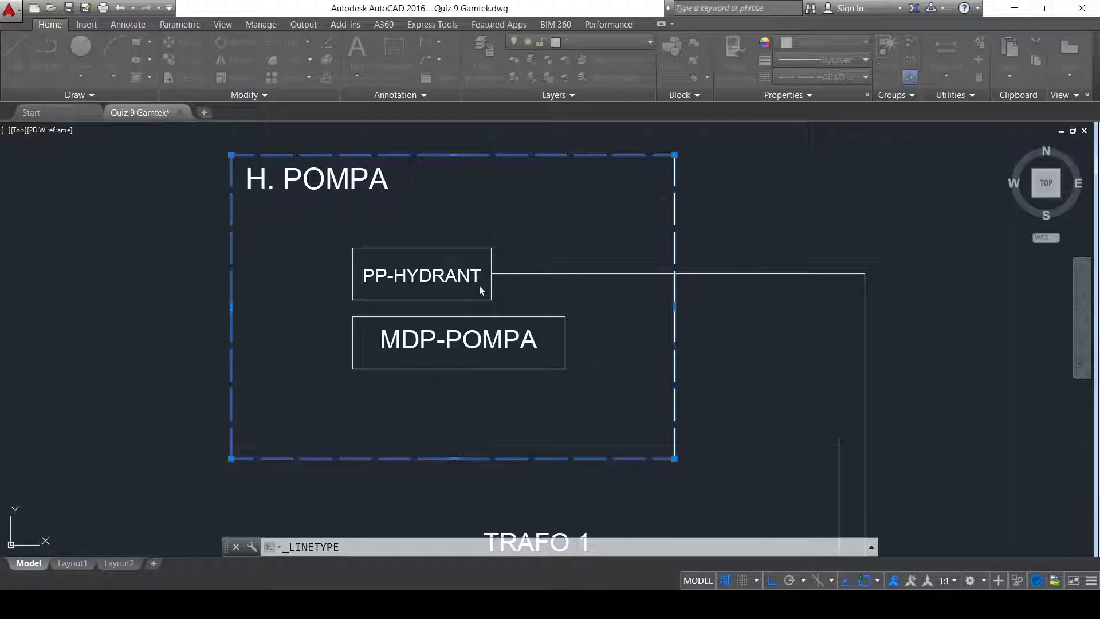
left_click(627, 418)
left_click(660, 157)
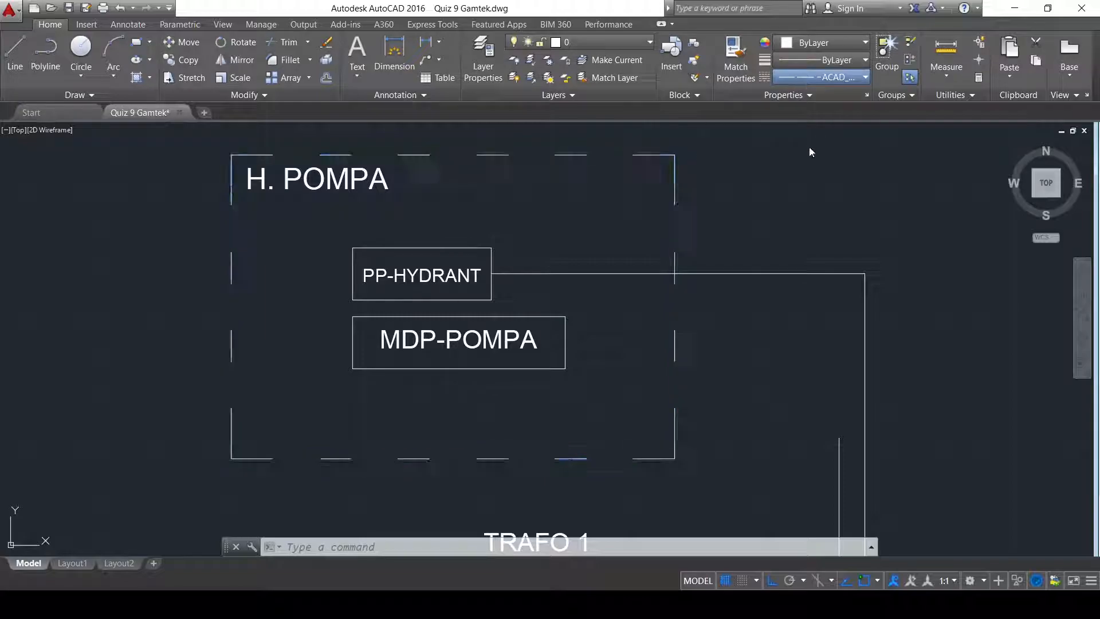
scroll(541, 246, "down", 2)
left_click(802, 79)
left_click(808, 132)
middle_click_drag(799, 268, 705, 231)
scroll(705, 231, "down", 2)
key("Escape")
middle_click_drag(723, 268, 655, 211)
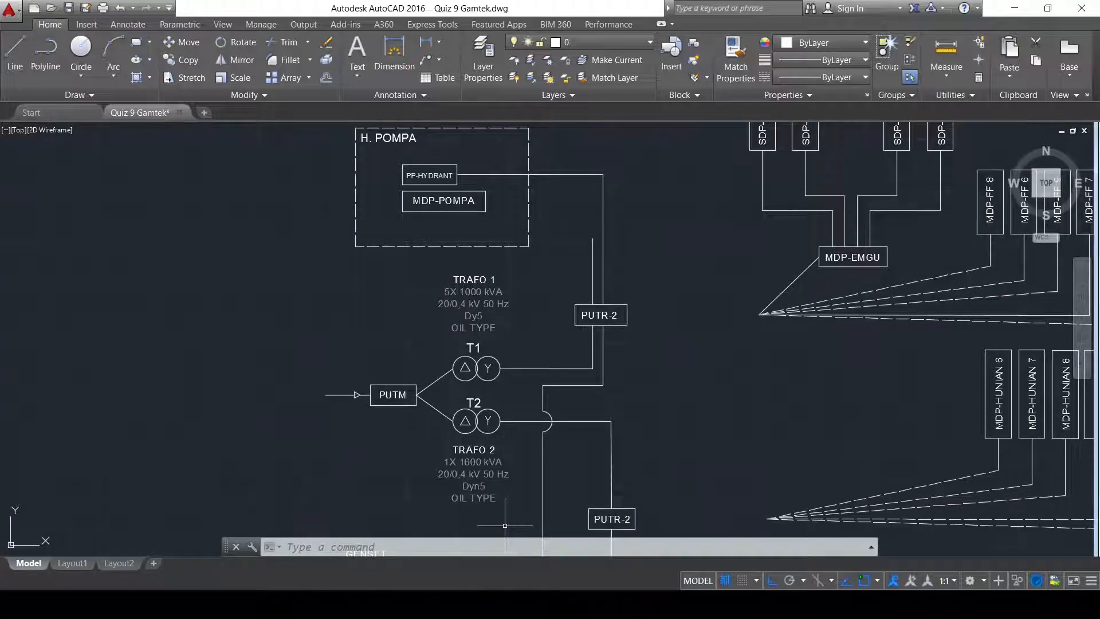
- Stretch the lower edge of the dashed H. POMPA rectangle upward, closer to the MDP-POMPA box
mouse_move(650, 315)
middle_mouse_down()
mouse_move(599, 261)
mouse_move(616, 355)
middle_mouse_up()
left_click(425, 279)
left_click(424, 280)
left_click(426, 285)
left_click(428, 285)
left_click(428, 261)
left_click(514, 214)
left_click(488, 213)
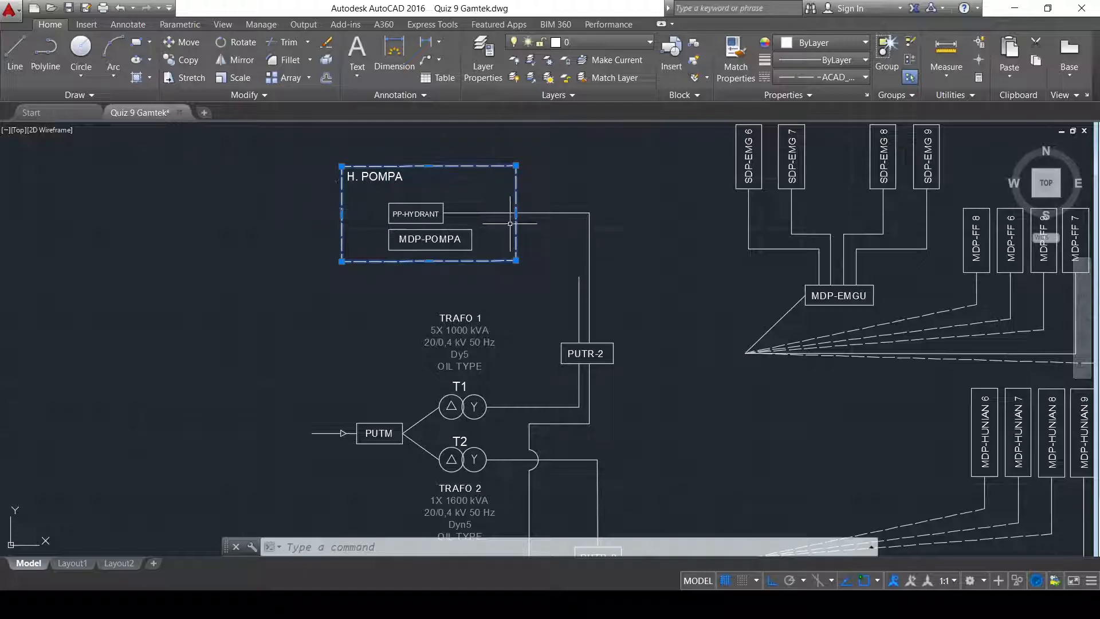
mouse_move(663, 238)
middle_mouse_down()
mouse_move(597, 214)
mouse_move(608, 219)
middle_mouse_up()
scroll(597, 213, "down", 2)
key("Escape")
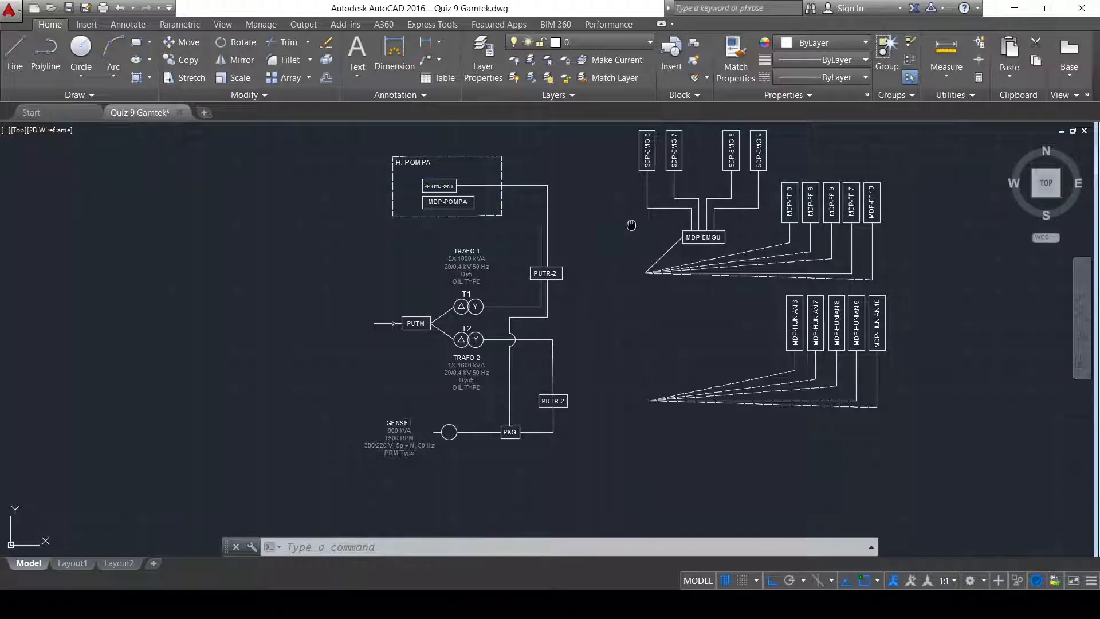
- Move the whole SDP-EMG, MDP-EMGU and MDP-FF assembly left so its fan origin meets the upper PUTR-2 box's right side
middle_click_drag(702, 185, 549, 252)
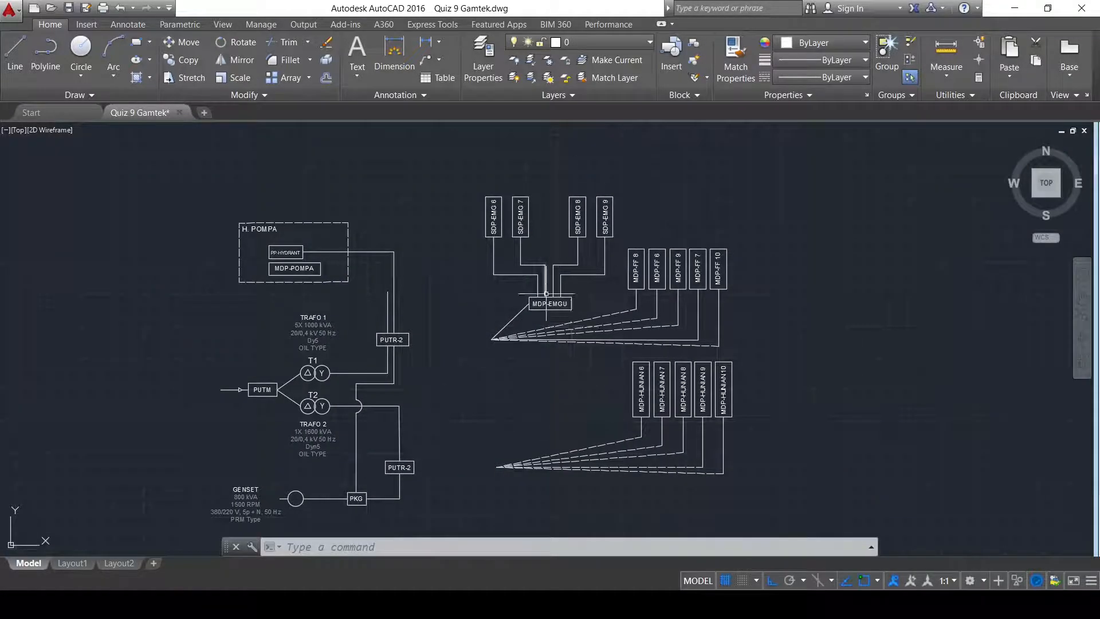
scroll(493, 346, "up", 2)
middle_click_drag(474, 365, 500, 337)
scroll(499, 346, "down", 2)
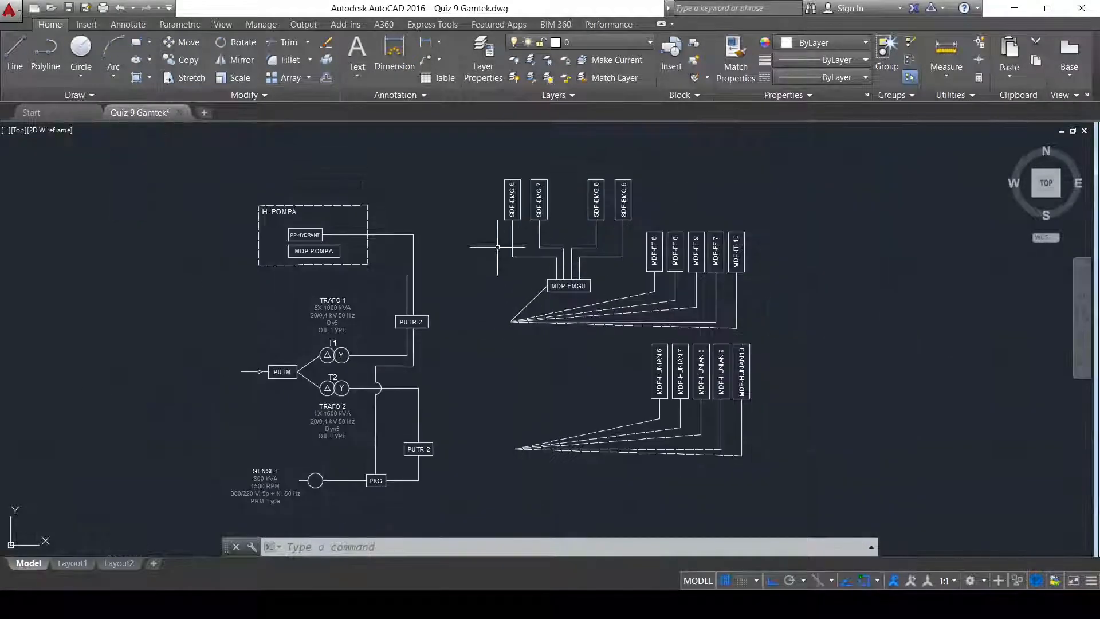
left_click(479, 163)
left_click(820, 342)
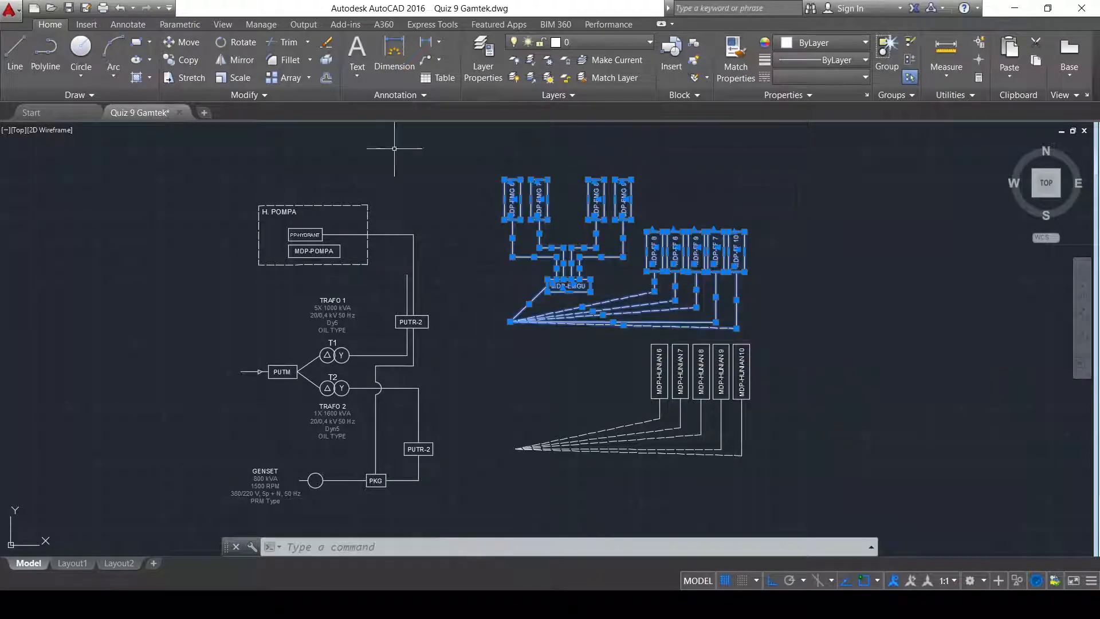
left_click(192, 43)
scroll(467, 325, "up", 2)
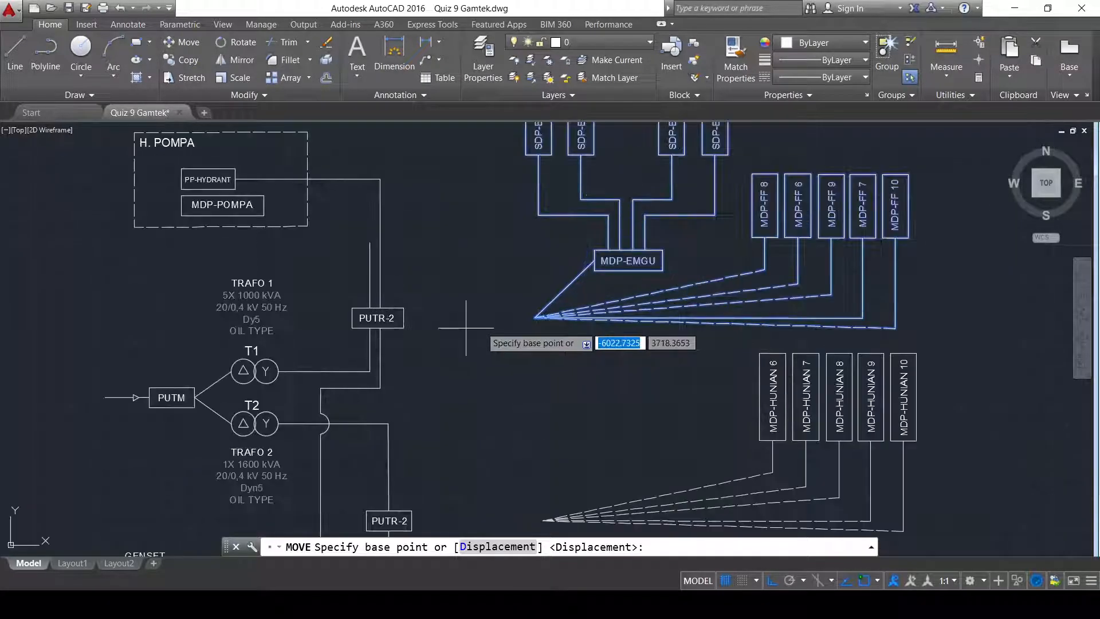
left_click(535, 316)
left_click(406, 318)
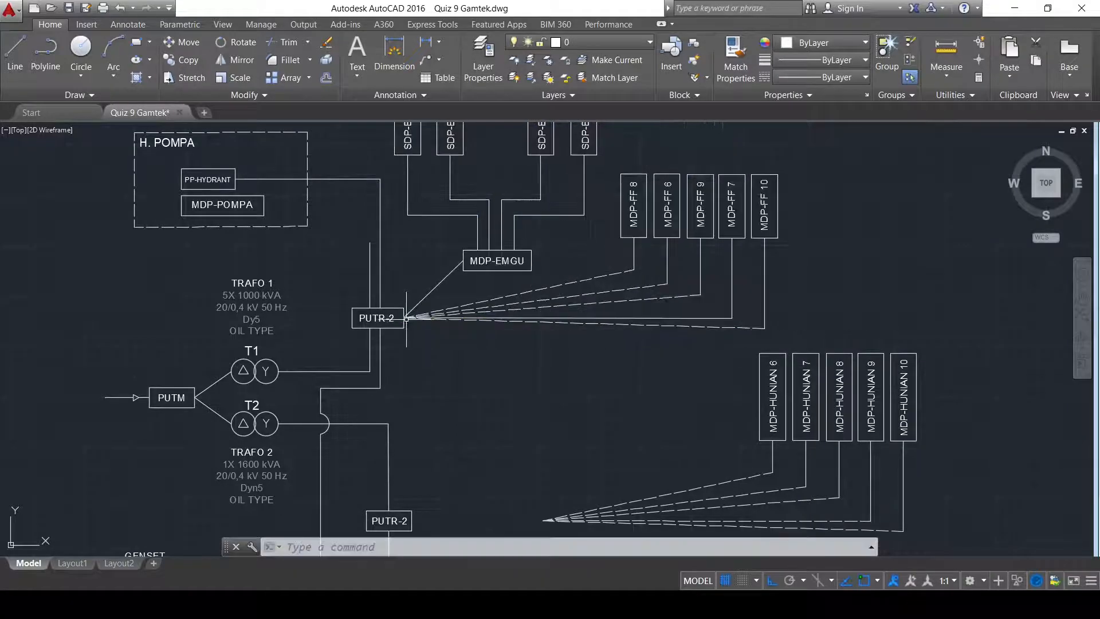
- Draw a straight line from the midpoint of the upper PUTR-2 box's right side to the MDP-EMGU box's left side, with Ortho off
middle_click_drag(416, 323, 467, 390)
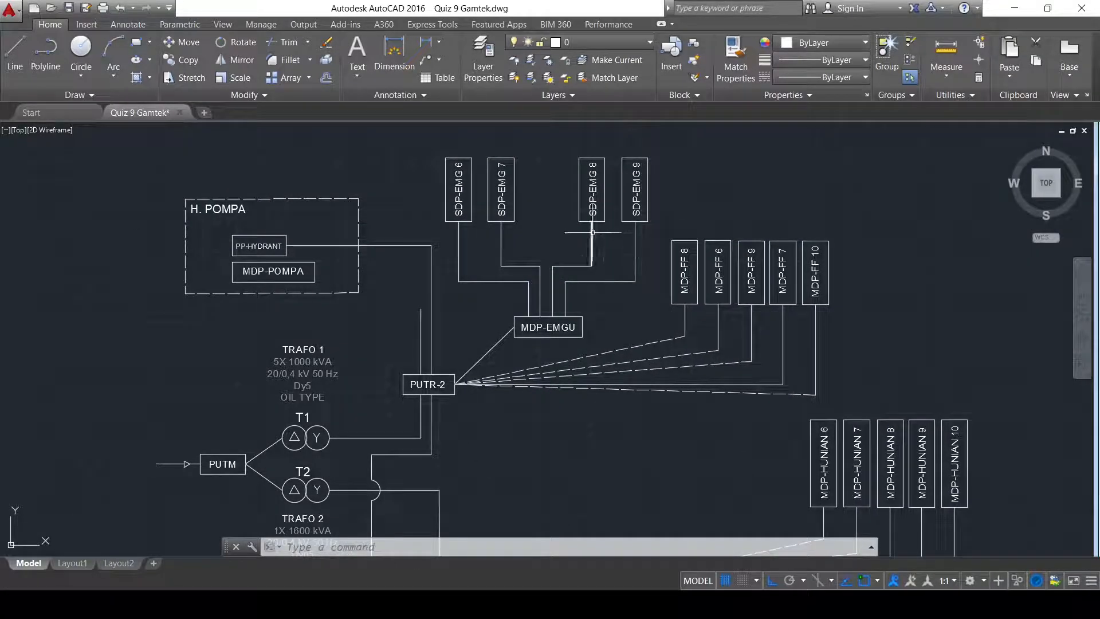
scroll(530, 366, "up", 2)
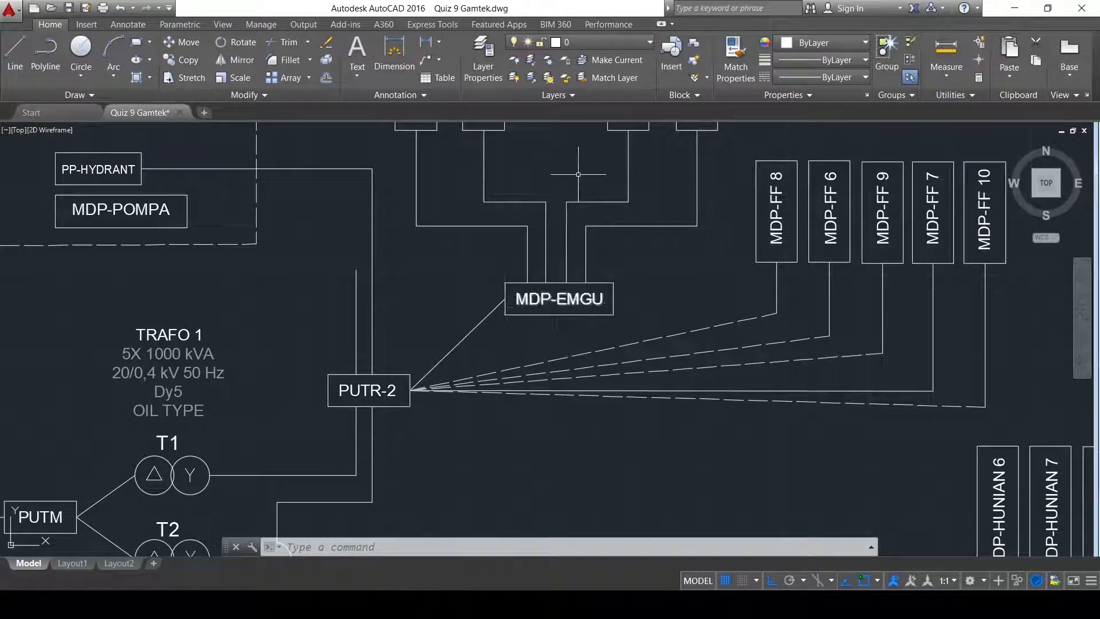
middle_click_drag(516, 171, 562, 171)
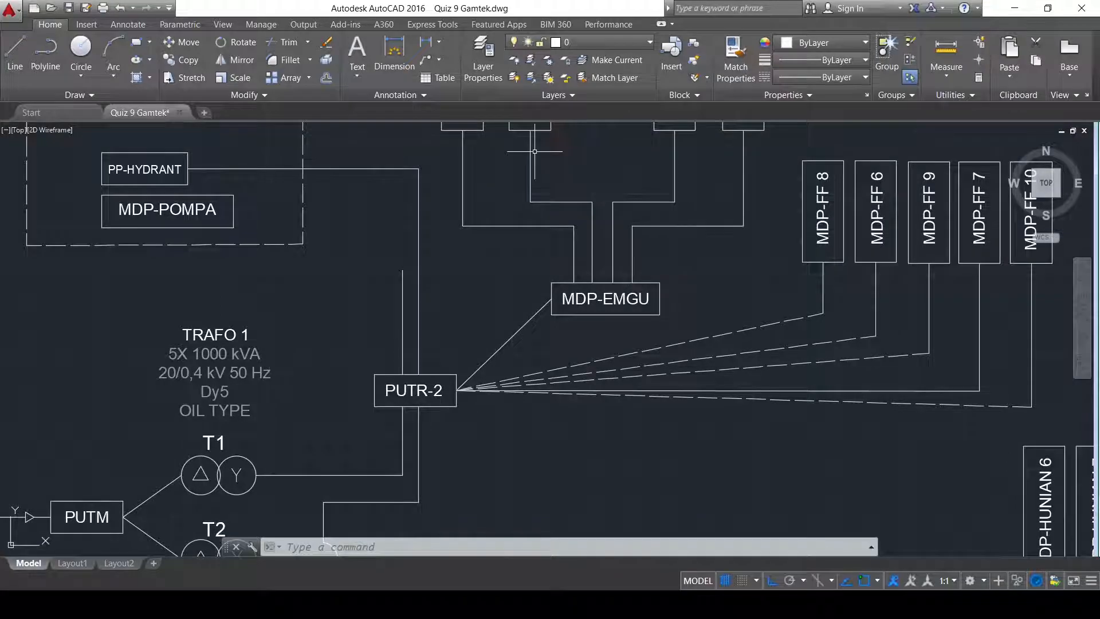
type("l")
key("Return")
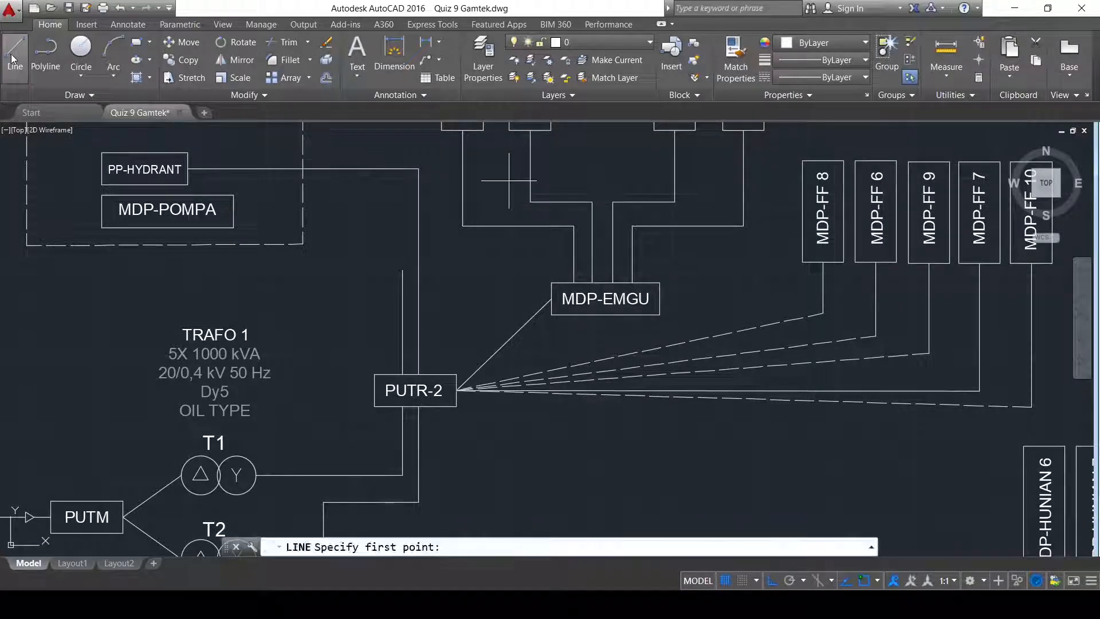
key("F8")
scroll(450, 388, "up", 2)
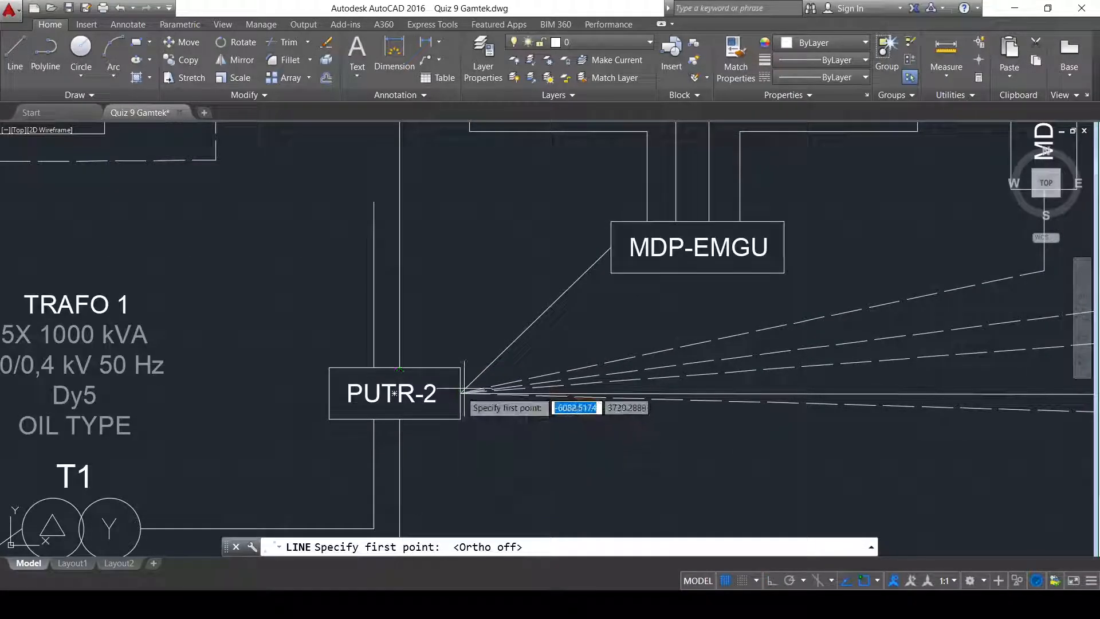
left_click(460, 393)
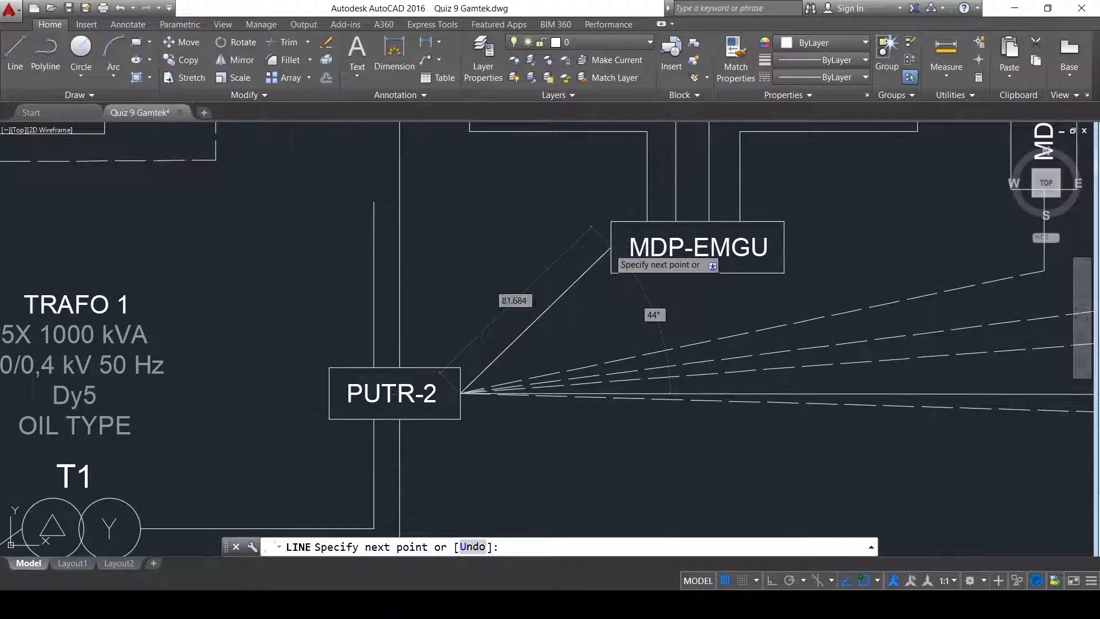
left_click(603, 249)
key("Return")
scroll(576, 295, "down", 2)
middle_click_drag(628, 259, 496, 262)
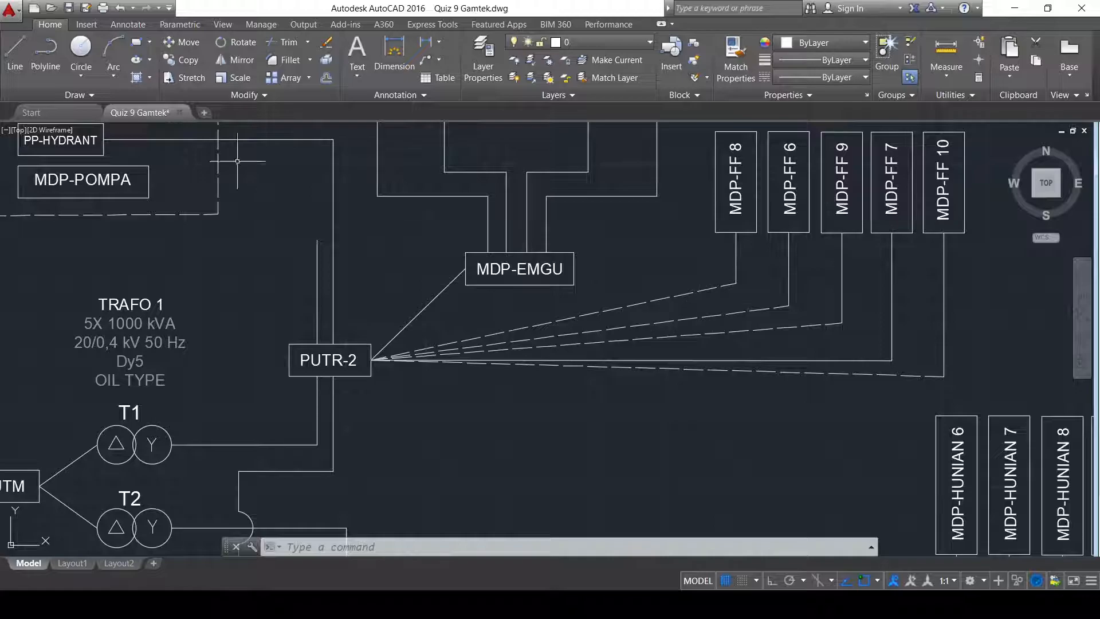
- Draw a line from the upper PUTR-2 box's right side to the lower end of the MDP-FF 8 vertical line
left_click(45, 48)
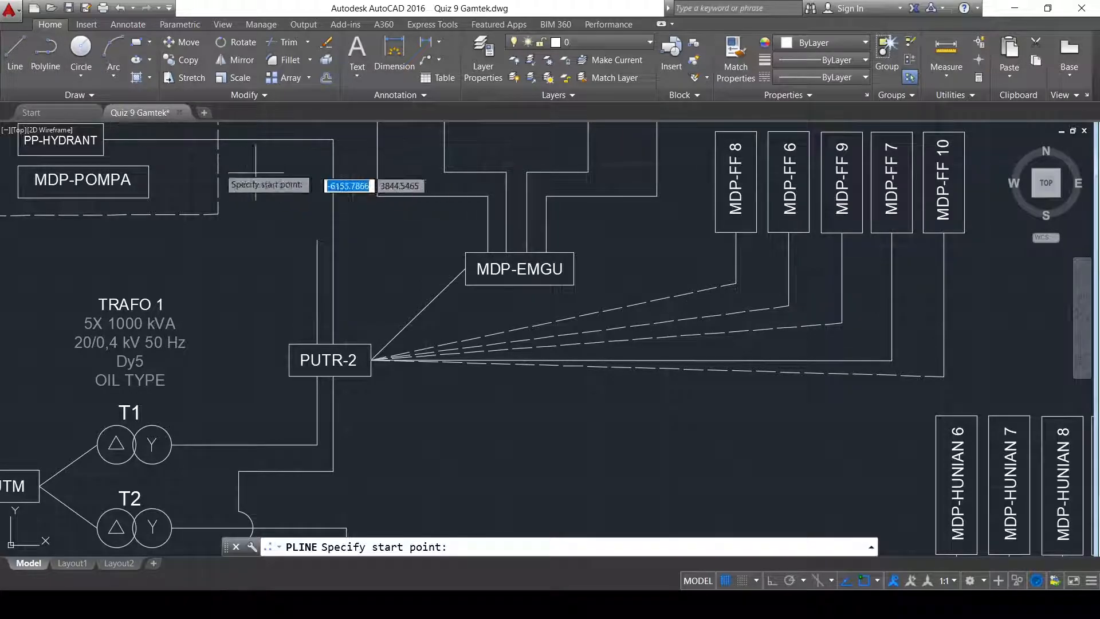
key("Escape")
left_click(12, 68)
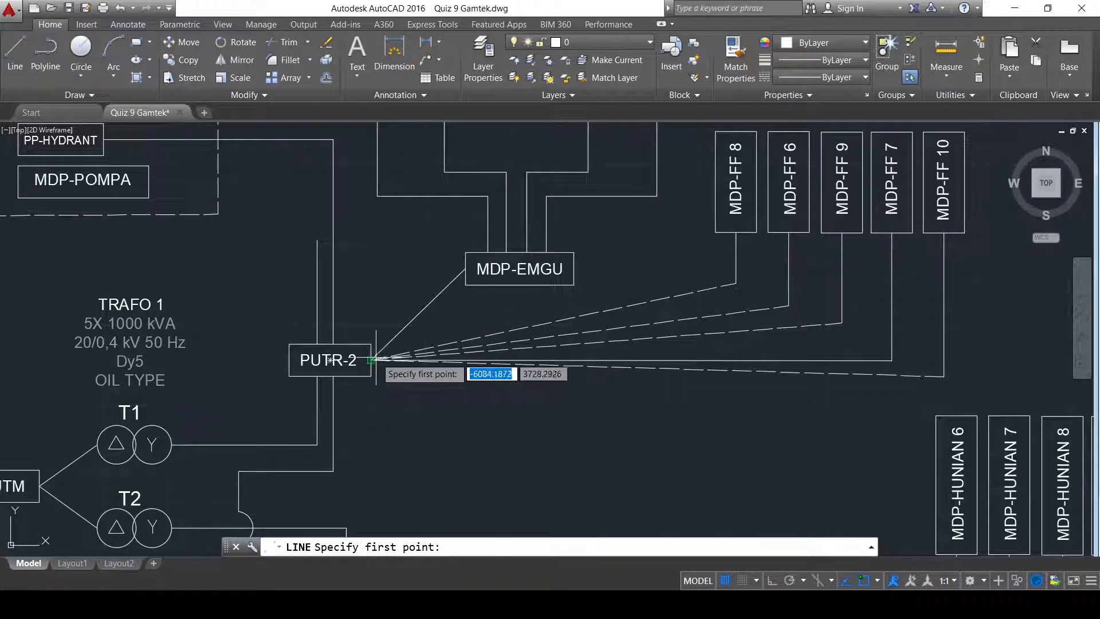
left_click(372, 360)
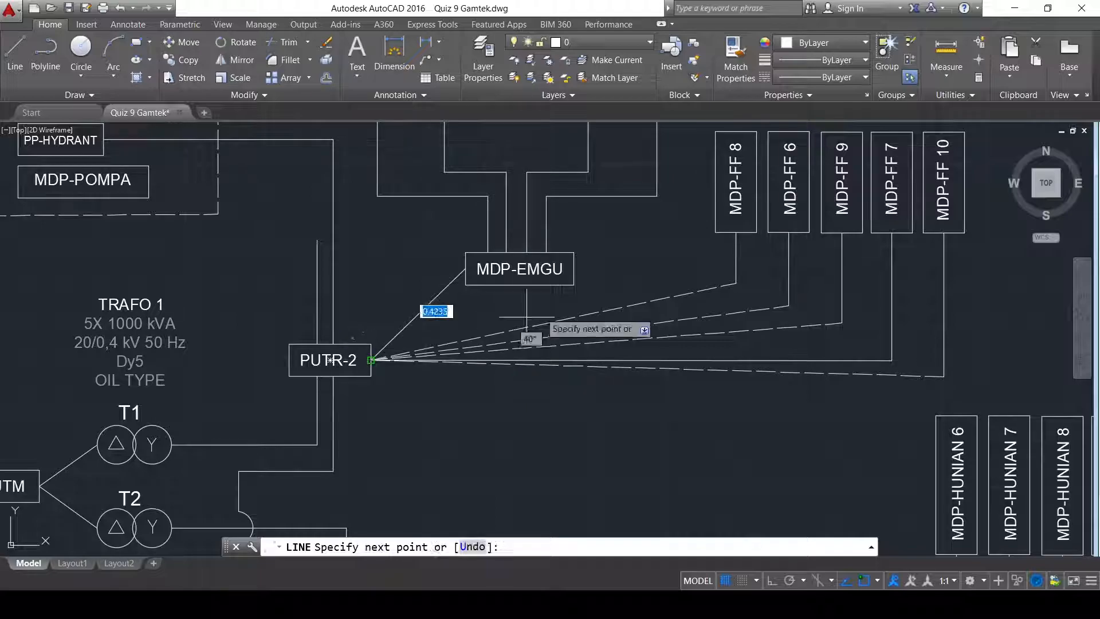
left_click(734, 284)
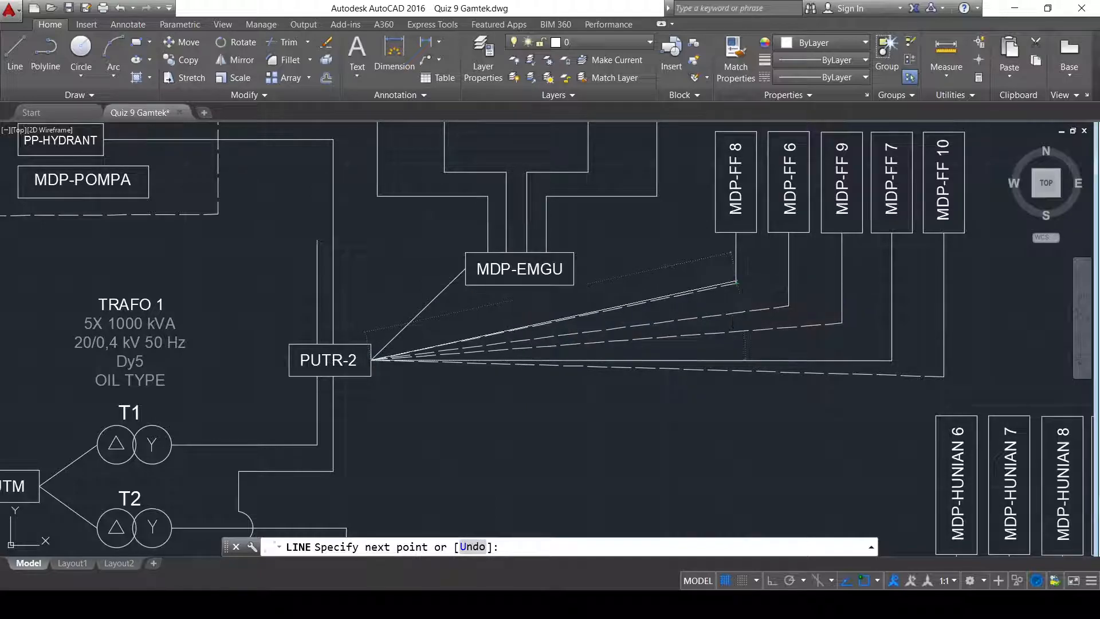
key("Escape")
mouse_move(611, 206)
middle_mouse_down()
mouse_move(641, 323)
mouse_move(589, 213)
mouse_move(579, 237)
middle_mouse_up()
middle_click_drag(603, 311, 553, 187)
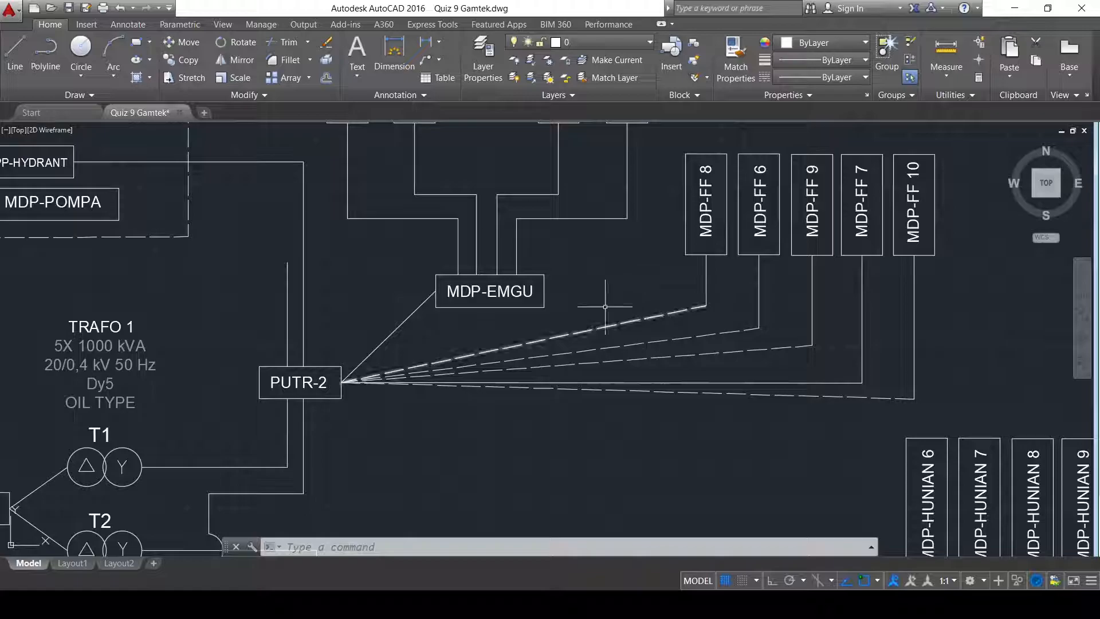
- Set the linetype of the sloping line between the upper PUTR-2 box and the MDP-FF 8 branch to ByLayer
left_click(623, 324)
left_click(623, 322)
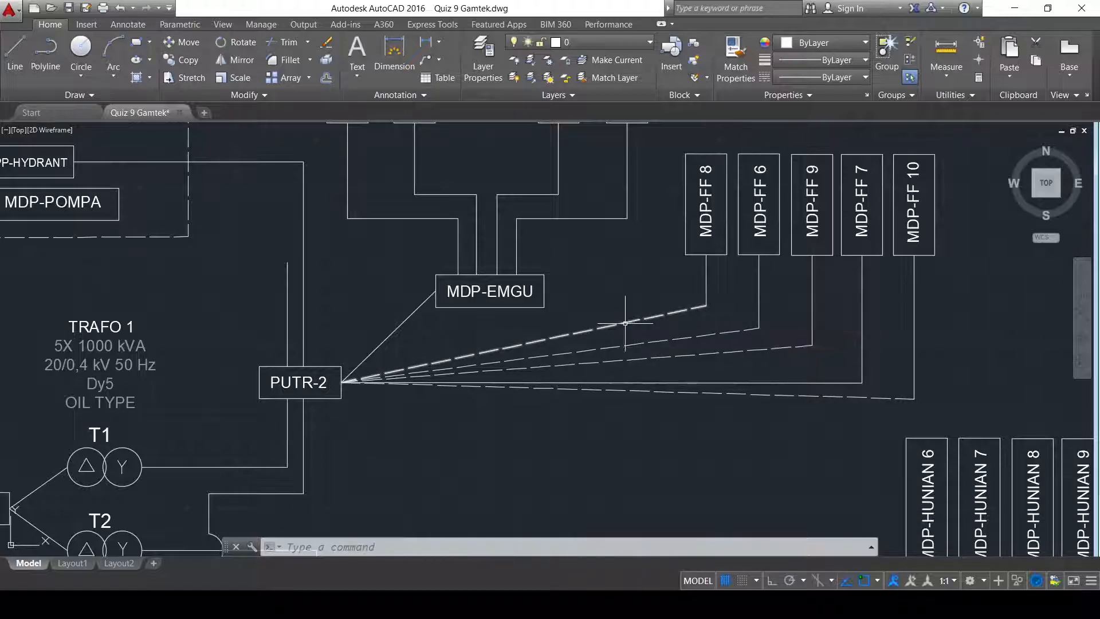
left_click(683, 310)
left_click(804, 84)
left_click(802, 93)
left_click(802, 94)
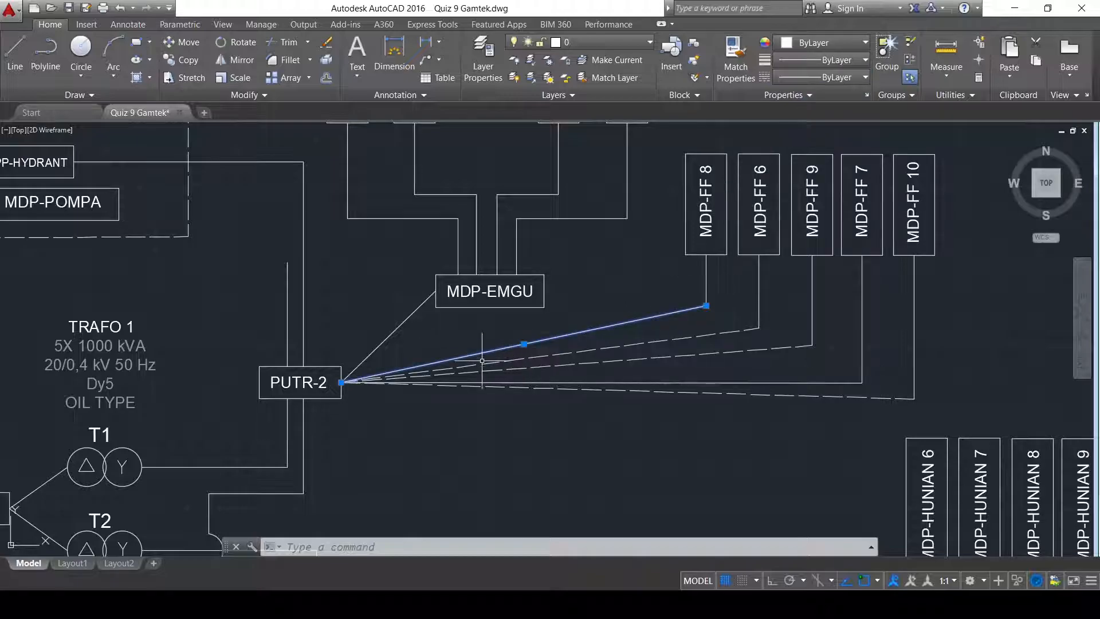
key("Escape")
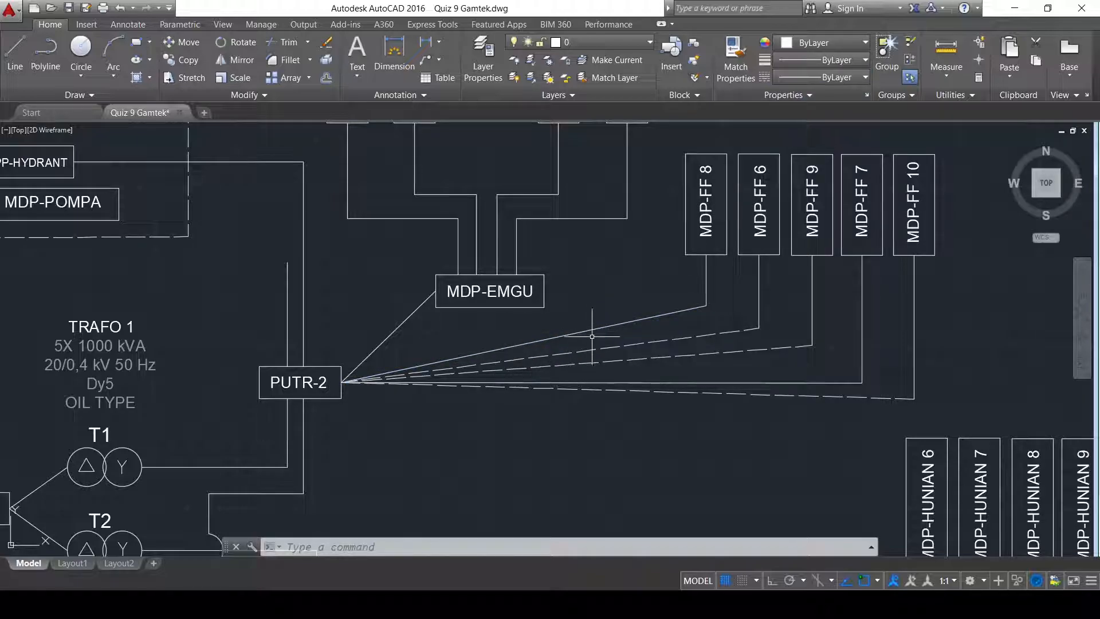
- Set the sloping MDP-FF 8 feeder line to the closely spaced dashed ACAD linetype
left_click(643, 318)
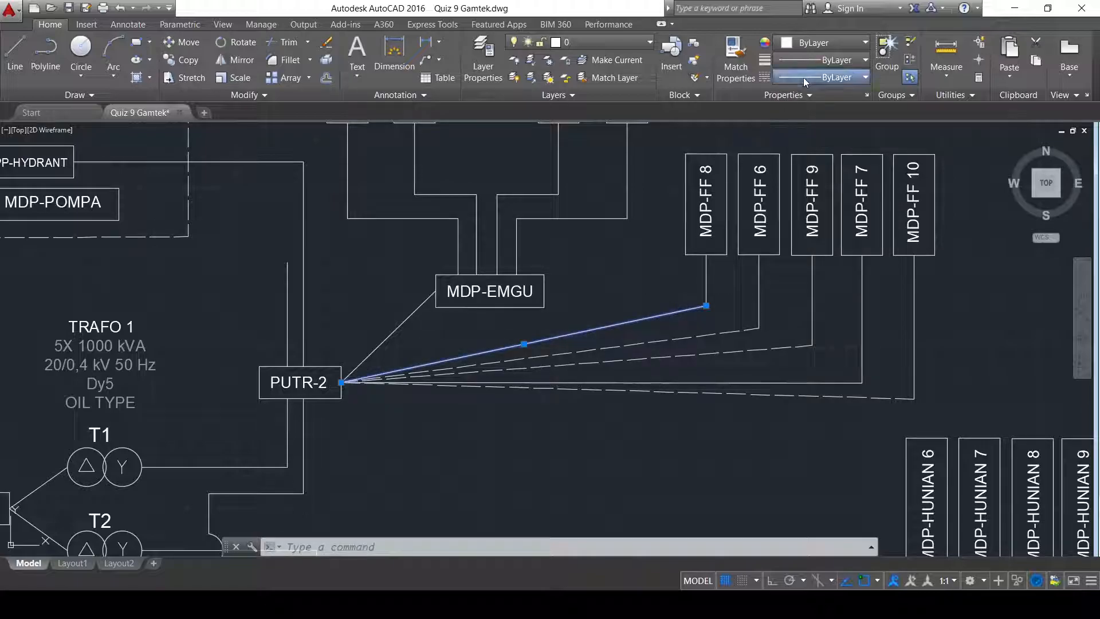
key("Escape")
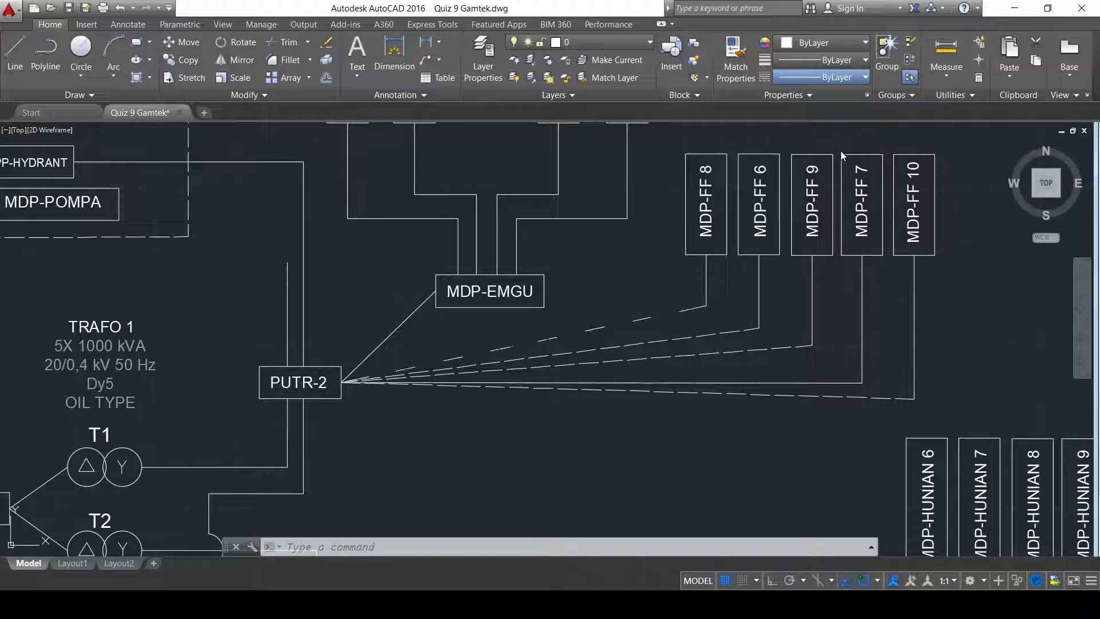
left_click(646, 320)
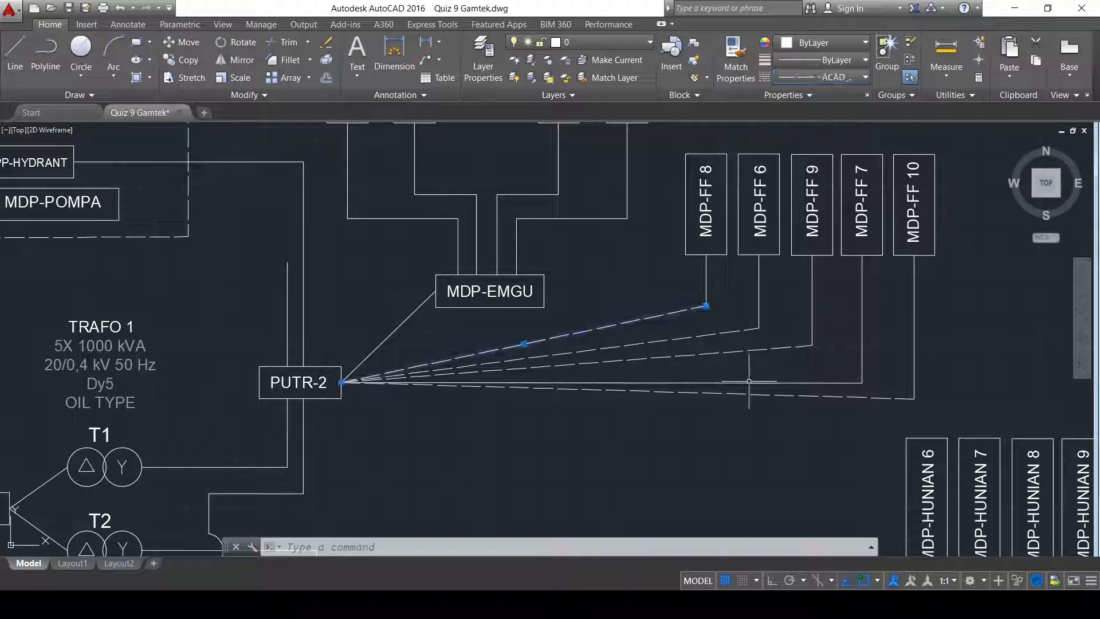
- Move the whole MDP-HUNIAN 6 to 10 group with its fan lines so the fan origin meets the lower PUTR-2 box's right side
middle_click_drag(645, 324, 622, 308)
scroll(657, 229, "down", 2)
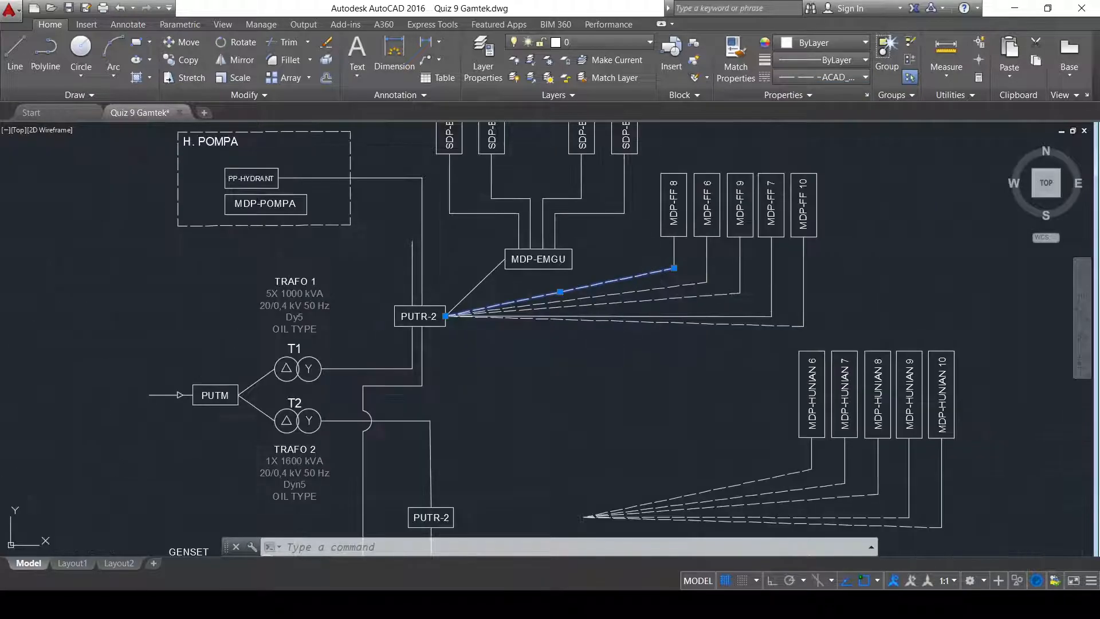
middle_click_drag(583, 371, 551, 277)
left_click(496, 241)
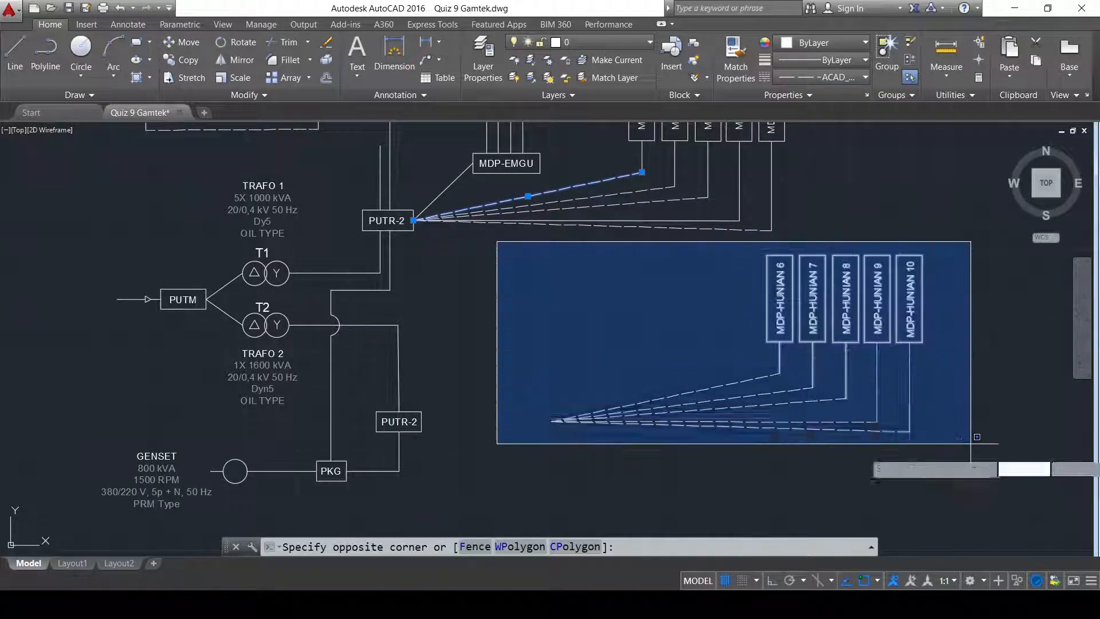
left_click(997, 496)
key("Escape")
left_click(947, 241)
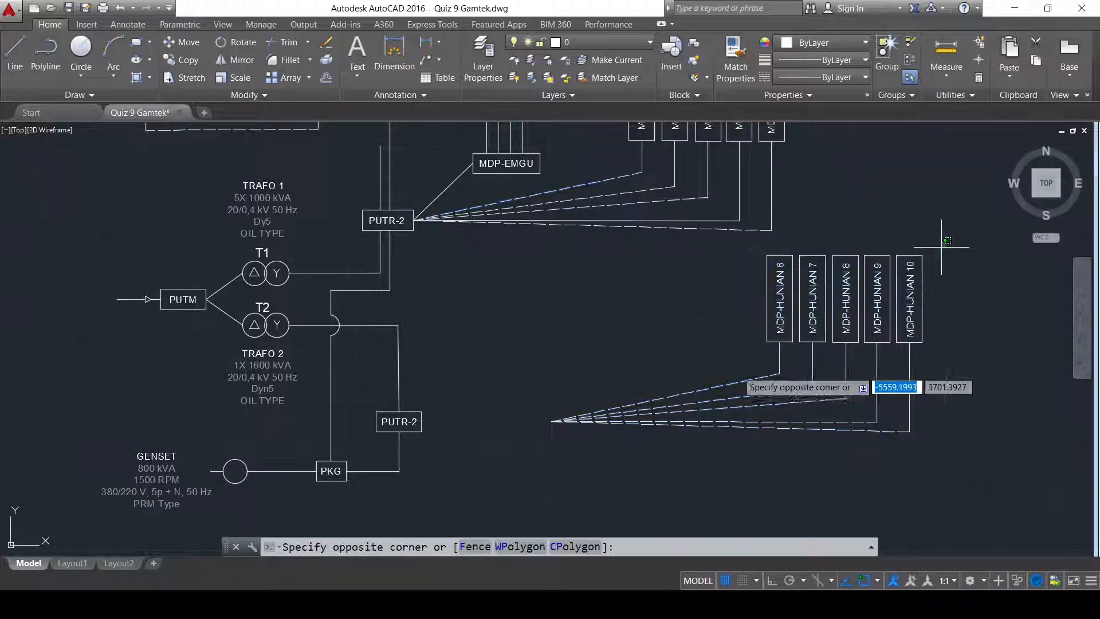
left_click(507, 499)
left_click(181, 42)
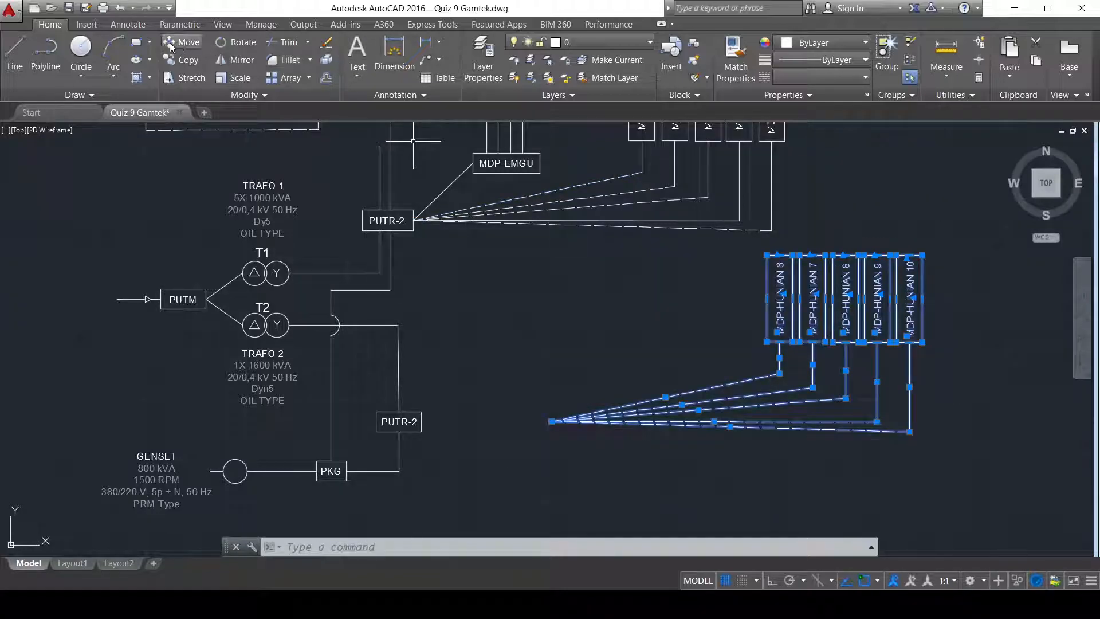
left_click(553, 421)
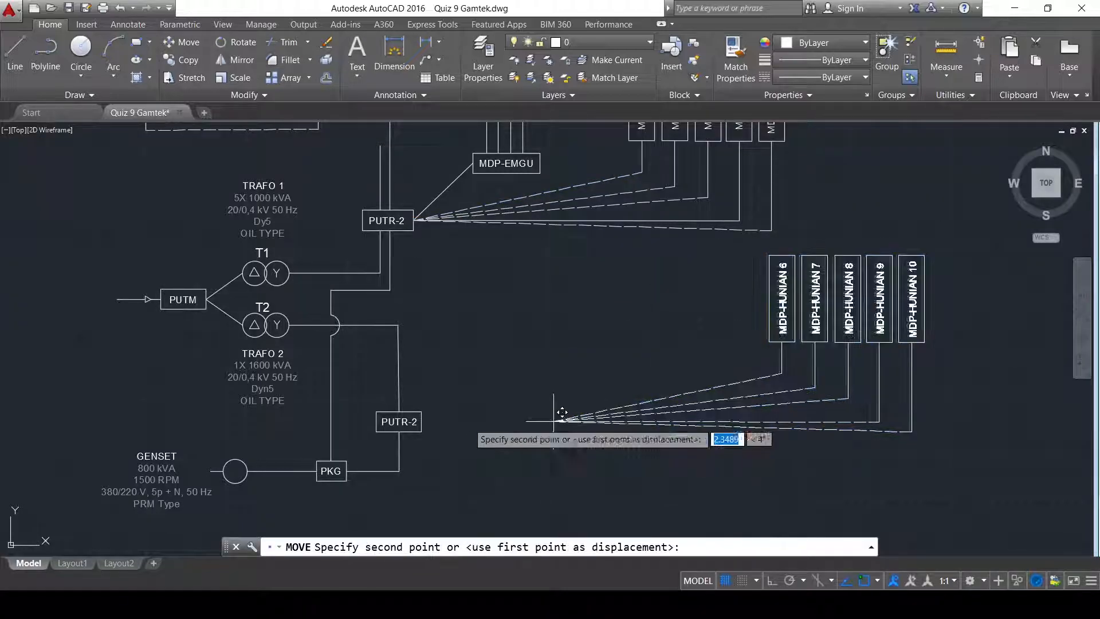
left_click(429, 414)
- Try to draw an arc bridging the gap in the vertical line where it crosses the horizontal T2 line
mouse_move(324, 307)
middle_mouse_down()
mouse_move(484, 287)
mouse_move(515, 255)
mouse_move(548, 176)
middle_mouse_up()
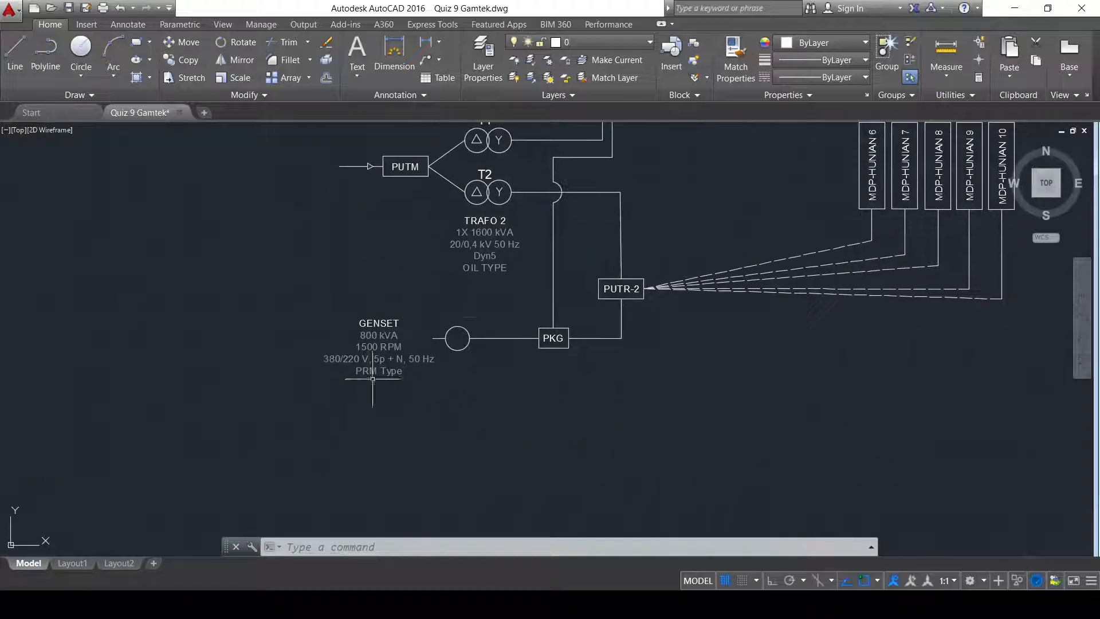
middle_click_drag(520, 268, 489, 335)
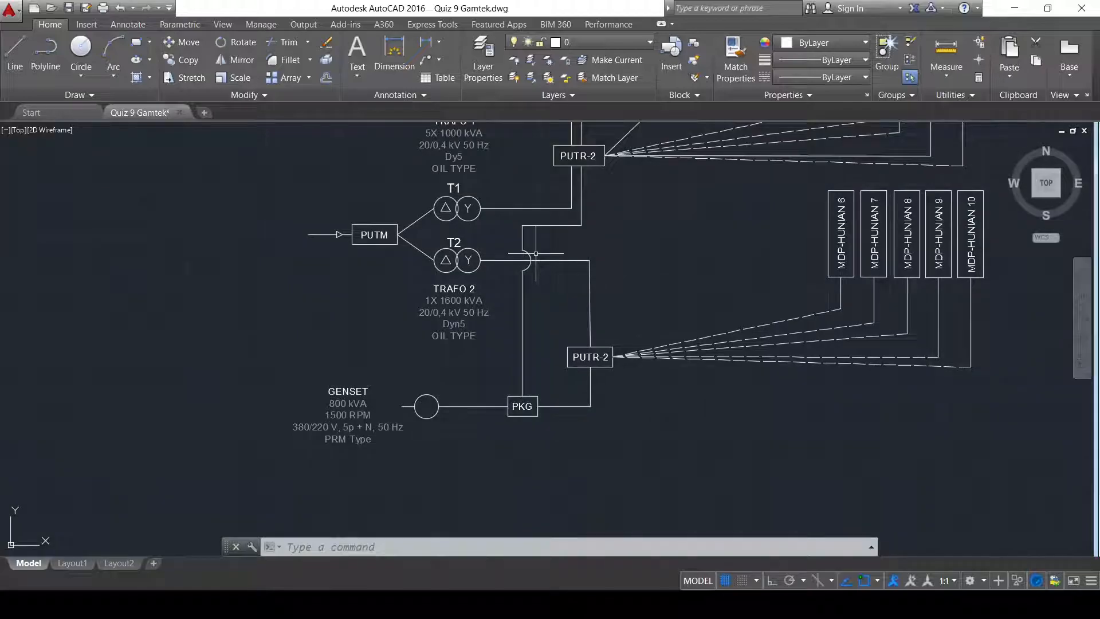
scroll(540, 226, "up", 10)
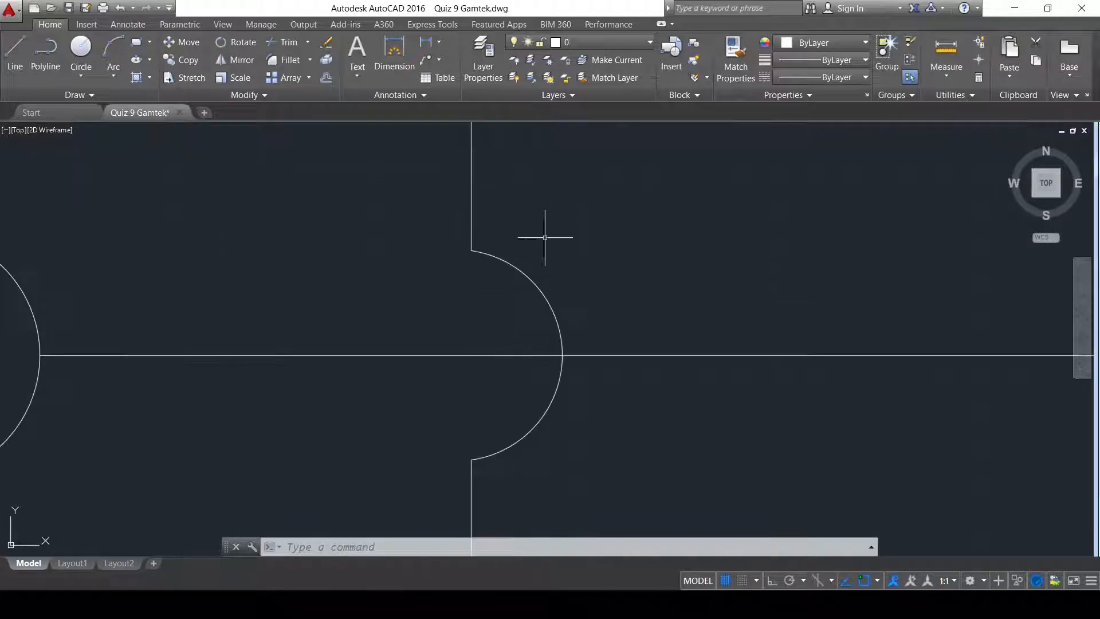
scroll(573, 331, "down", 2)
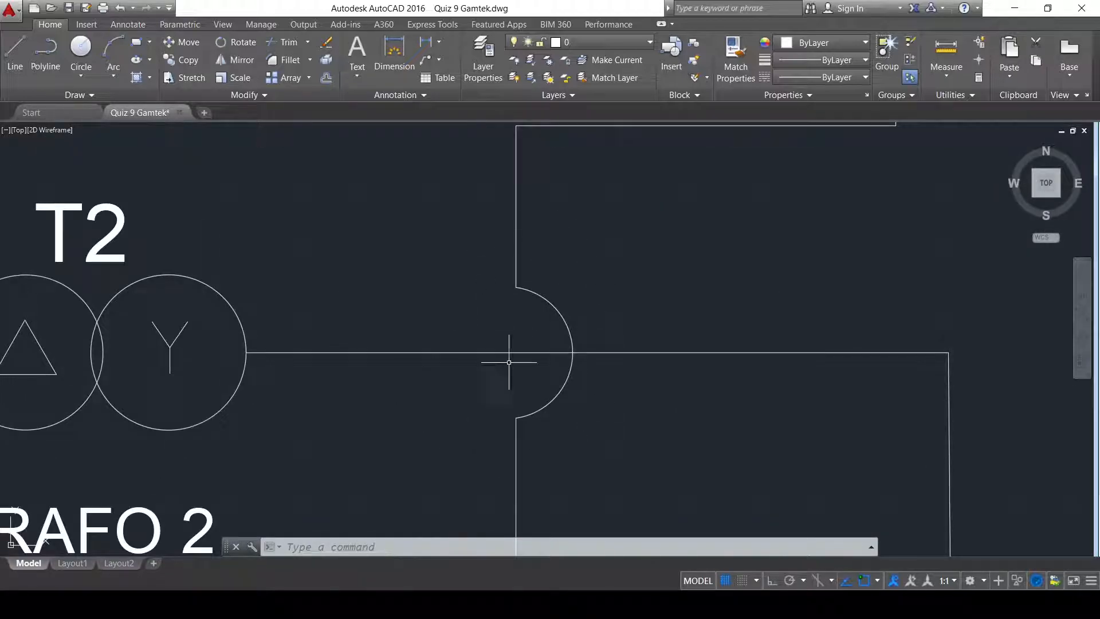
scroll(514, 441, "down", 2)
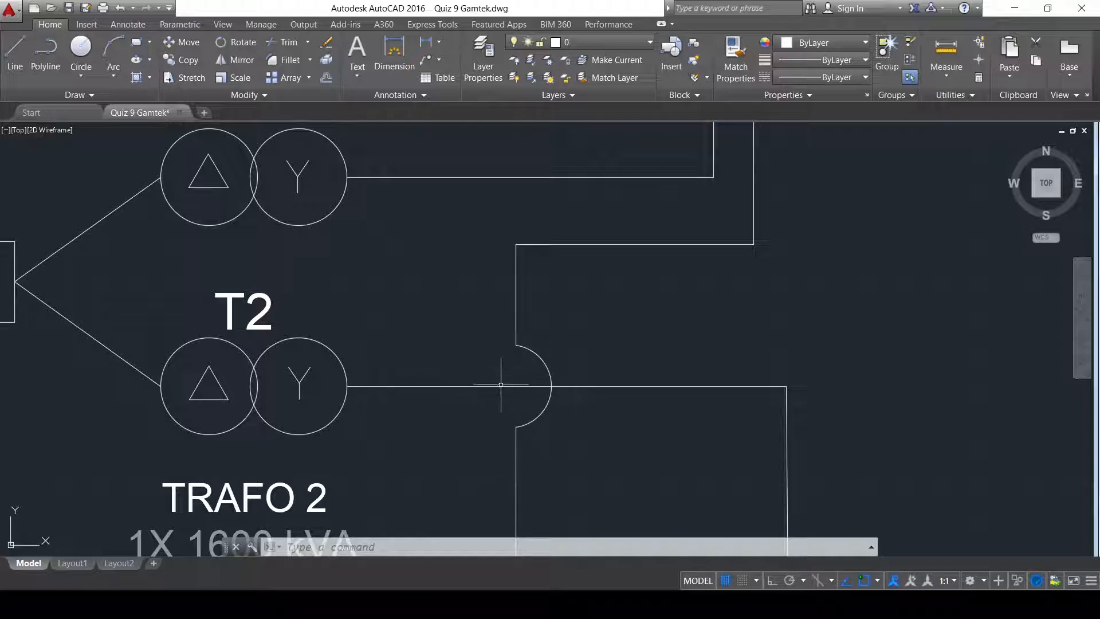
middle_click_drag(641, 375, 644, 362)
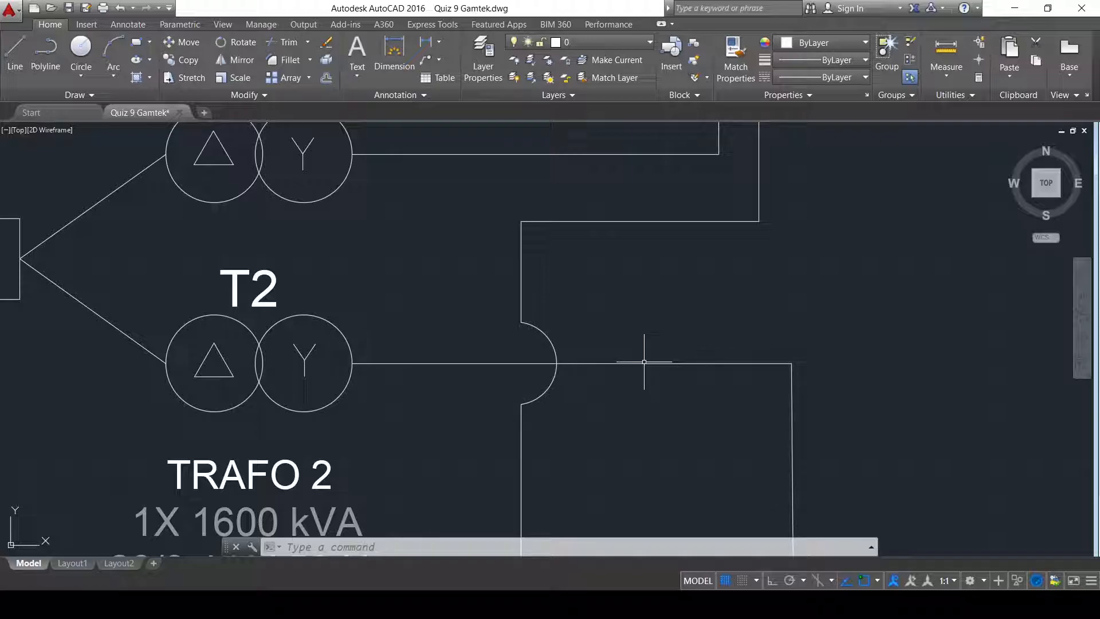
scroll(625, 367, "up", 2)
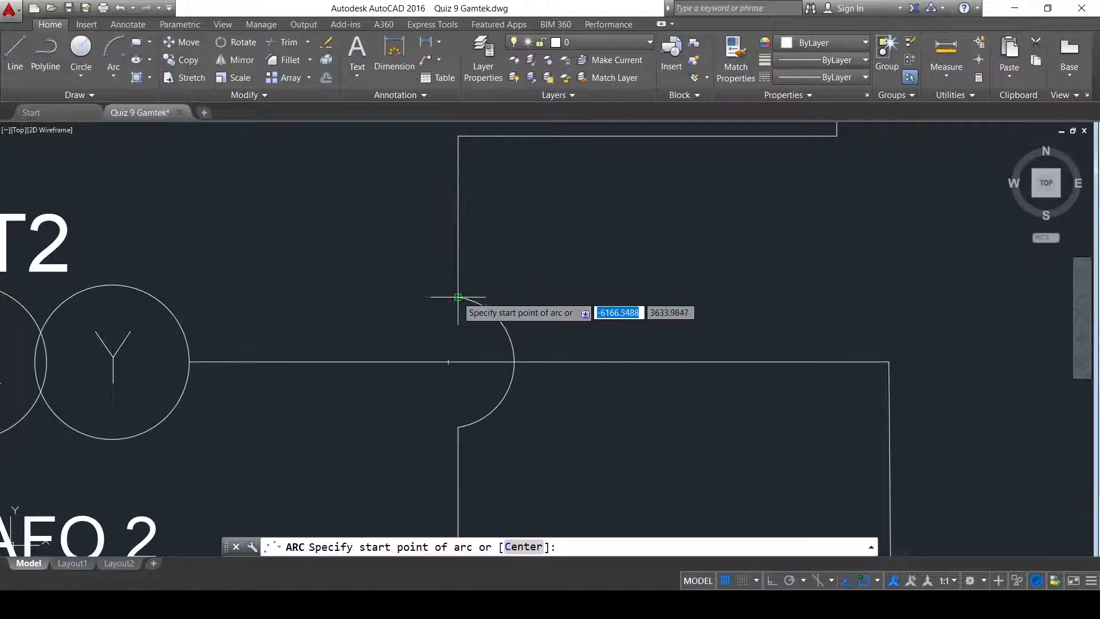
type("c")
key("Return")
left_click(459, 427)
left_click(458, 298)
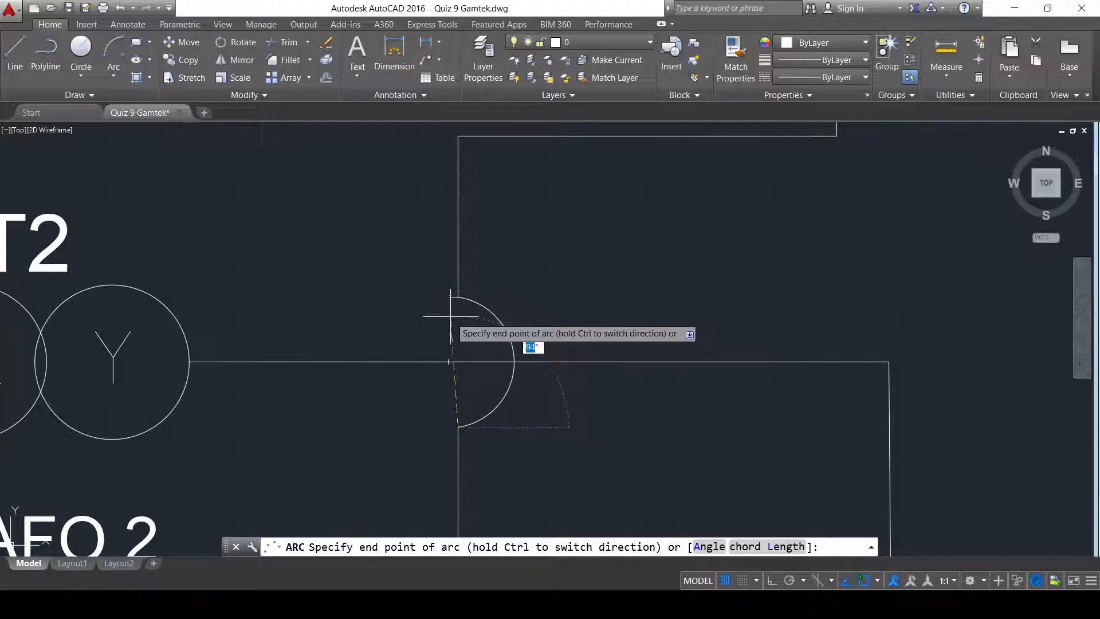
left_click(452, 315)
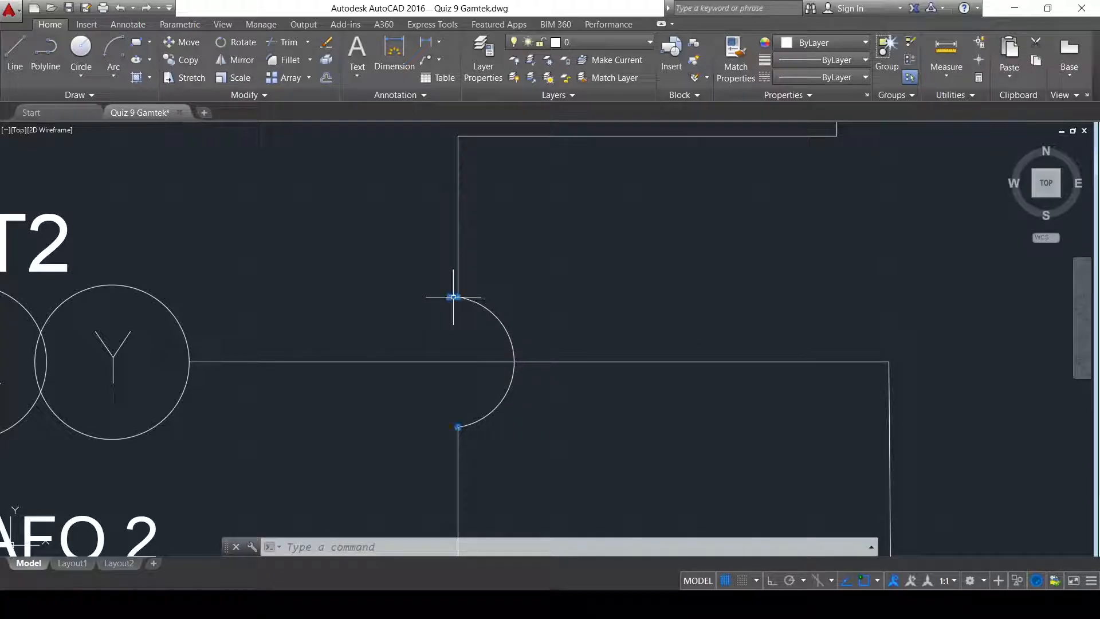
- Try to draw an included-angle arc from the lower end of the vertical line's gap, centred on the gap's upper end
scroll(457, 336, "up", 2)
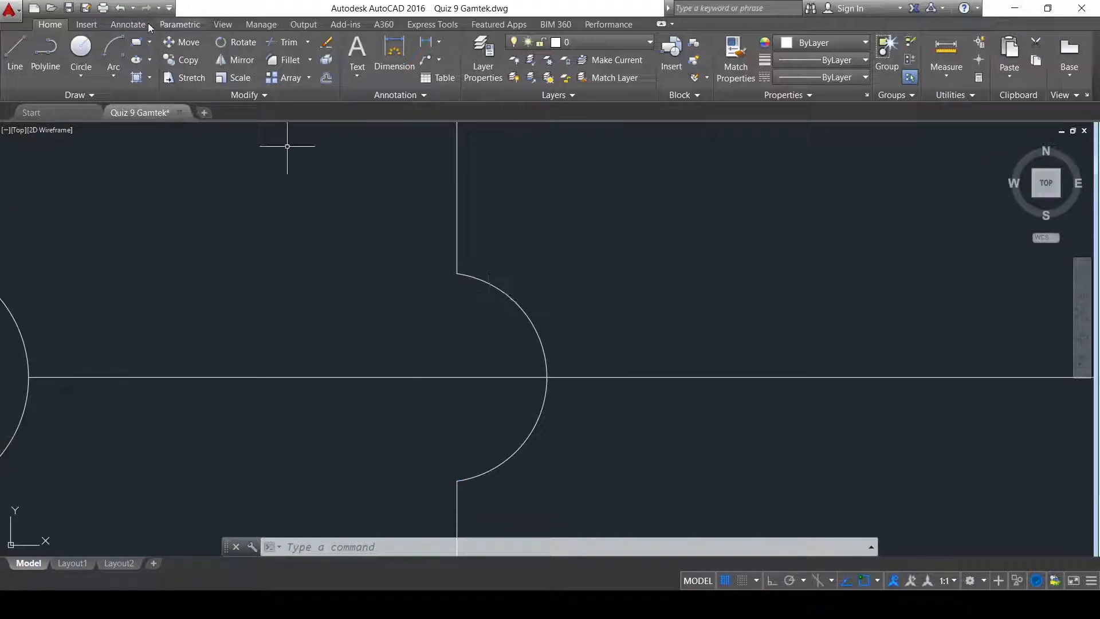
left_click(114, 53)
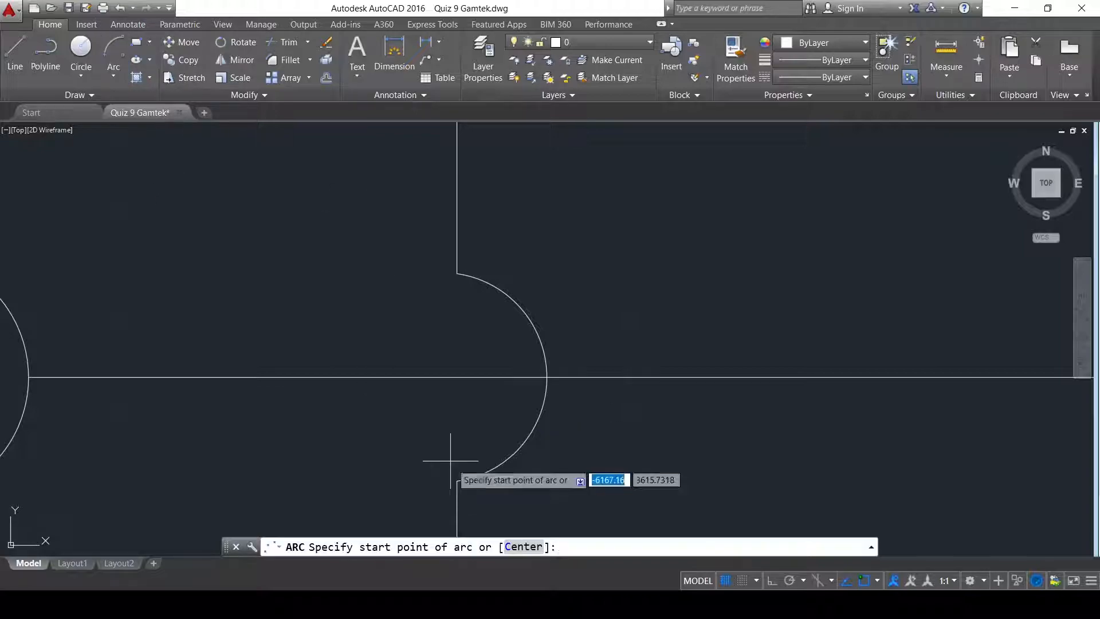
left_click(457, 483)
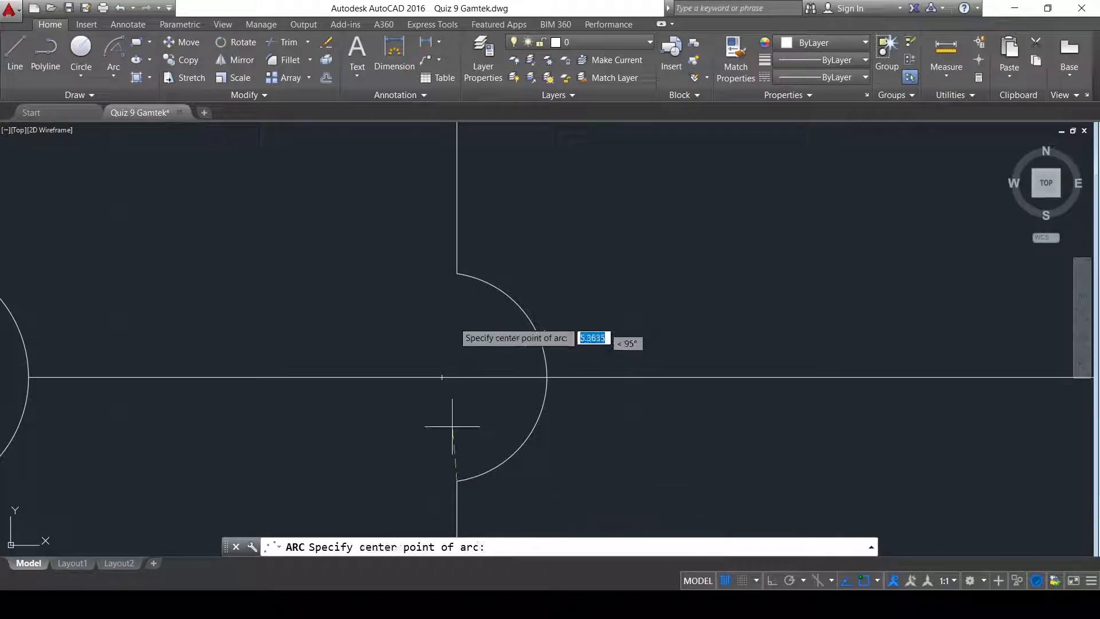
left_click(457, 273)
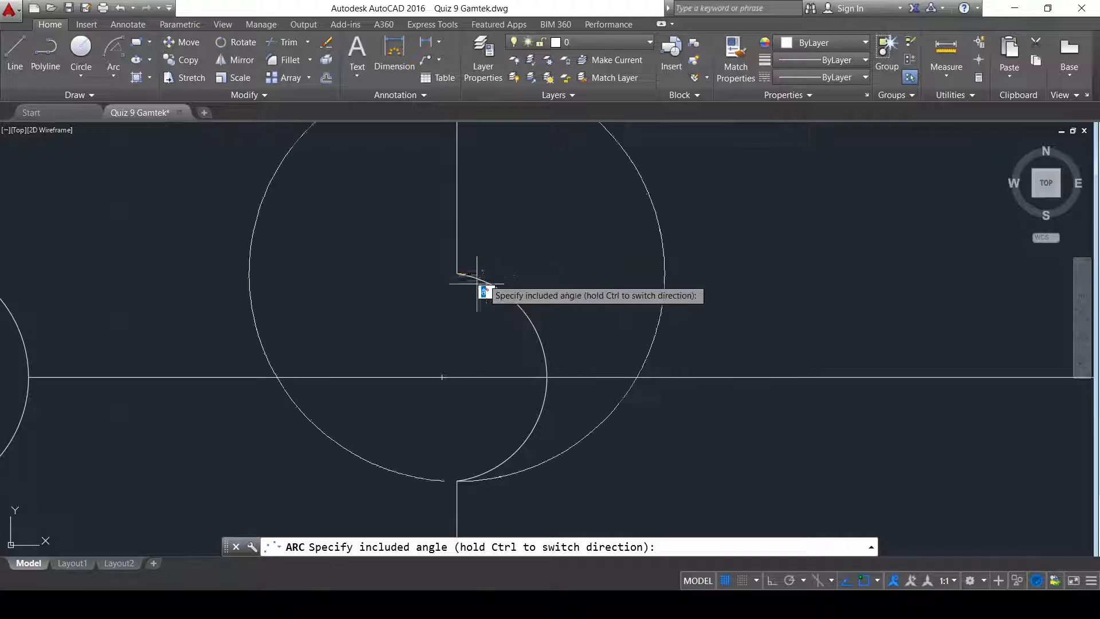
scroll(313, 267, "down", 4)
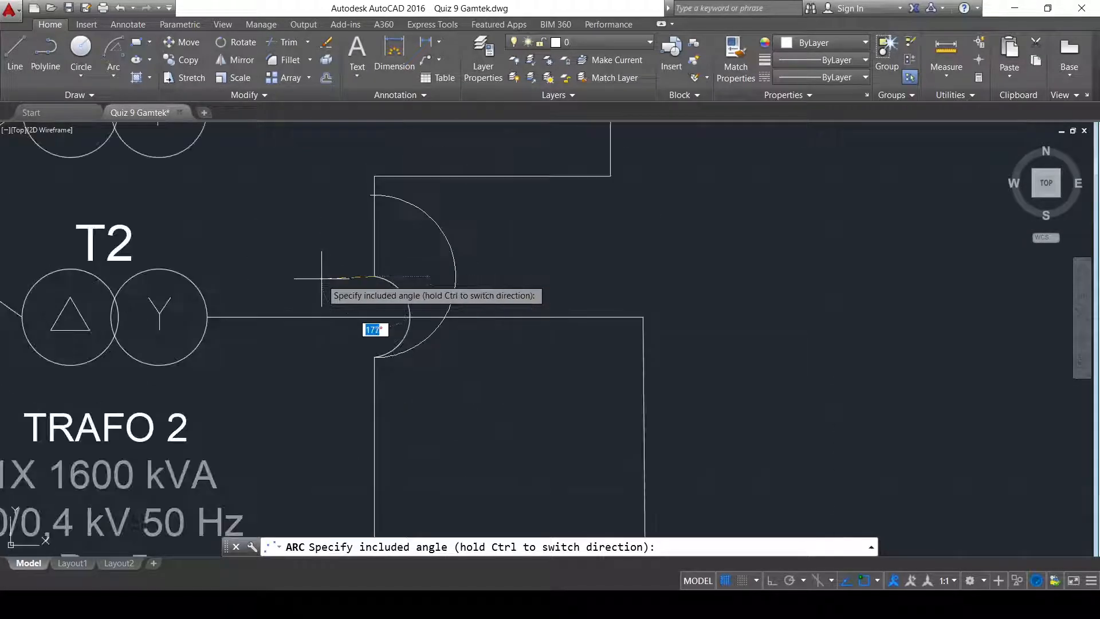
left_click(370, 295)
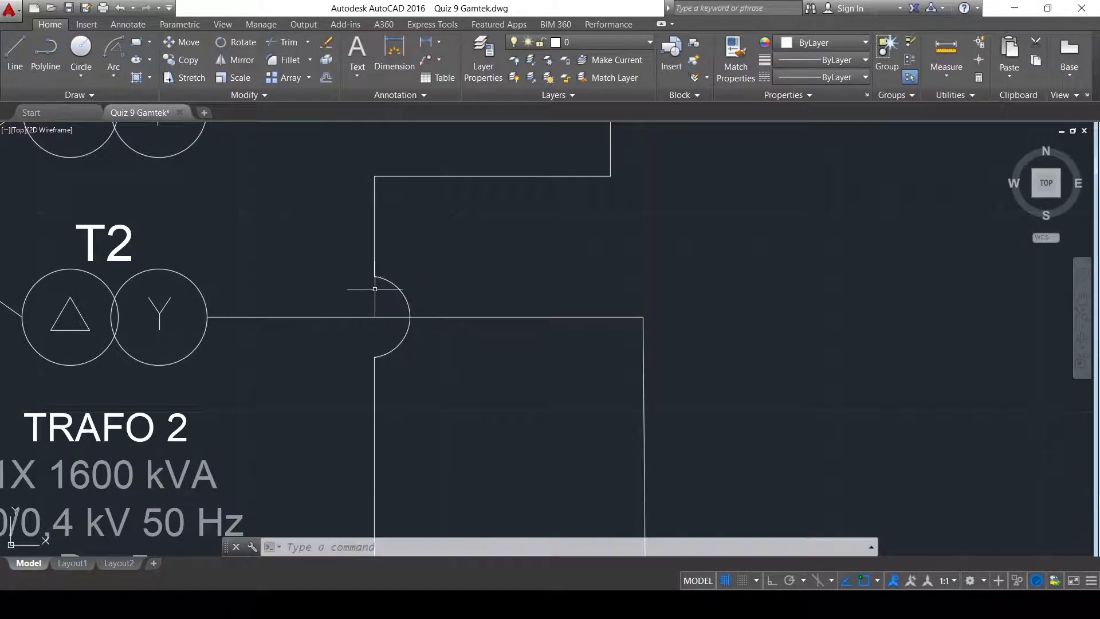
scroll(373, 294, "up", 2)
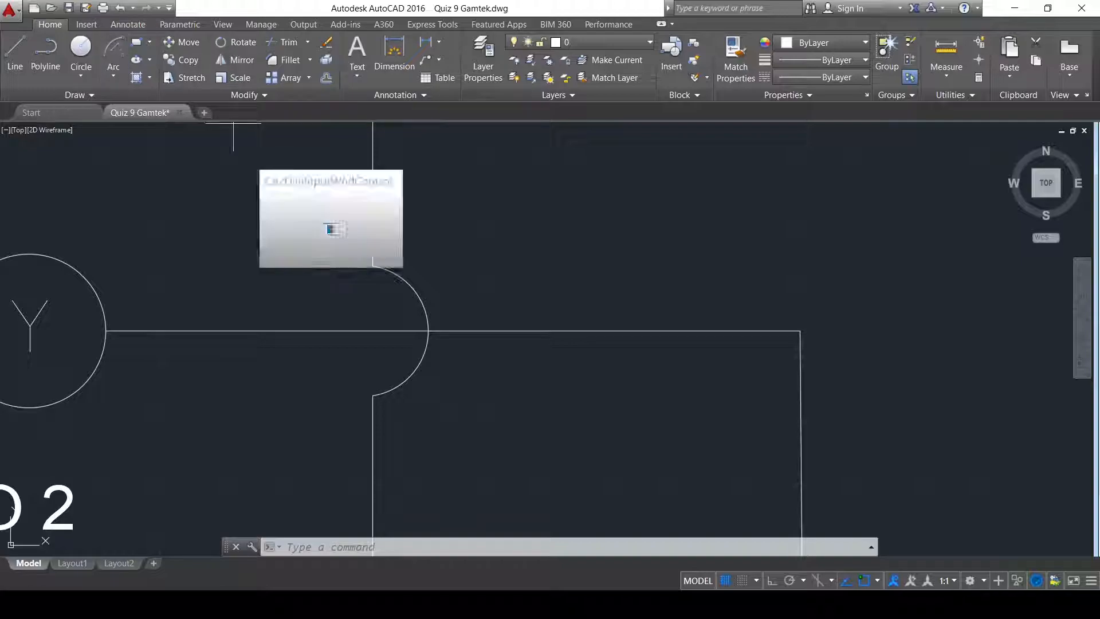
- Draw a three-point arc from the gap's upper end through its lower end, extending slightly past the vertical line
left_click(122, 75)
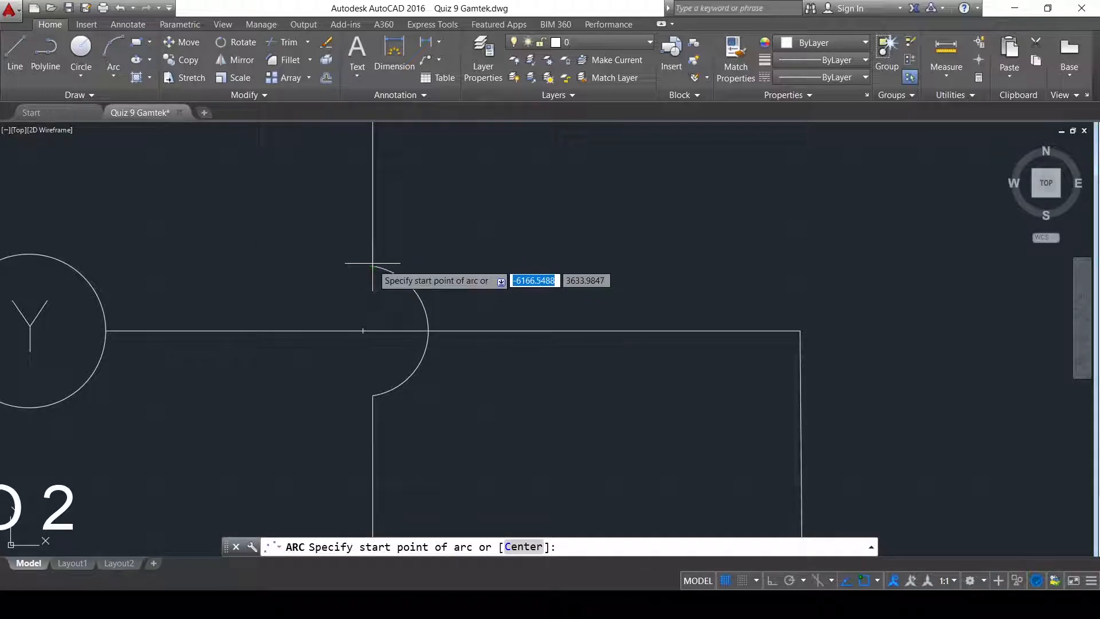
left_click(372, 266)
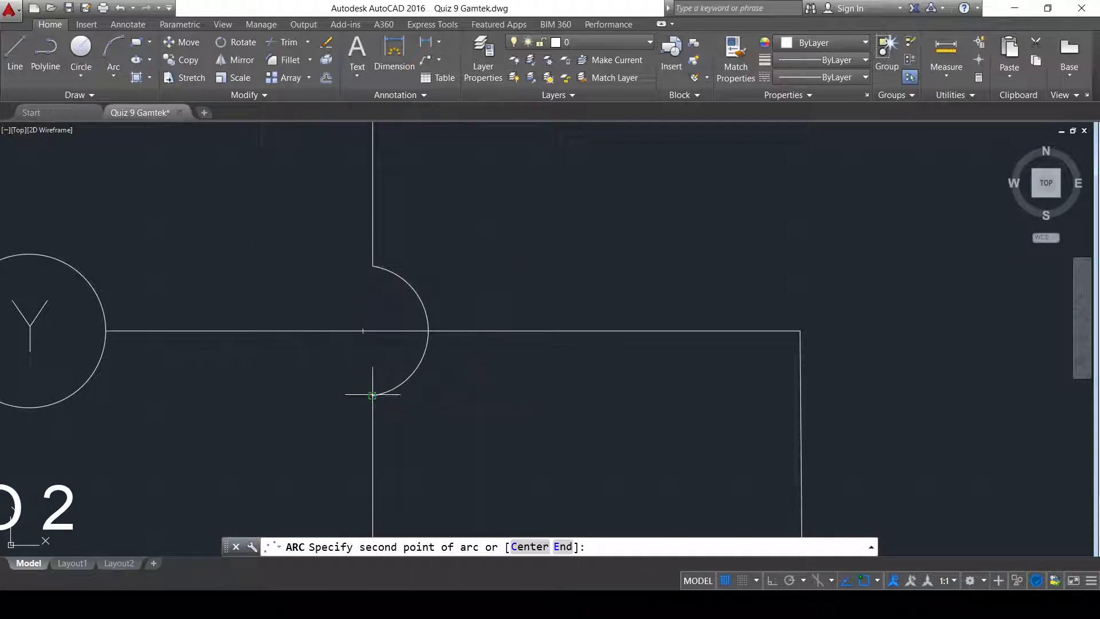
left_click(372, 396)
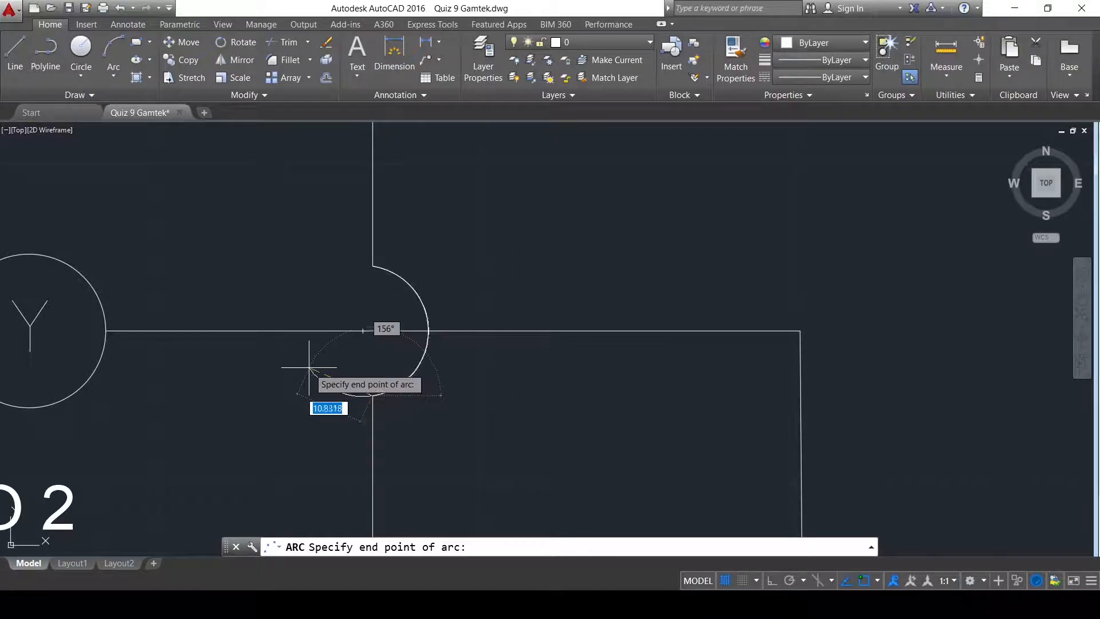
left_click(316, 369)
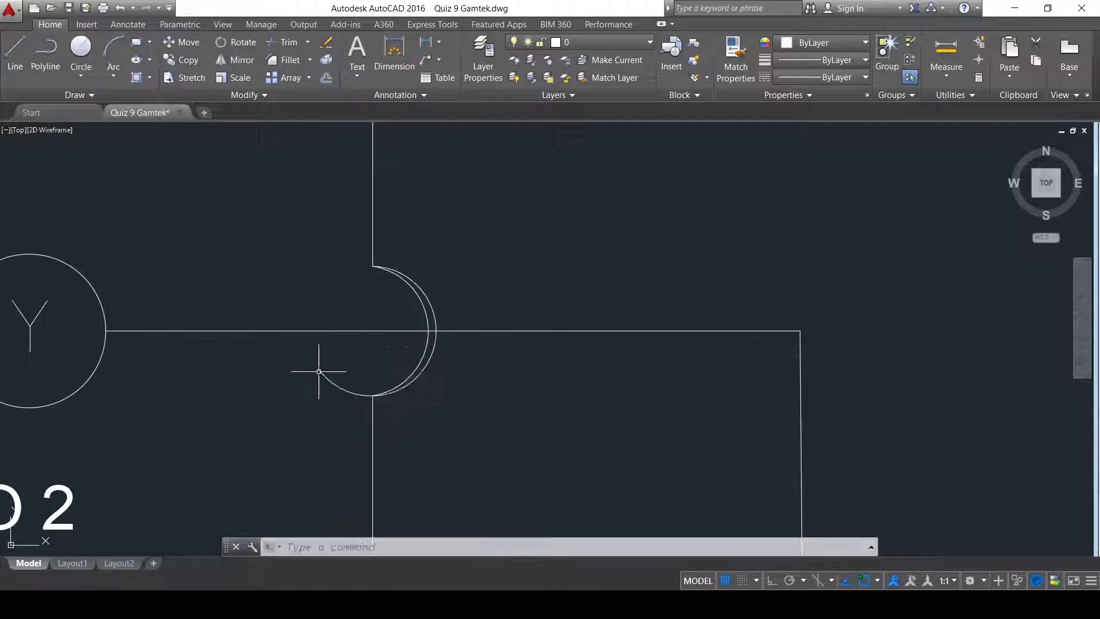
- Trim the new arc's excess beyond the lower vertical line and delete the older inner arc at the crossing
scroll(396, 391, "up", 2)
left_click(356, 413)
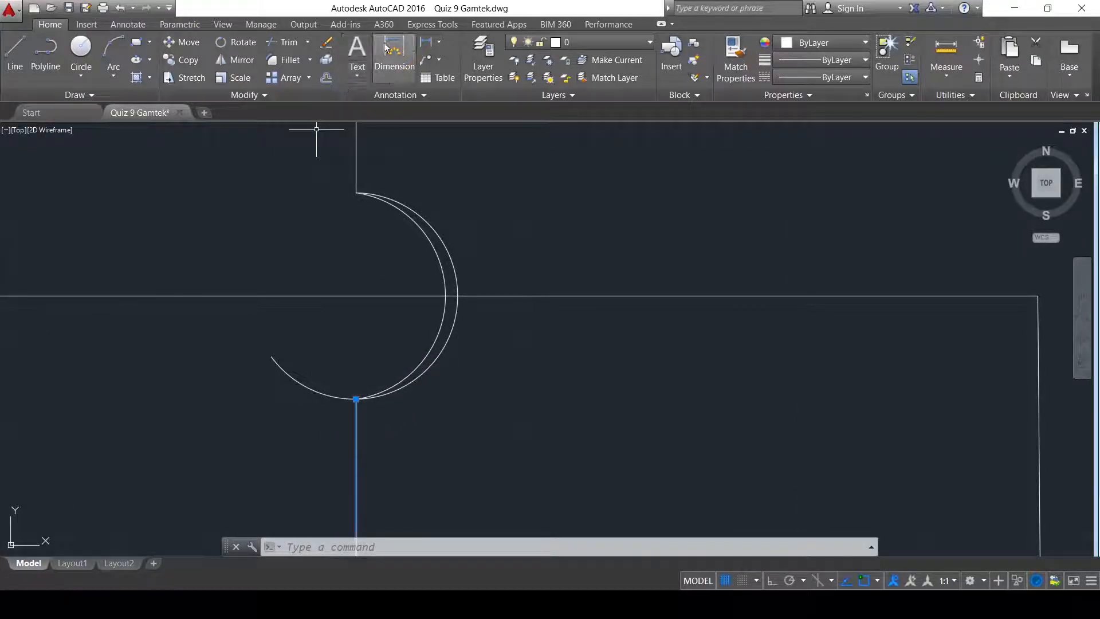
left_click(290, 42)
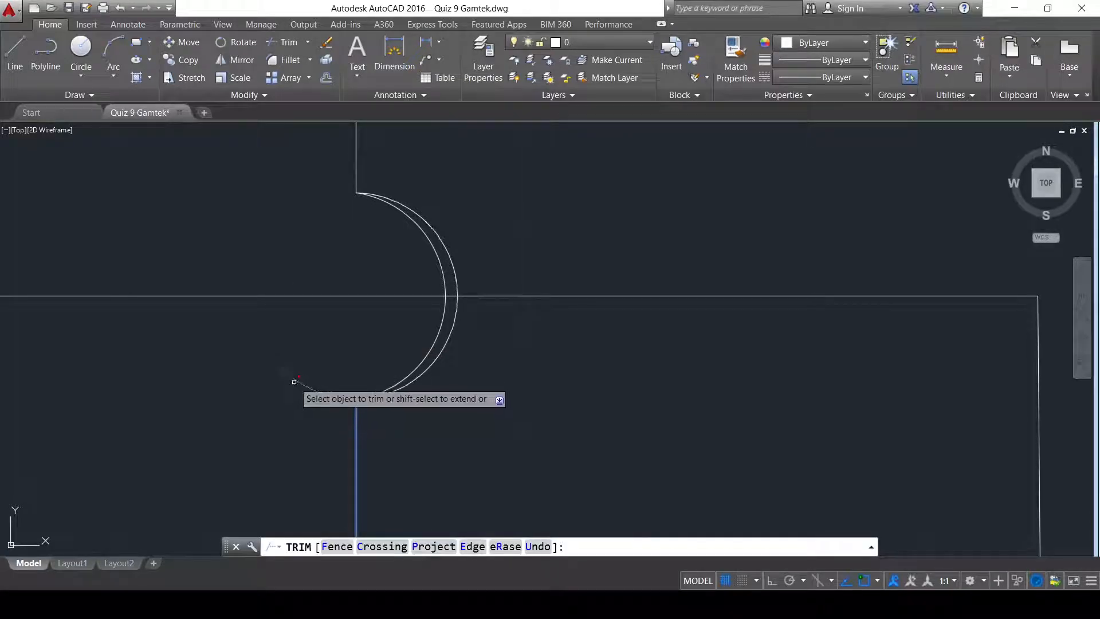
key("Escape")
left_click(442, 319)
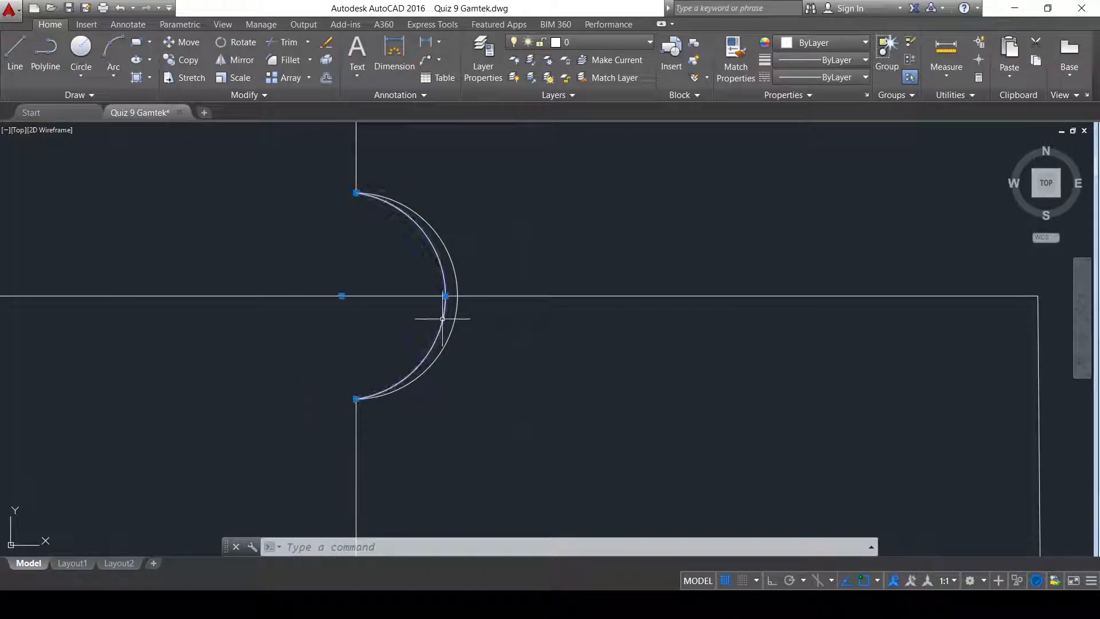
key("Delete")
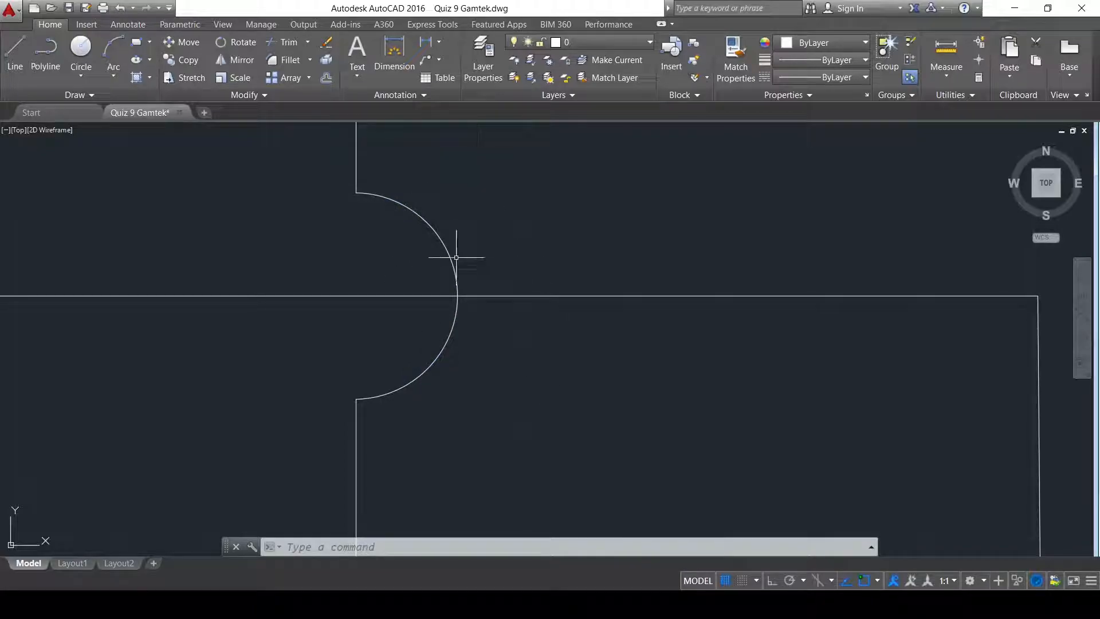
- Look over the whole diagram, from the transformers and arc crossing to the distribution panel groups
scroll(532, 263, "down", 5)
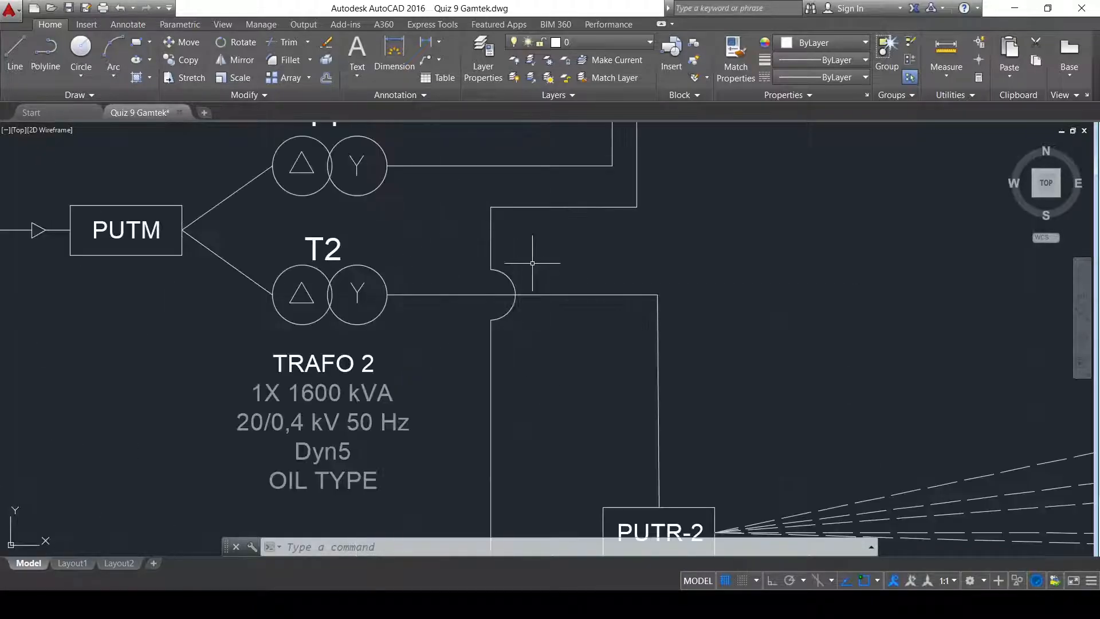
scroll(541, 265, "down", 3)
mouse_move(560, 361)
middle_mouse_down()
mouse_move(388, 315)
mouse_move(463, 314)
mouse_move(499, 449)
mouse_move(475, 554)
mouse_move(526, 324)
mouse_move(529, 357)
middle_mouse_up()
scroll(507, 278, "up", 2)
middle_click_drag(497, 287, 391, 388)
scroll(393, 386, "down", 2)
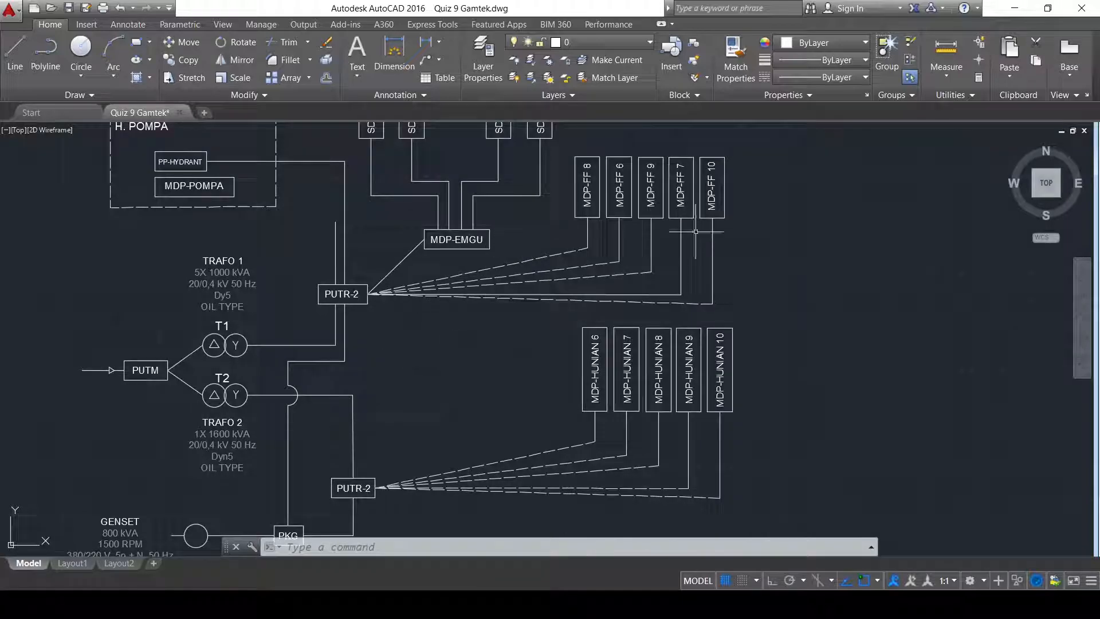
mouse_move(227, 345)
middle_mouse_down()
mouse_move(405, 221)
mouse_move(403, 386)
middle_mouse_up()
scroll(328, 292, "up", 2)
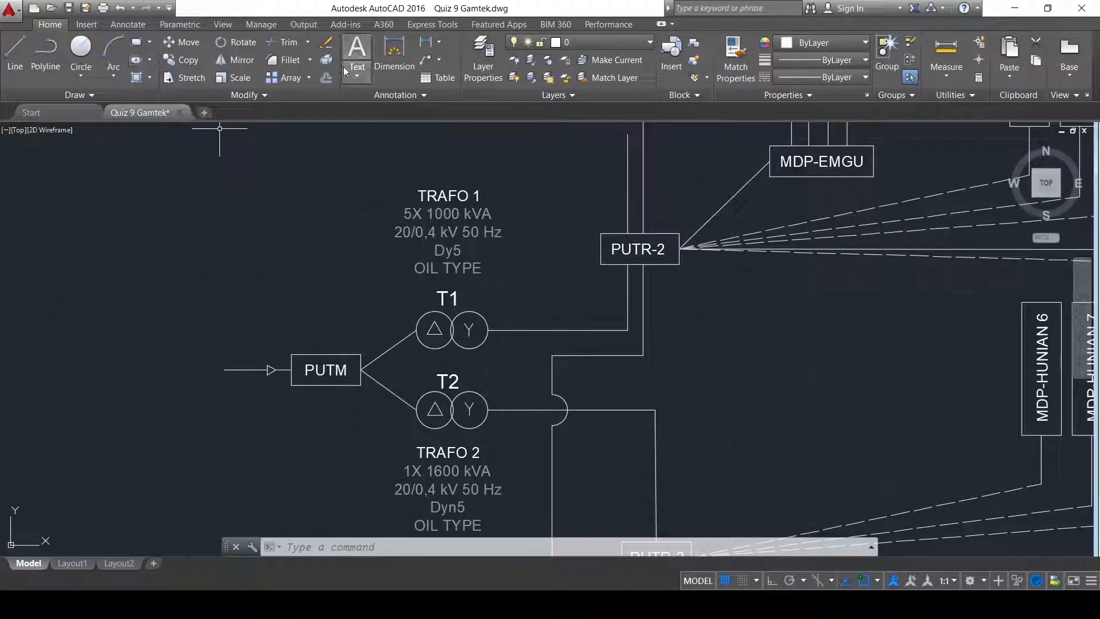
scroll(260, 369, "down", 4)
mouse_move(330, 291)
middle_mouse_down()
mouse_move(332, 266)
mouse_move(350, 345)
middle_mouse_up()
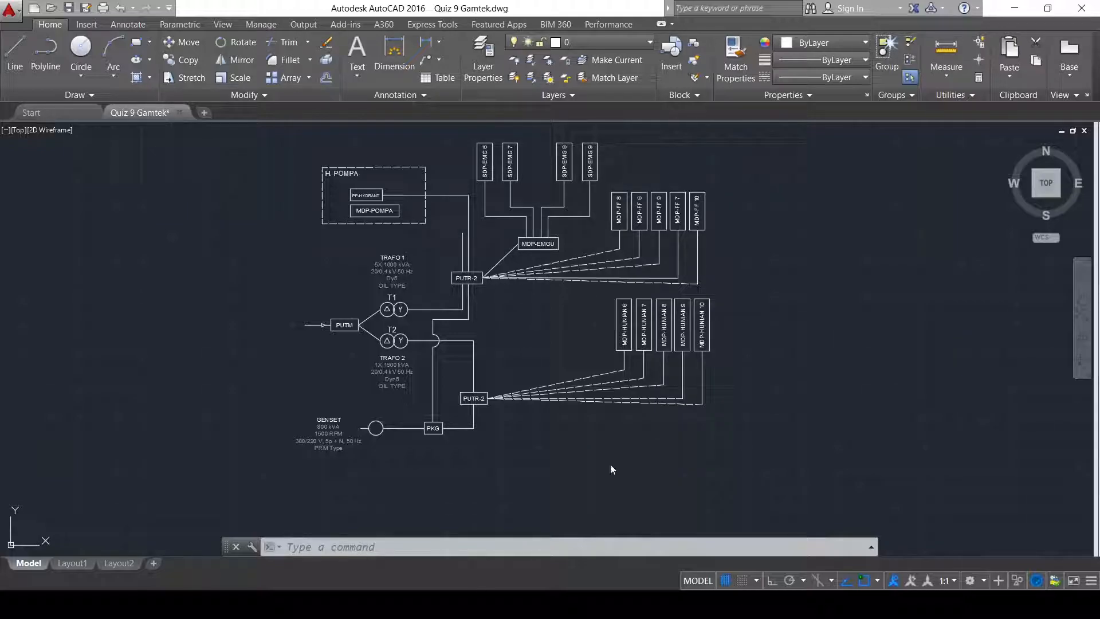
- Draw a rectangle enclosing the transformers, genset, PKG, PUTR-2 and MDP-EMGU boxes, and give it the dashed ACAD linetype
left_click(136, 46)
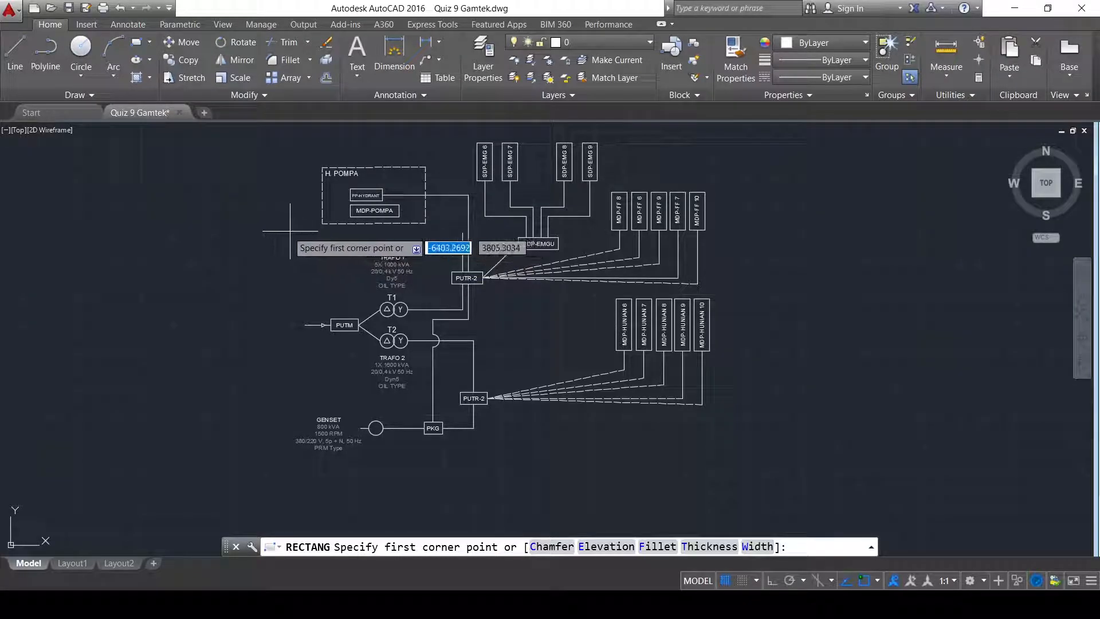
left_click(289, 231)
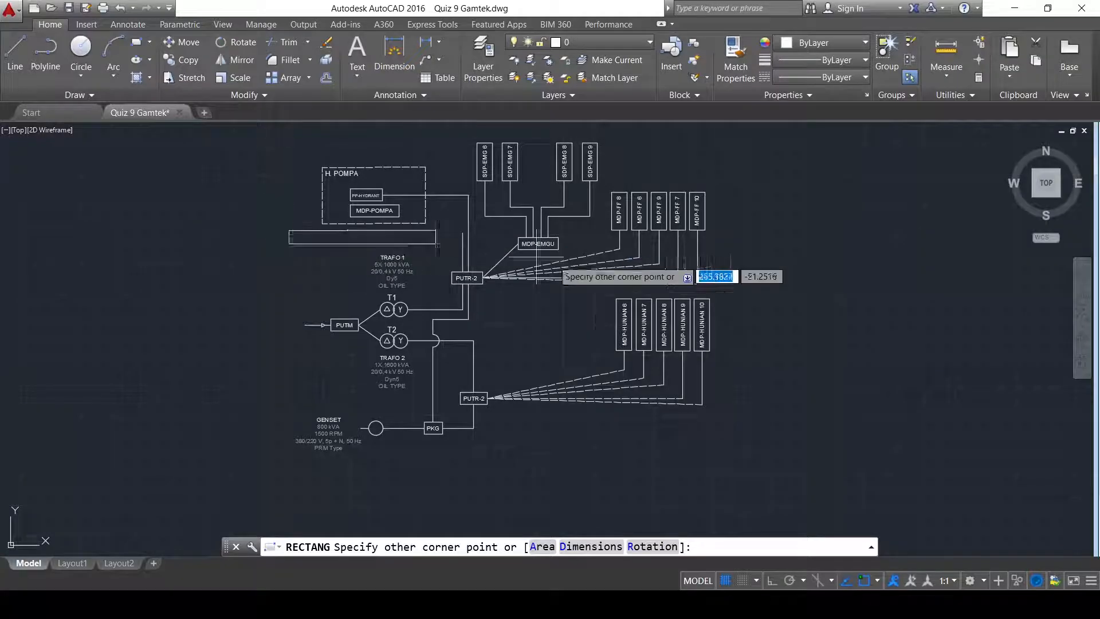
left_click(565, 460)
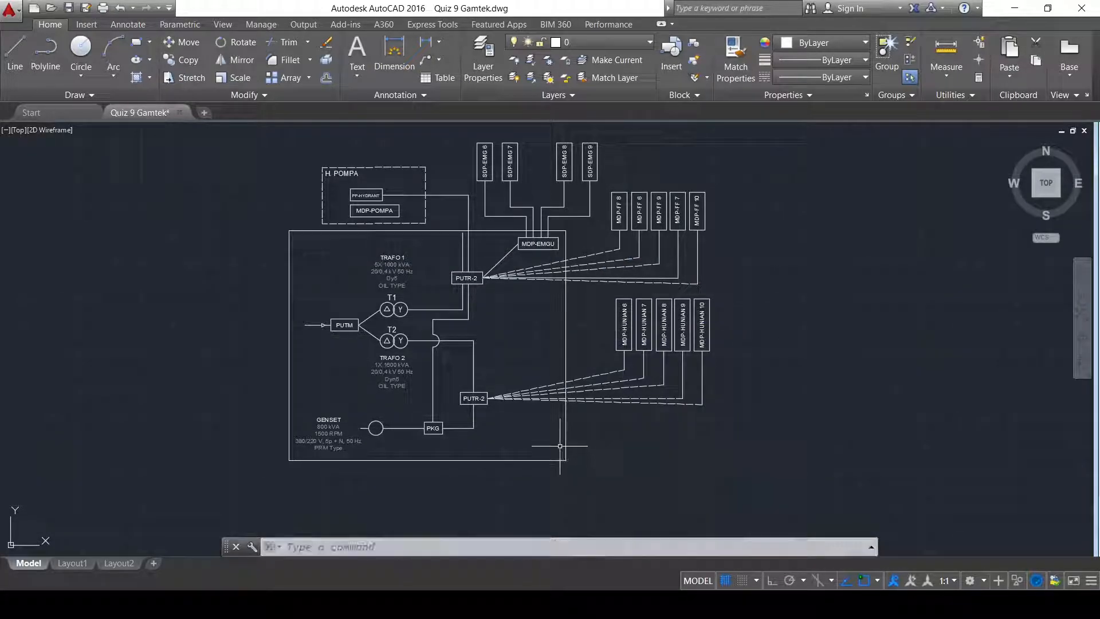
left_click(565, 444)
left_click(814, 73)
left_click(817, 133)
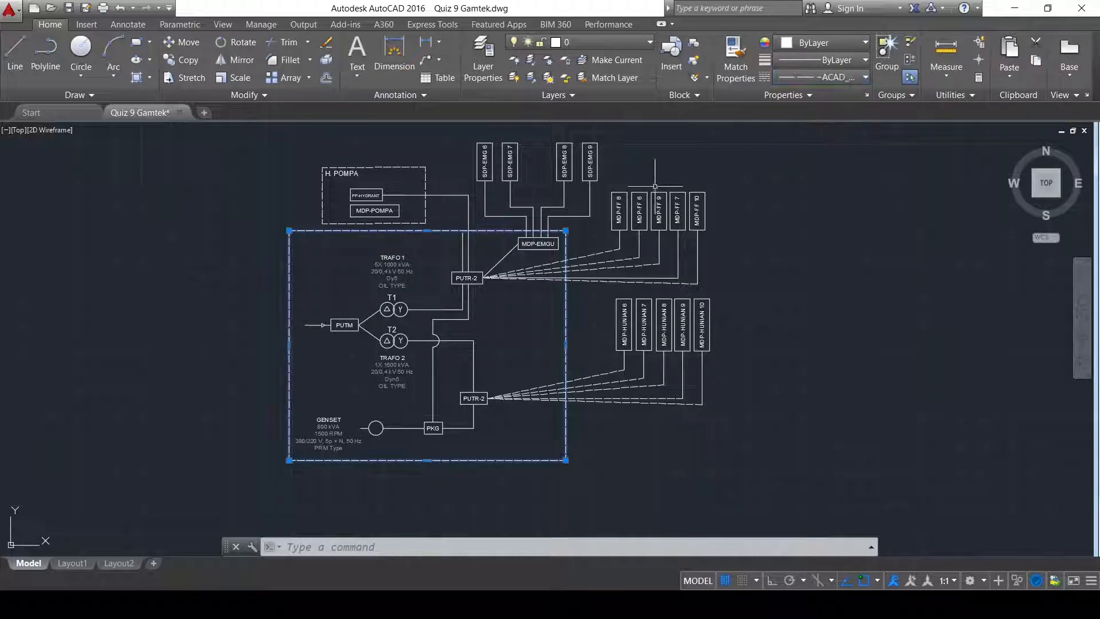
scroll(281, 295, "up", 4)
middle_click_drag(370, 187, 392, 347)
key("Escape")
- Copy the H. POMPA label into the upper-left corner of the large dashed rectangle around the transformers
left_click(475, 155)
left_click(471, 150)
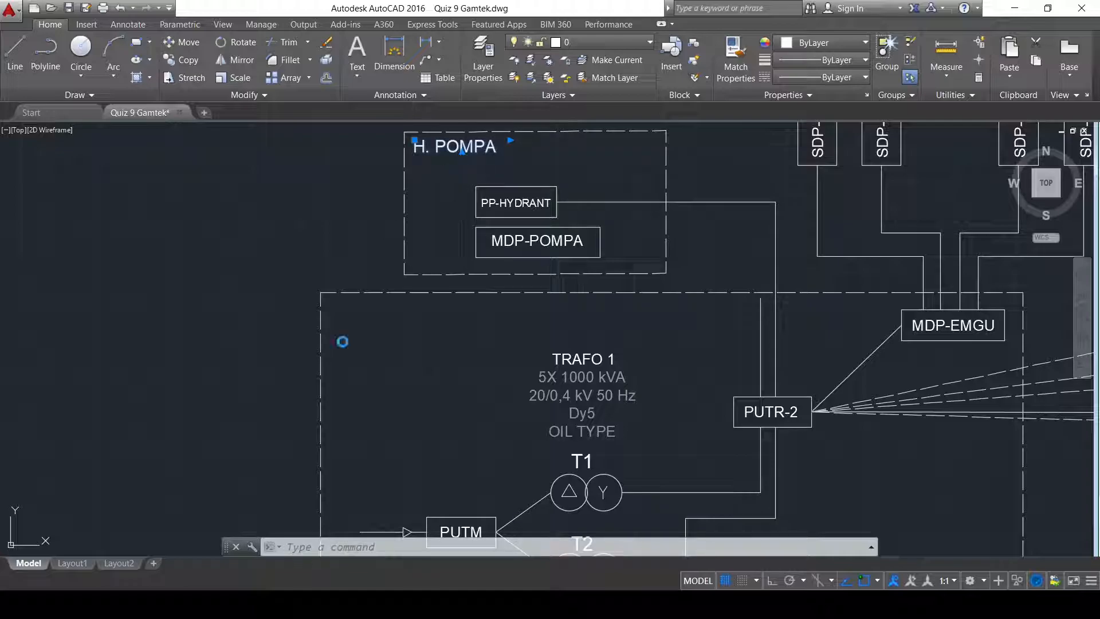
key("ctrl+c")
key("ctrl+v")
left_click(333, 318)
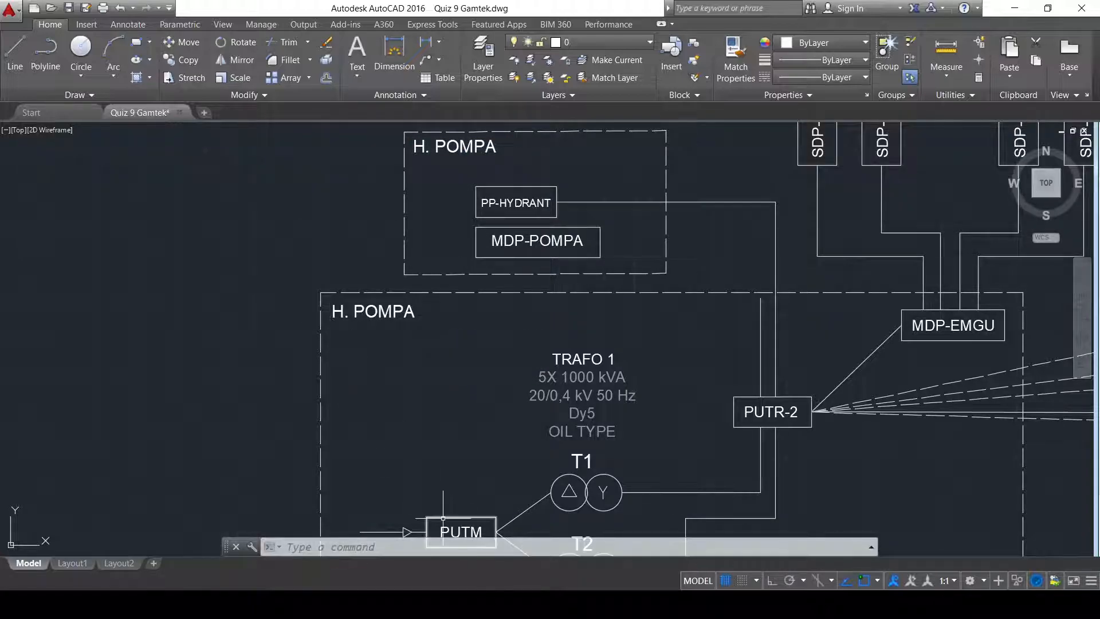
- Change the copied label to POWER HOUSE and widen its text frame so it fits on one line
left_click(381, 314)
double_click(377, 316)
type("POWER")
key("Return")
type("HOUSE")
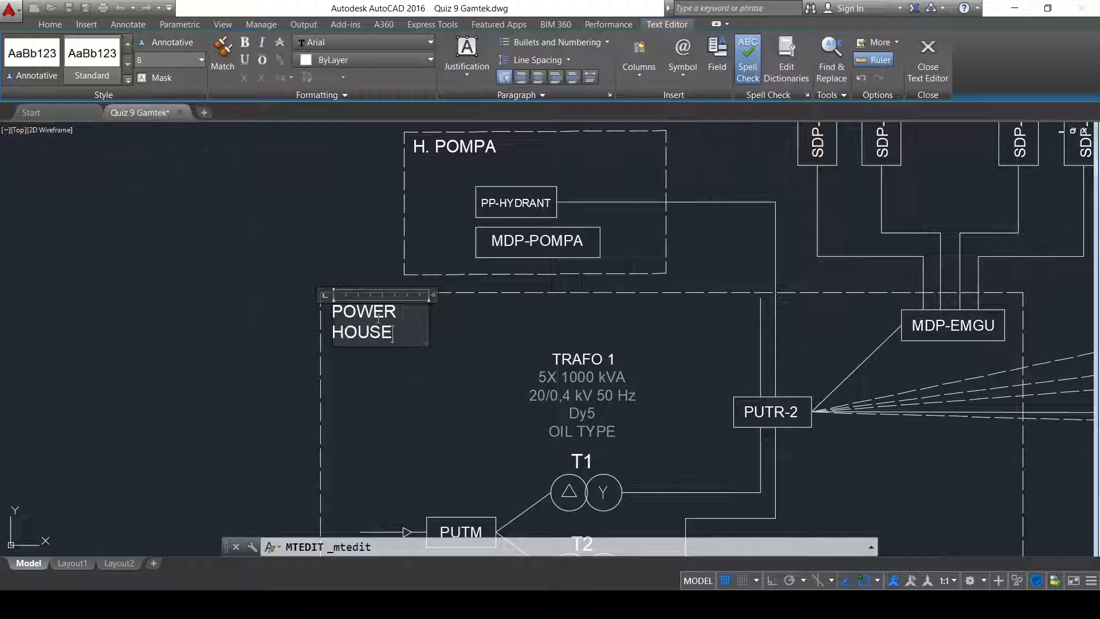
left_click_drag(434, 296, 477, 296)
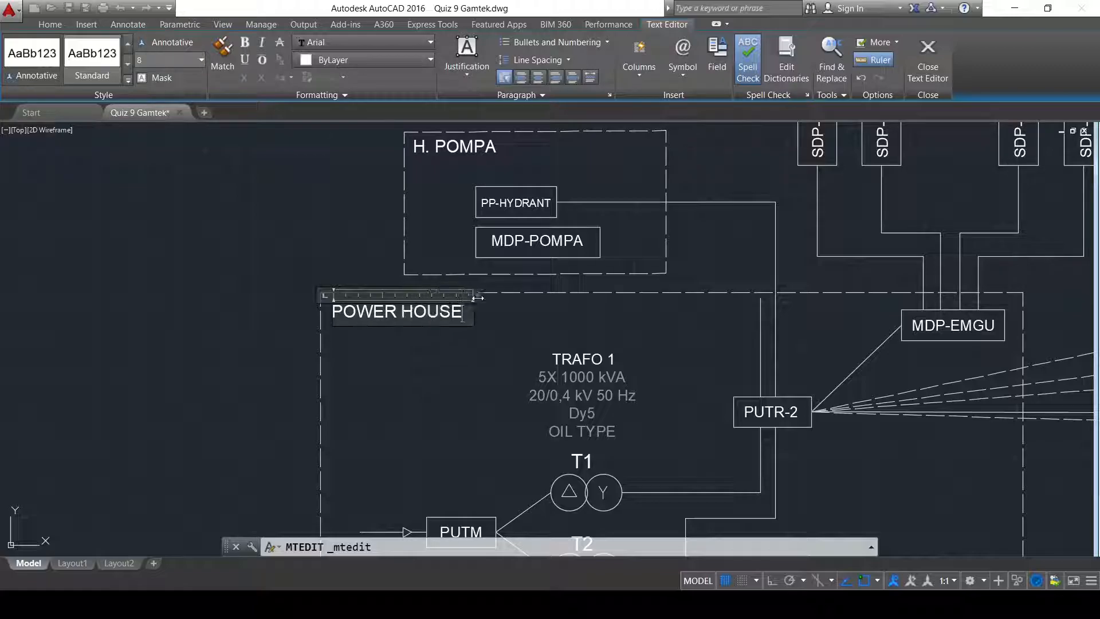
left_click(371, 238)
- Draw a rectangle enclosing the MDP-FF and MDP-HUNIAN panel groups
scroll(524, 239, "down", 2)
mouse_move(684, 235)
middle_mouse_down()
mouse_move(363, 363)
mouse_move(355, 172)
middle_mouse_up()
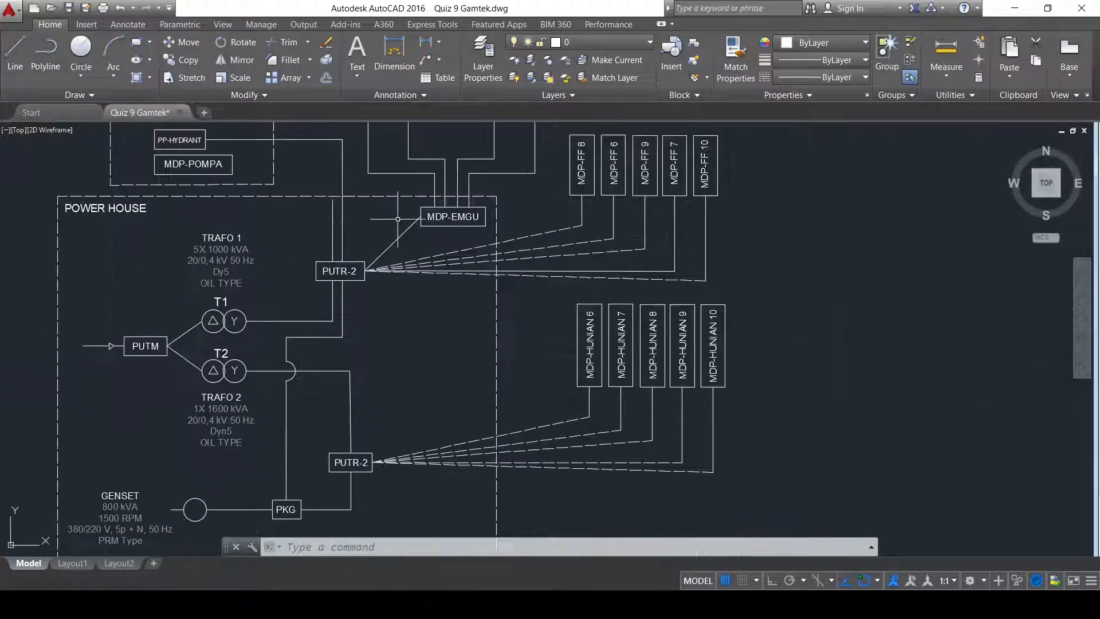
scroll(484, 401, "down", 2)
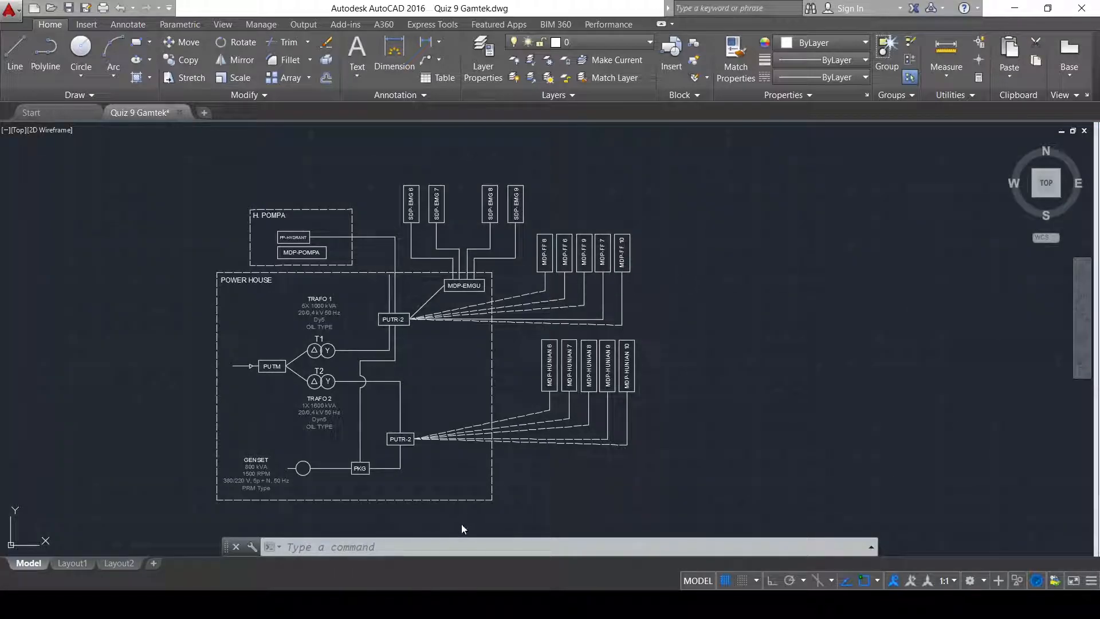
left_click(138, 46)
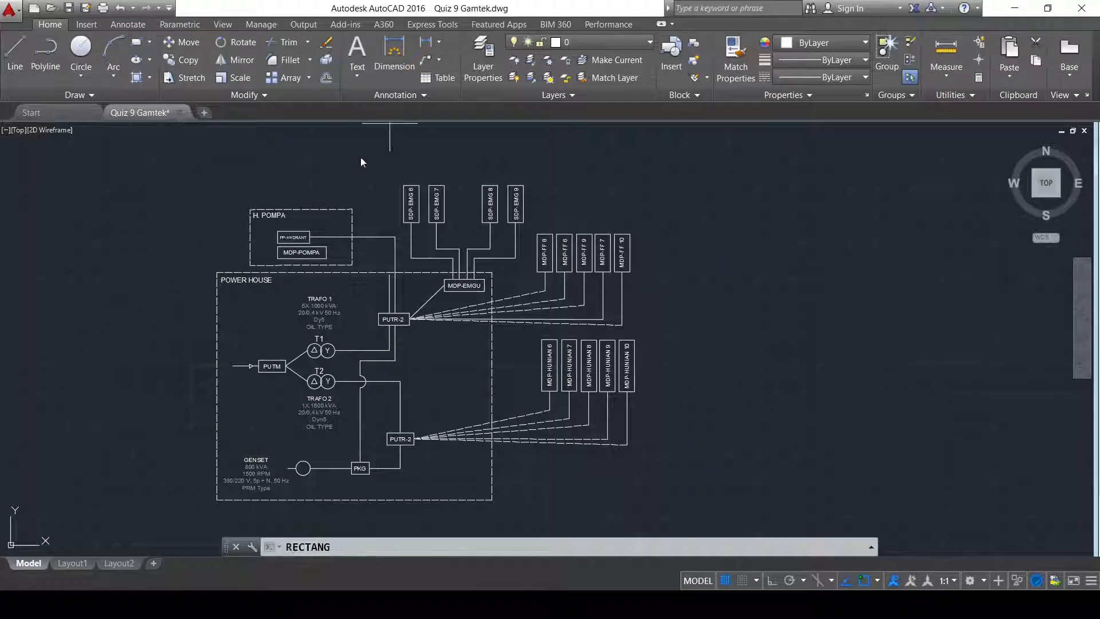
left_click(531, 224)
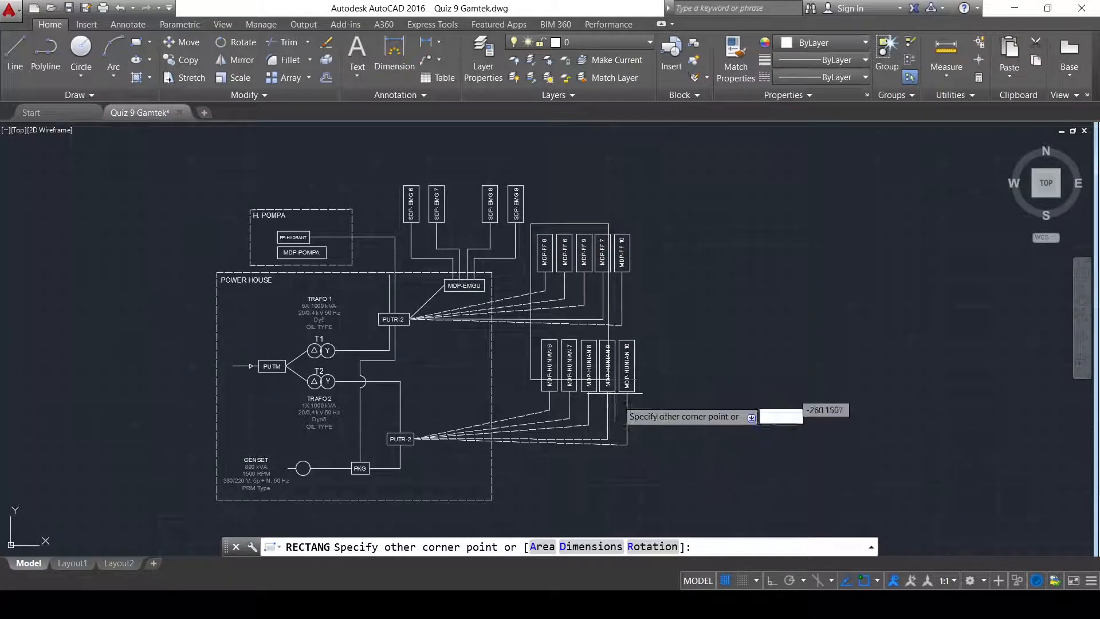
left_click(644, 461)
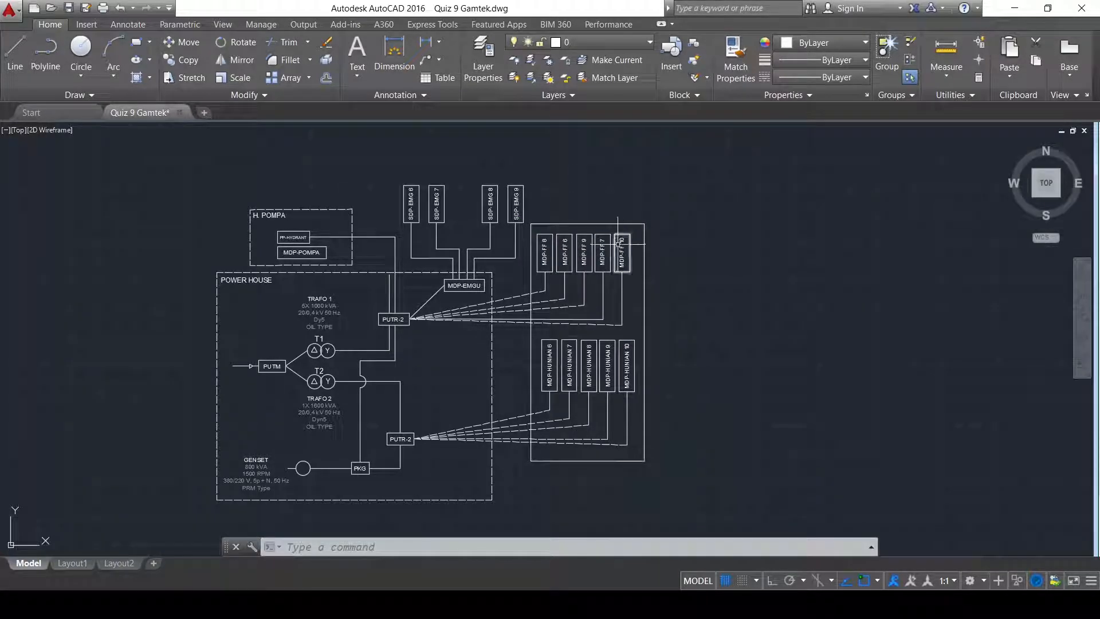
- Stretch the upper edge of the panel groups' rectangle upward to leave more space above the MDP-FF boxes
left_click(598, 227)
left_click(590, 220)
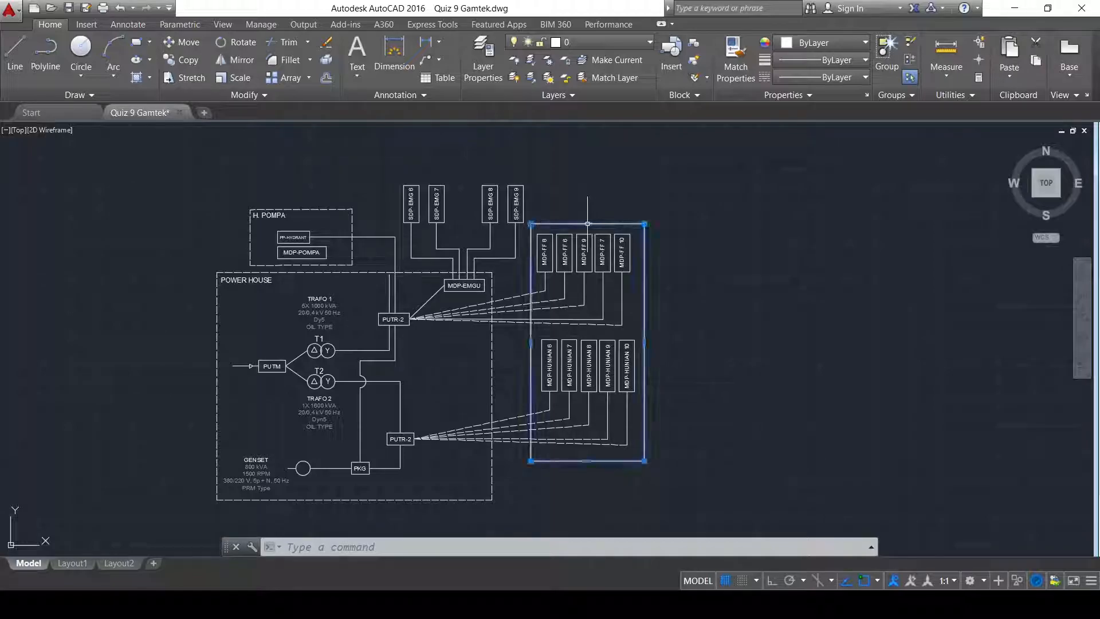
left_click(587, 223)
left_click(589, 207)
scroll(590, 207, "up", 2)
mouse_move(582, 214)
middle_mouse_down()
mouse_move(612, 216)
mouse_move(593, 189)
mouse_move(648, 211)
middle_mouse_up()
key("Escape")
- Move the four SDP-EMG boxes straight up to leave a gap above their connector lines
scroll(608, 217, "down", 2)
scroll(593, 189, "up", 2)
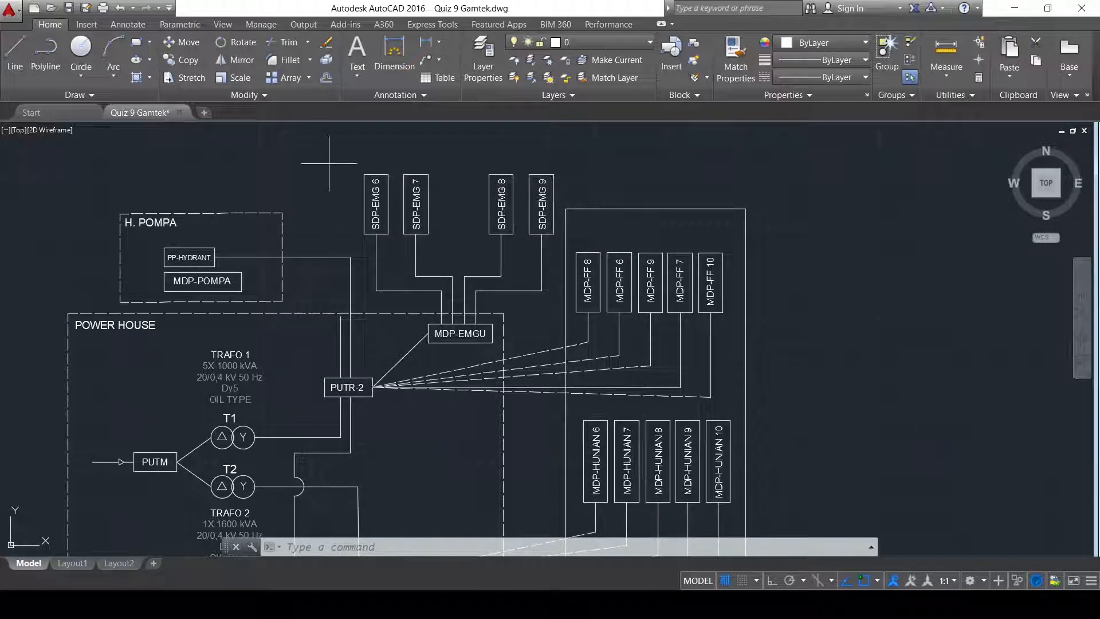
left_click(329, 163)
left_click(793, 283)
left_click(182, 41)
middle_click_drag(502, 204, 497, 247)
left_click(457, 186)
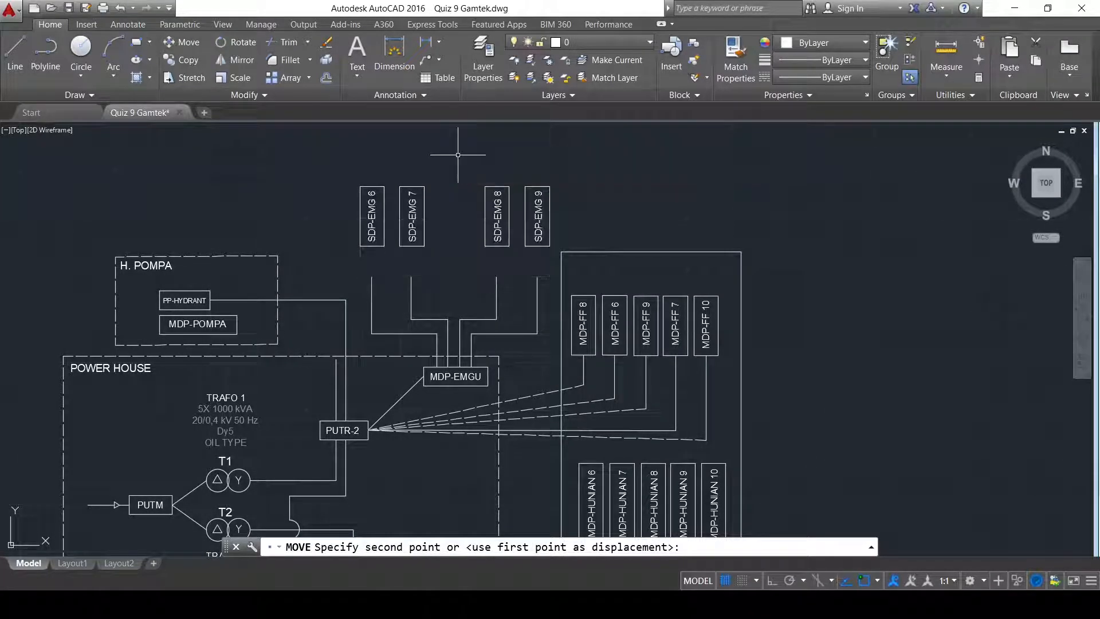
left_click(458, 154)
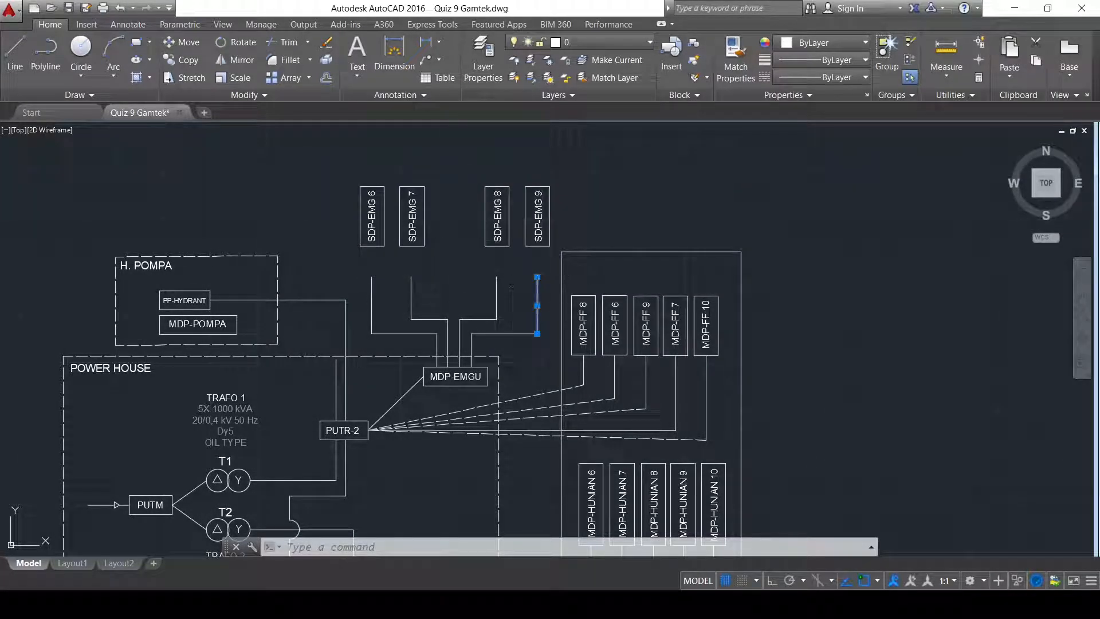
- Stretch the vertical connector lines under SDP-EMG 9 and SDP-EMG 8 up to the lower edges of their boxes
left_click(538, 277)
left_click(538, 247)
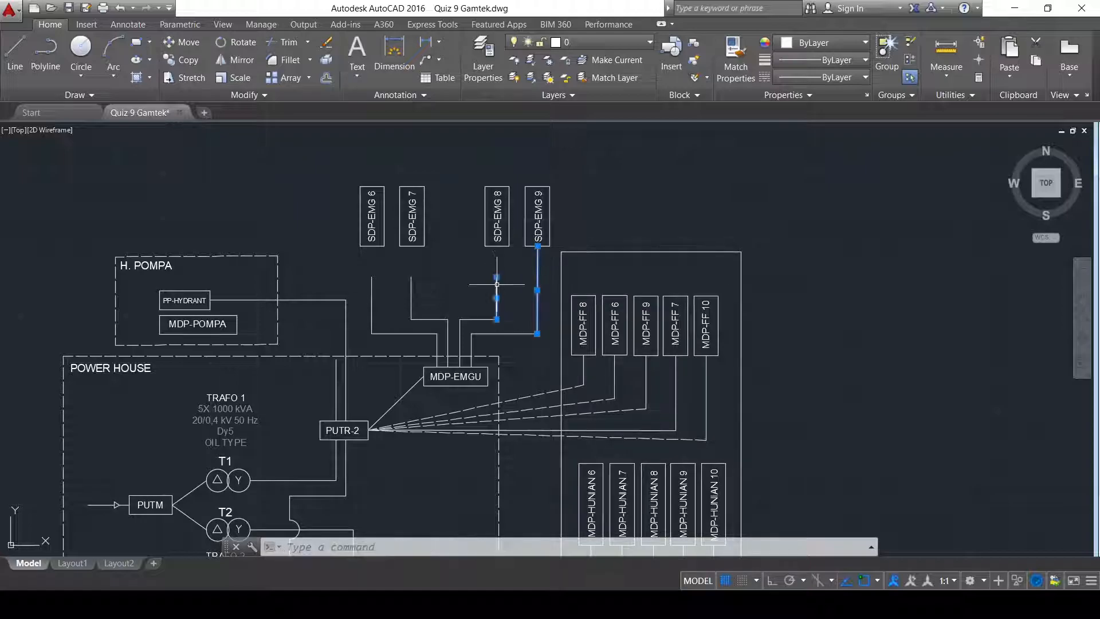
left_click(496, 273)
left_click(496, 276)
left_click(496, 278)
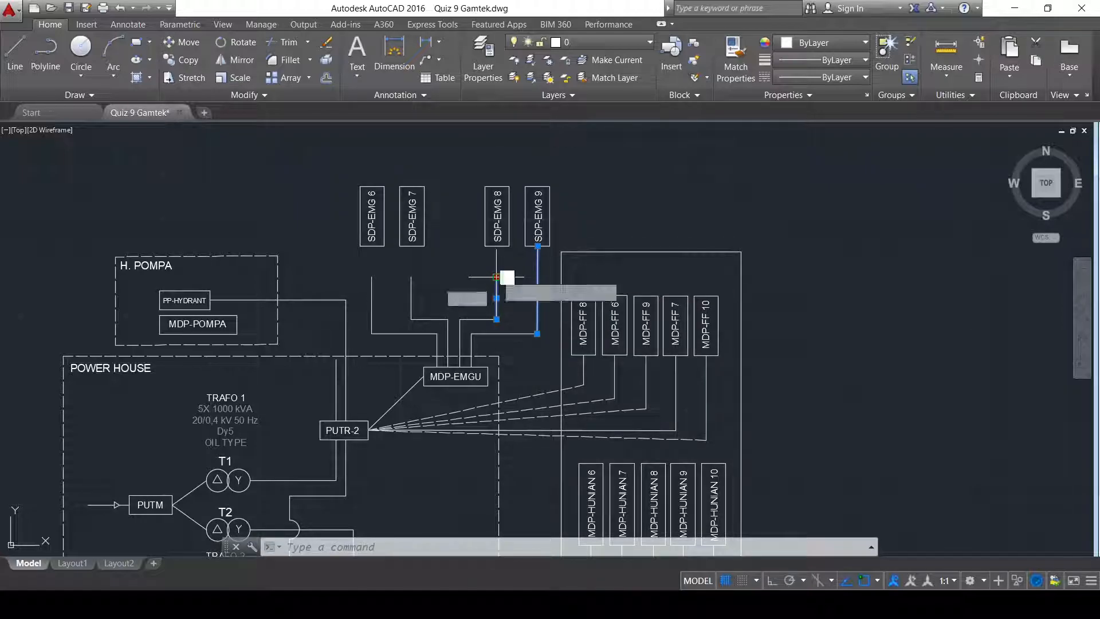
left_click(496, 246)
- Stretch the vertical connector lines under SDP-EMG 7 and SDP-EMG 6 up to the lower edges of their boxes
left_click(416, 283)
left_click(412, 281)
left_click(411, 277)
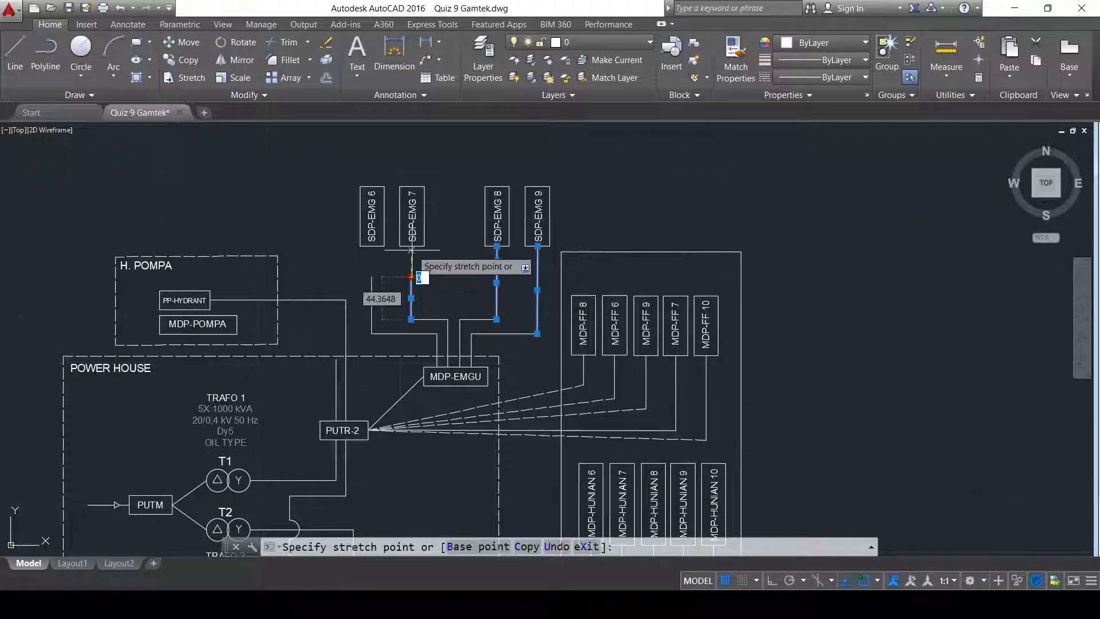
left_click(411, 246)
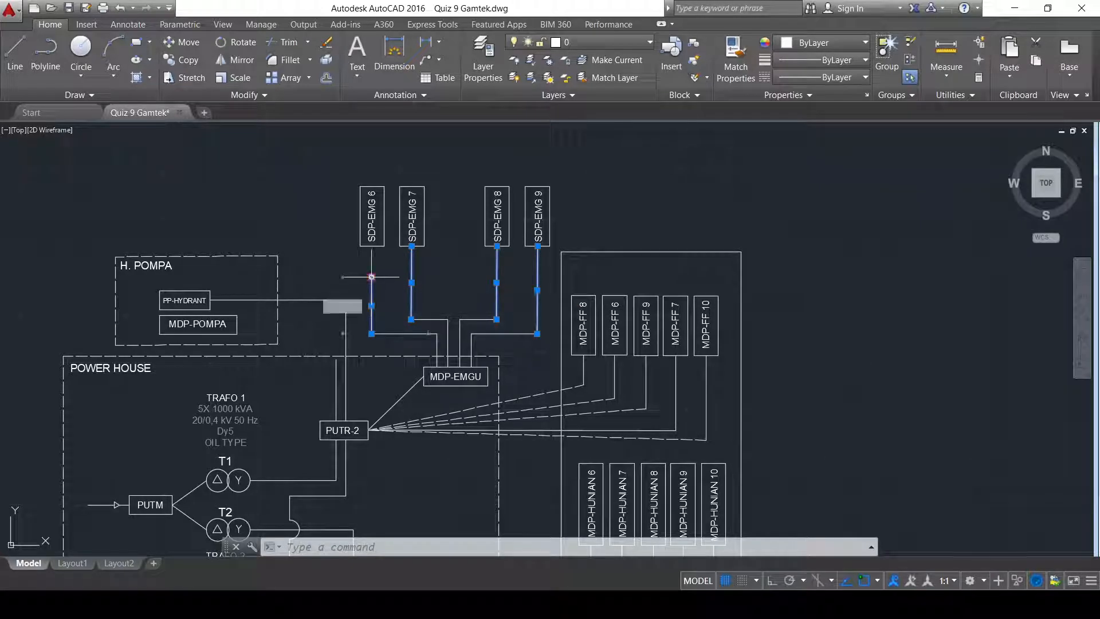
left_click(371, 277)
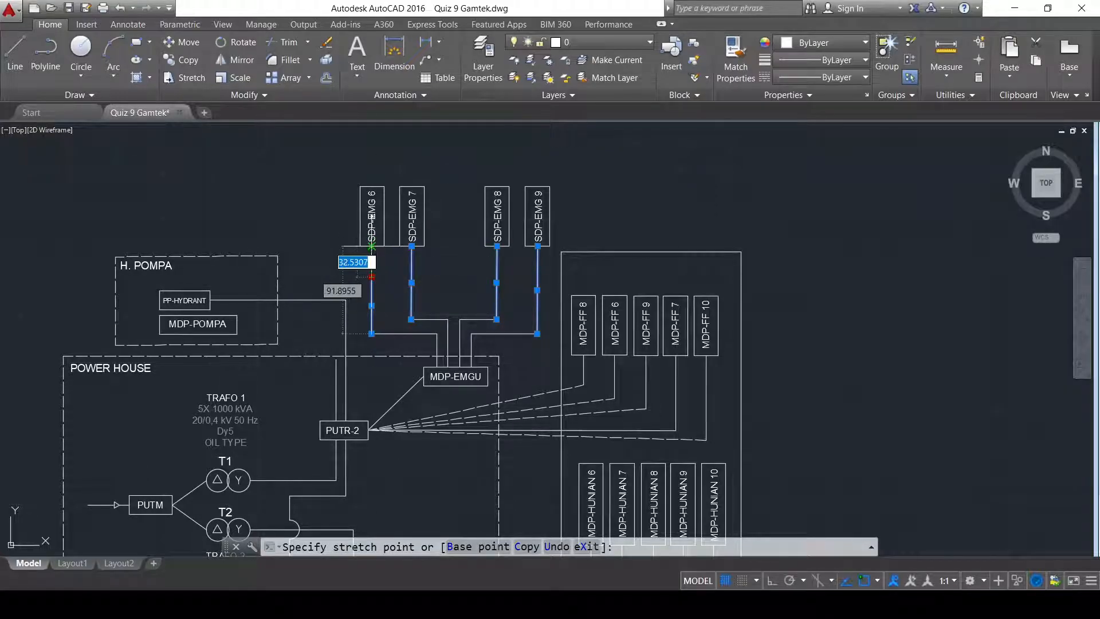
left_click(371, 247)
key("Escape")
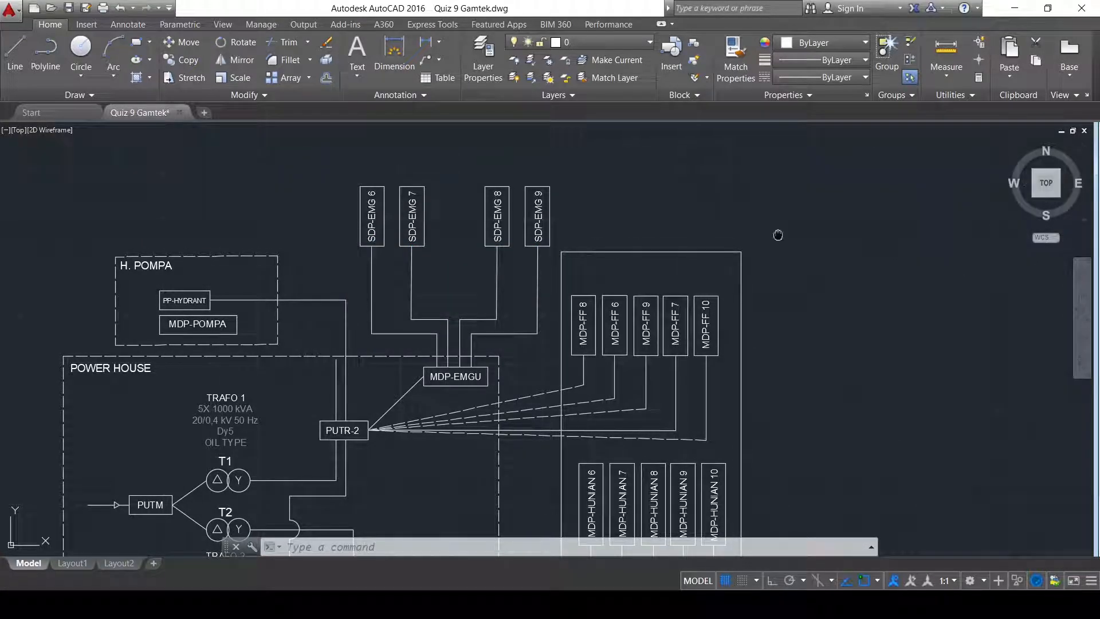
- Paste a copy of the H. POMPA label just above the upper-left corner of the rectangle around the MDP-FF panels
middle_click_drag(777, 235, 750, 233)
scroll(561, 204, "up", 2)
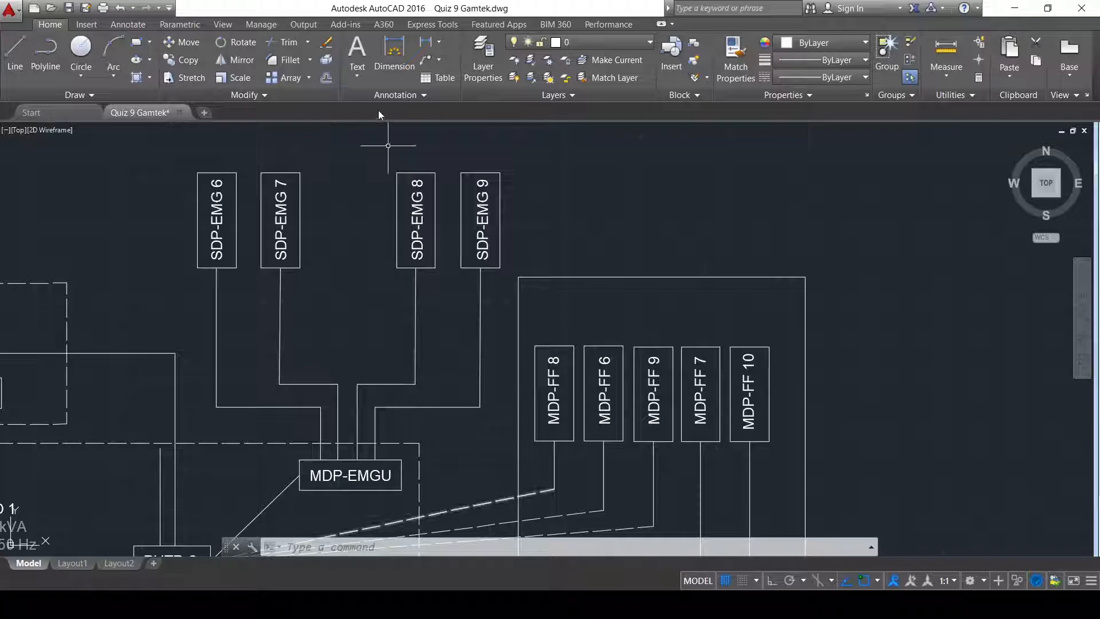
scroll(385, 142, "down", 2)
key("ctrl+v")
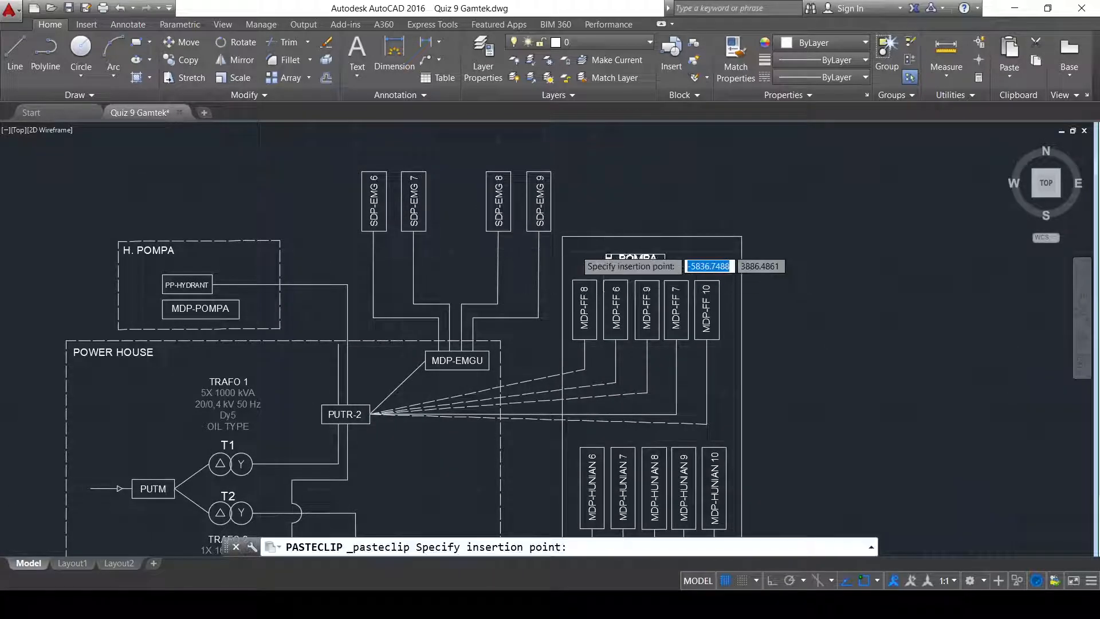
scroll(573, 265, "up", 4)
left_click(616, 233)
- Change the linetype of the rectangle around the MDP-FF and MDP-HUNIAN panels to dashed
left_click(648, 214)
left_click(653, 216)
left_click(741, 215)
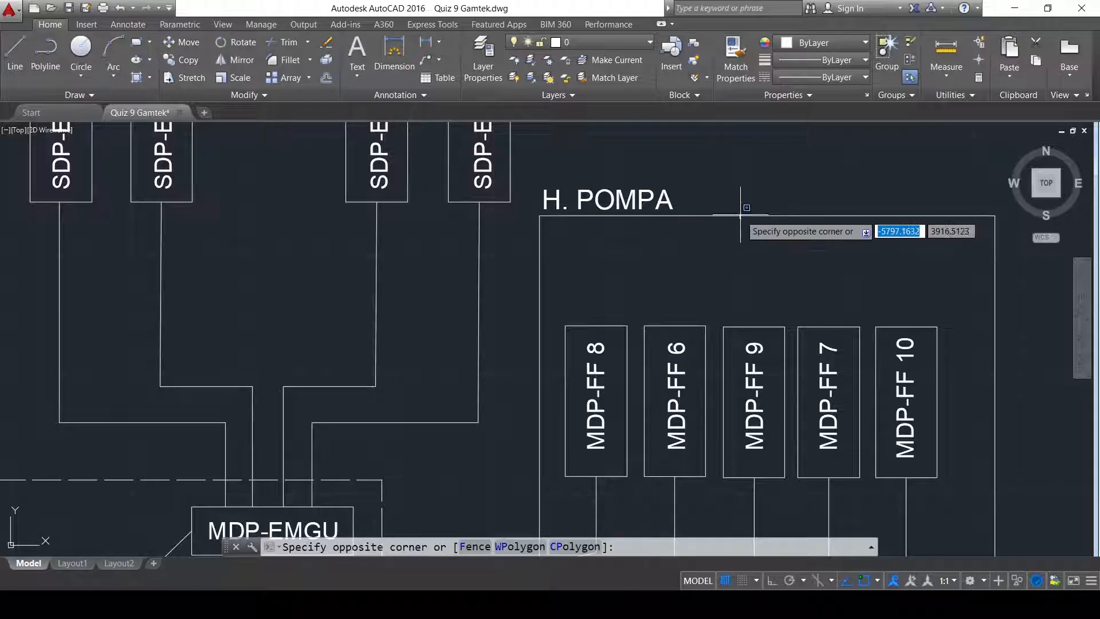
left_click(740, 219)
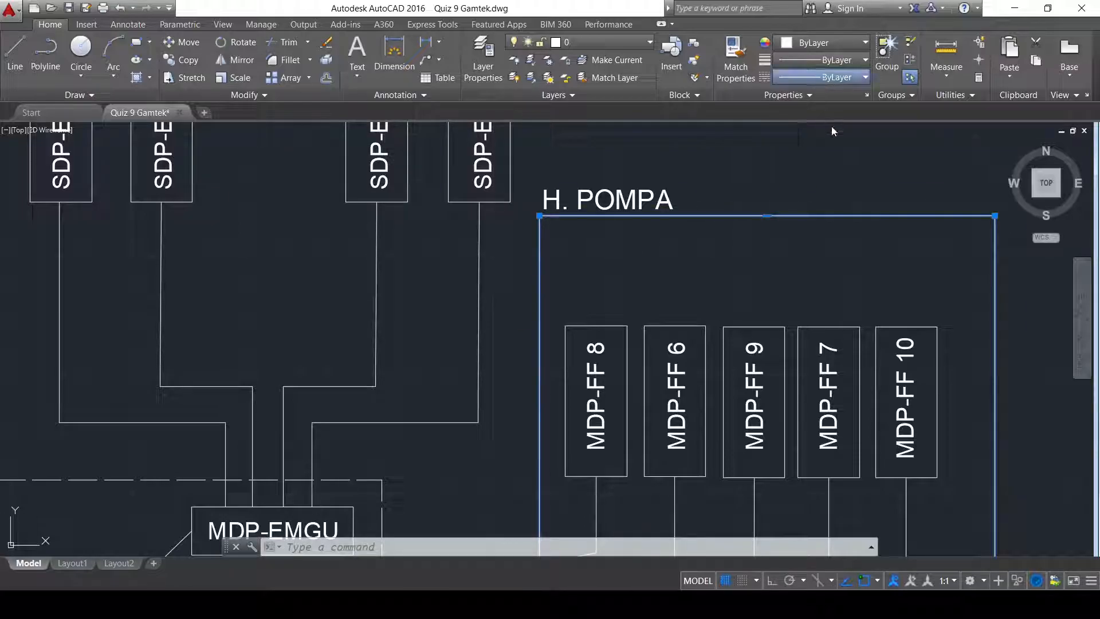
key("Escape")
- Move the pasted H. POMPA label straight down with Ortho on so it sits inside the panel rectangle's upper-left corner
left_click(608, 195)
left_click(614, 196)
left_click(616, 195)
left_click(189, 42)
left_click(754, 161)
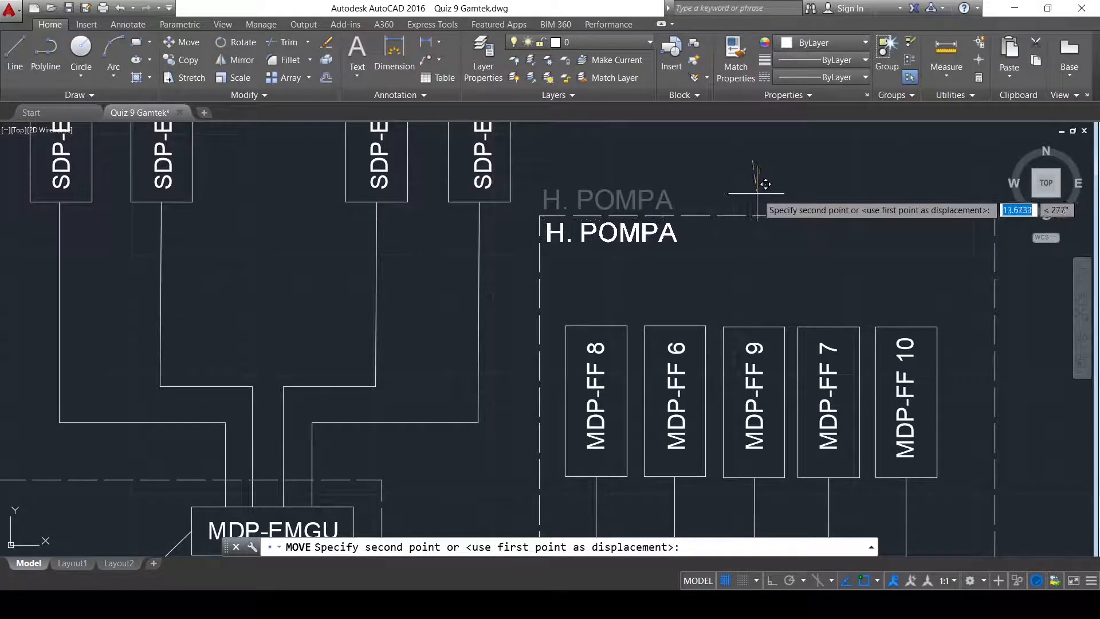
key("F8")
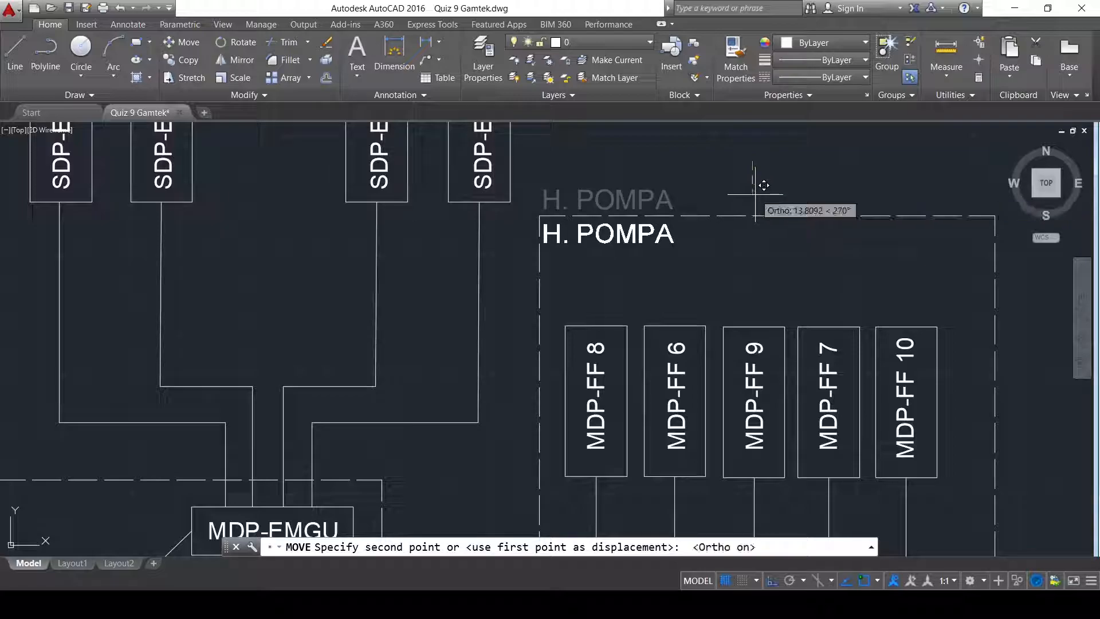
left_click(755, 194)
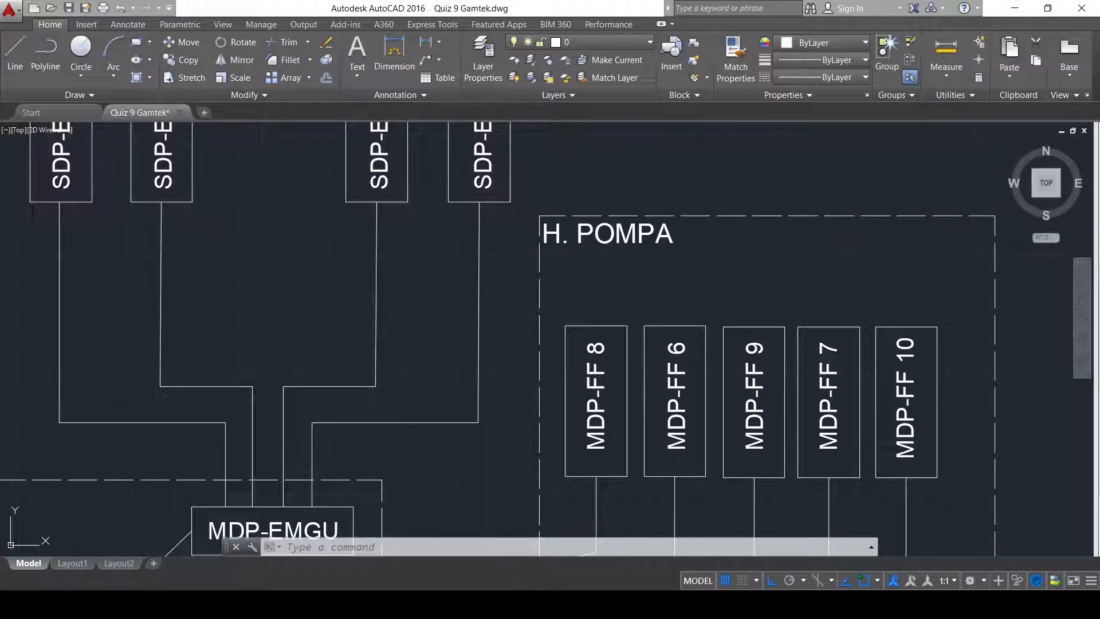
- Change the pasted label to AREA MASING-MASING TOWER and widen its text frame so it fits on one line
left_click(606, 244)
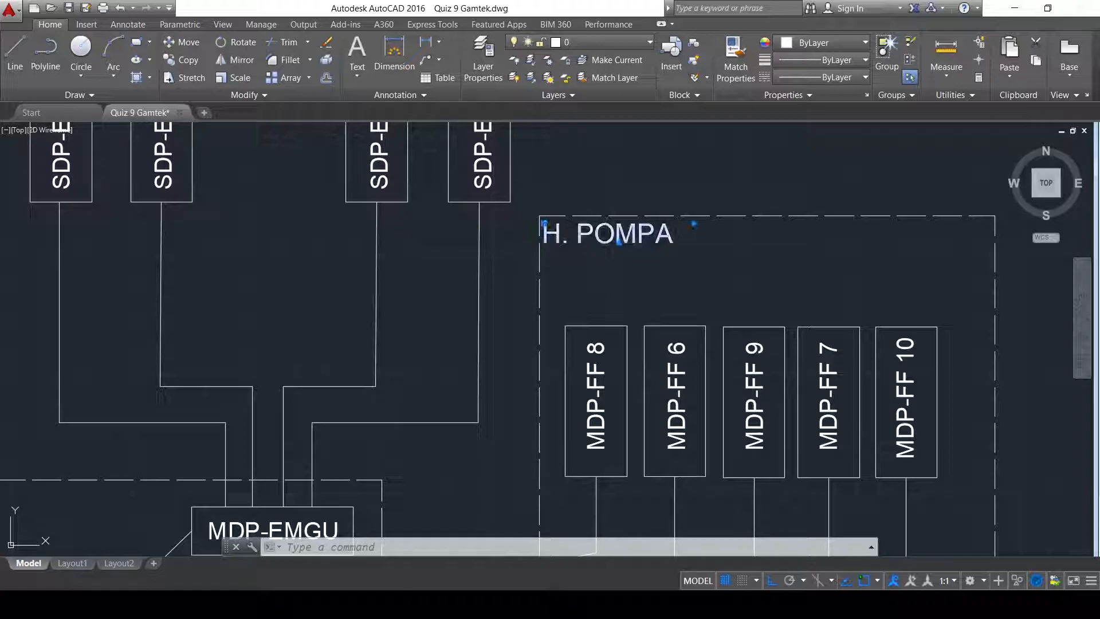
double_click(606, 240)
type("a")
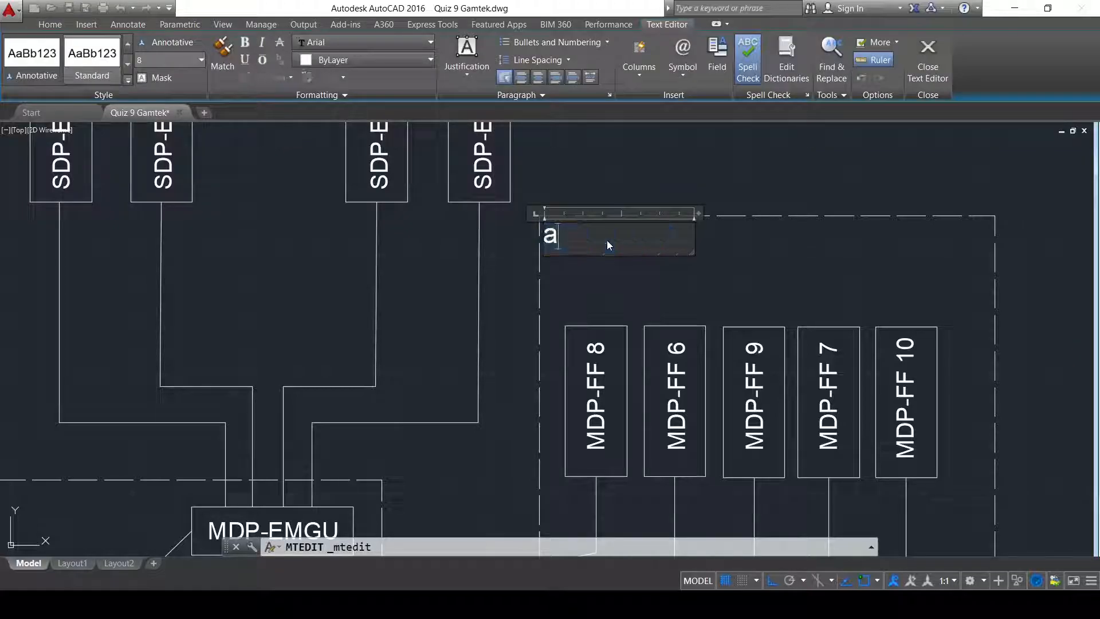
key("BackSpace")
type("AREA MASING")
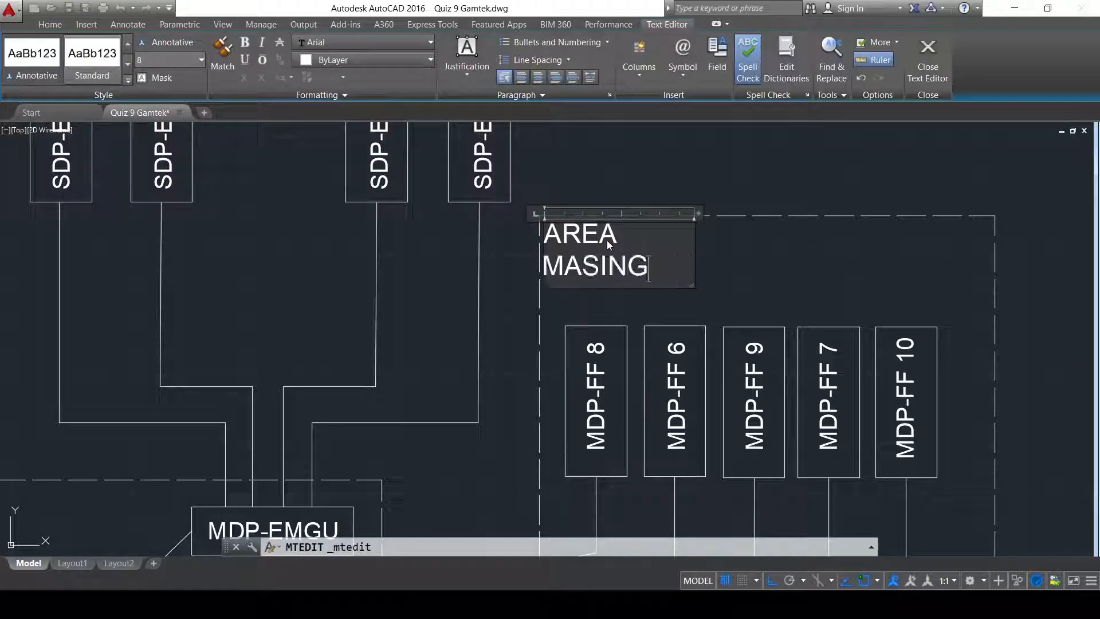
type("-MASING TOWER")
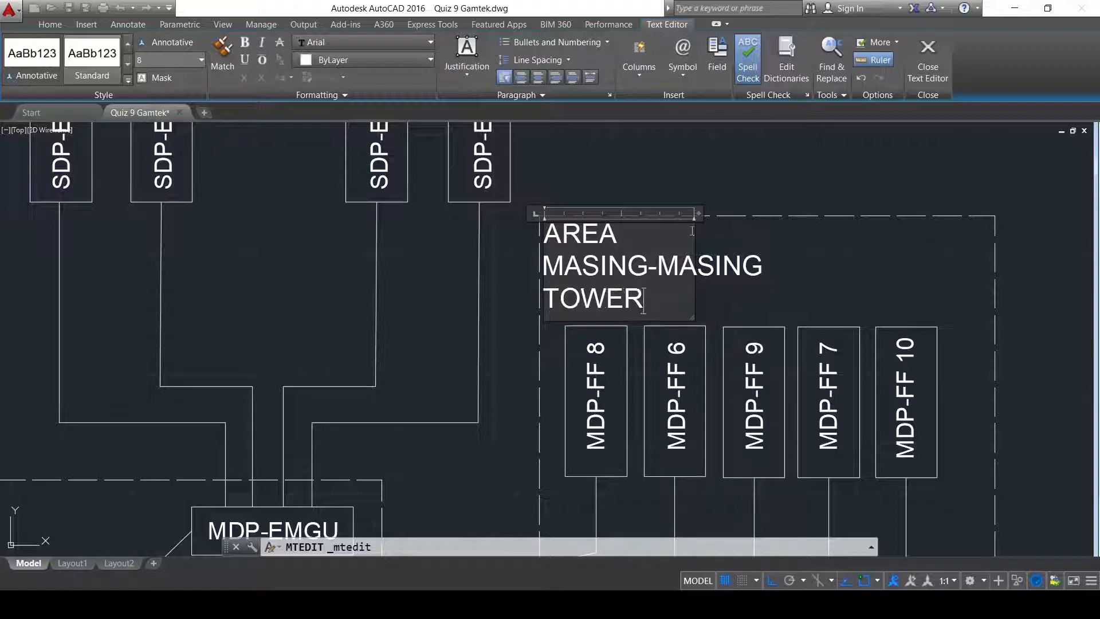
left_click_drag(700, 214, 978, 223)
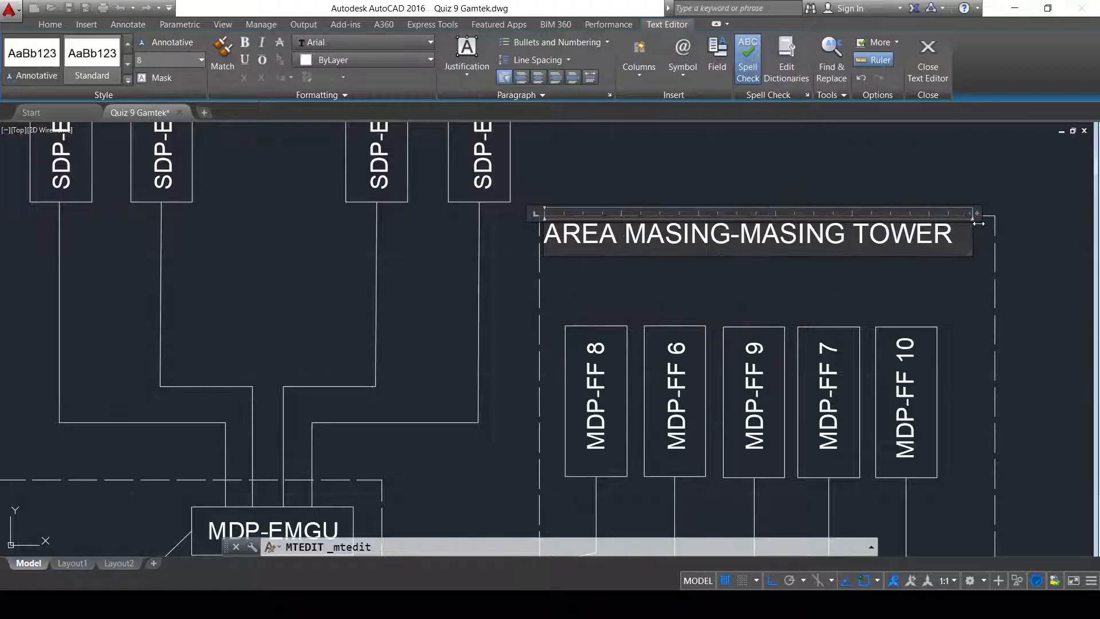
- Move the AREA MASING-MASING TOWER label slightly to the right to centre it between the rectangle's sides
left_click(659, 236)
left_click(178, 42)
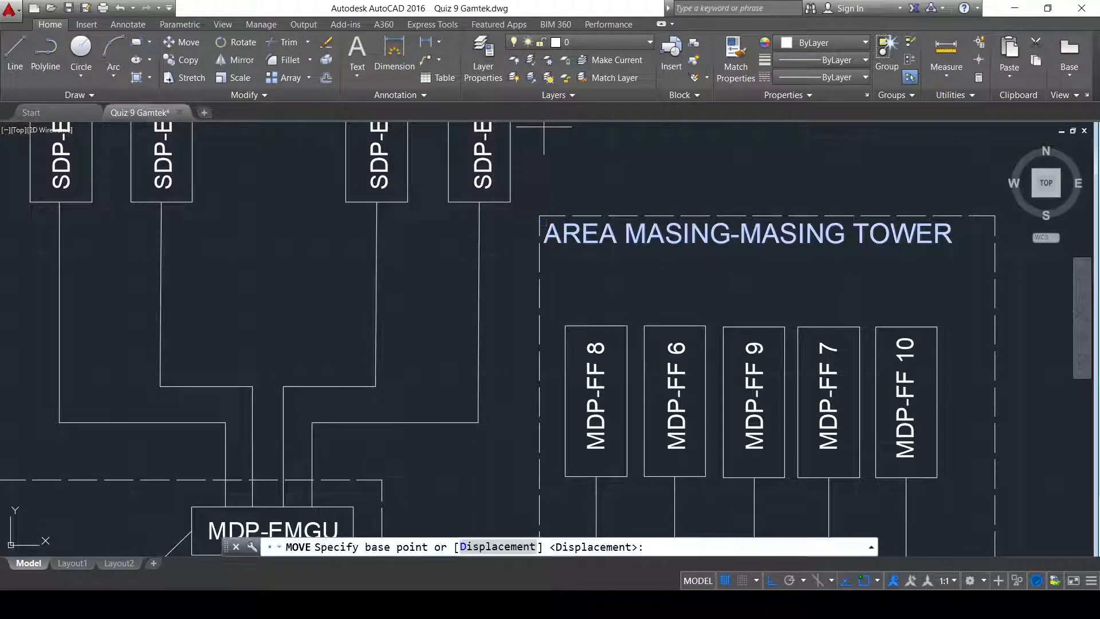
left_click(603, 130)
left_click(612, 139)
- Paste a copy of the AREA MASING-MASING TOWER label above the four SDP-EMG boxes
scroll(576, 143, "down", 2)
middle_click_drag(576, 144, 742, 289)
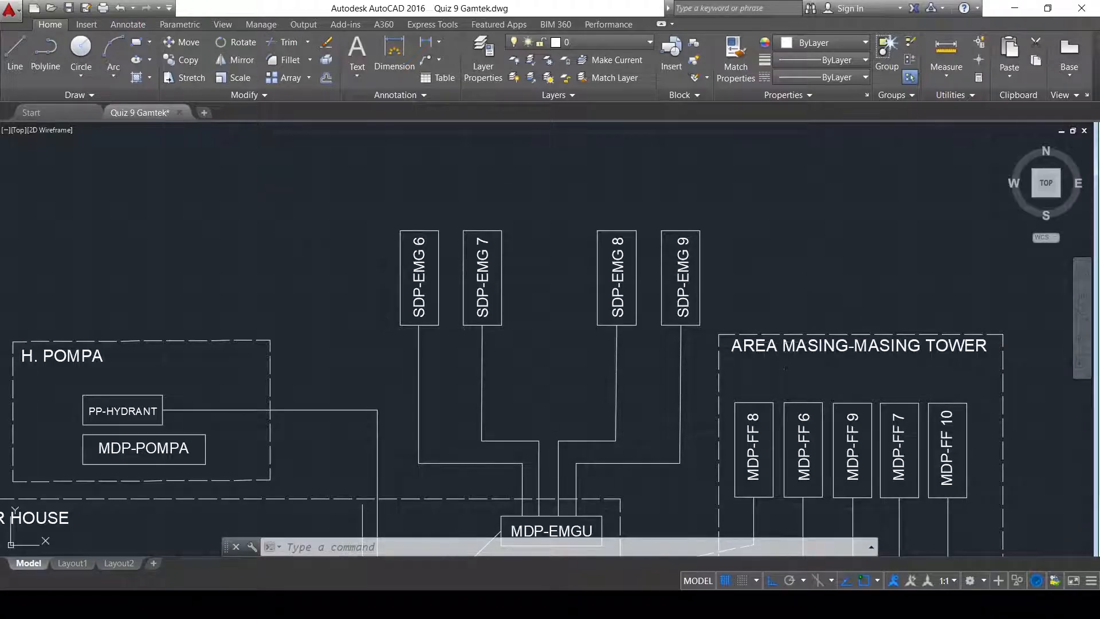
key("ctrl+v")
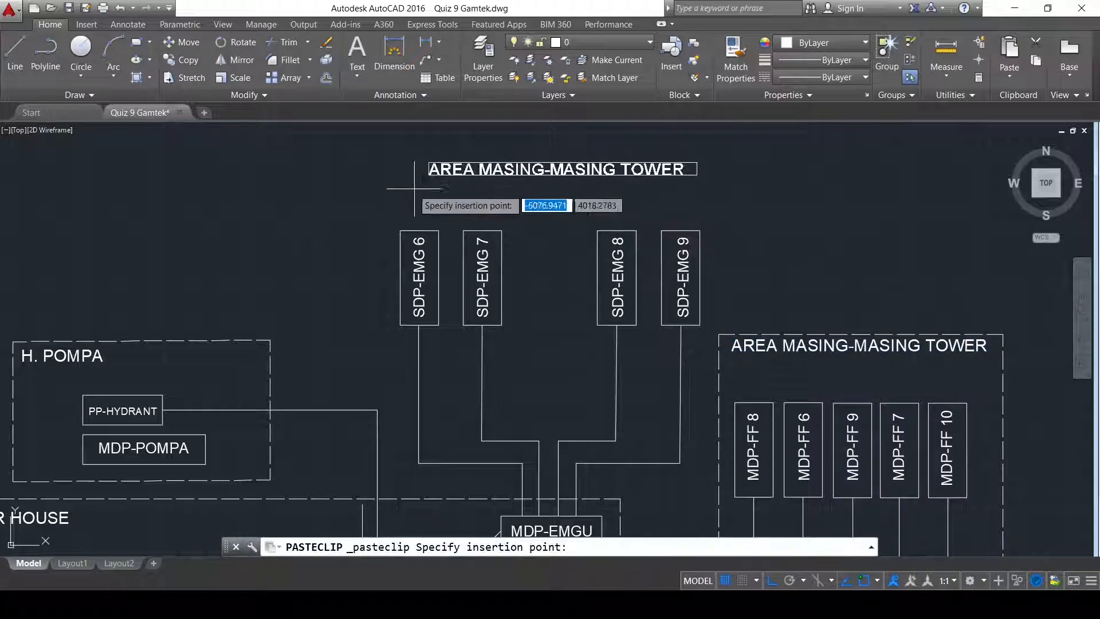
left_click(401, 206)
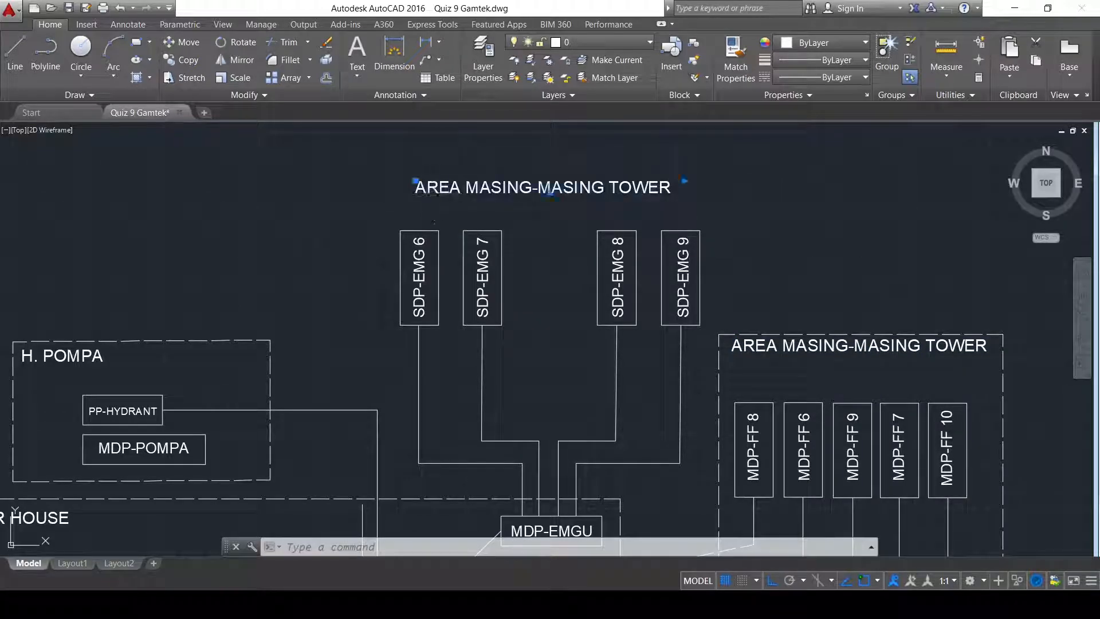
- Change the pasted label to DISTRIBUSI BEBAN EMERGENCY TIAP TOWER and widen its text frame so it fits on one line
double_click(442, 192)
type("DSTRIBUSI")
left_click(437, 189)
type("I")
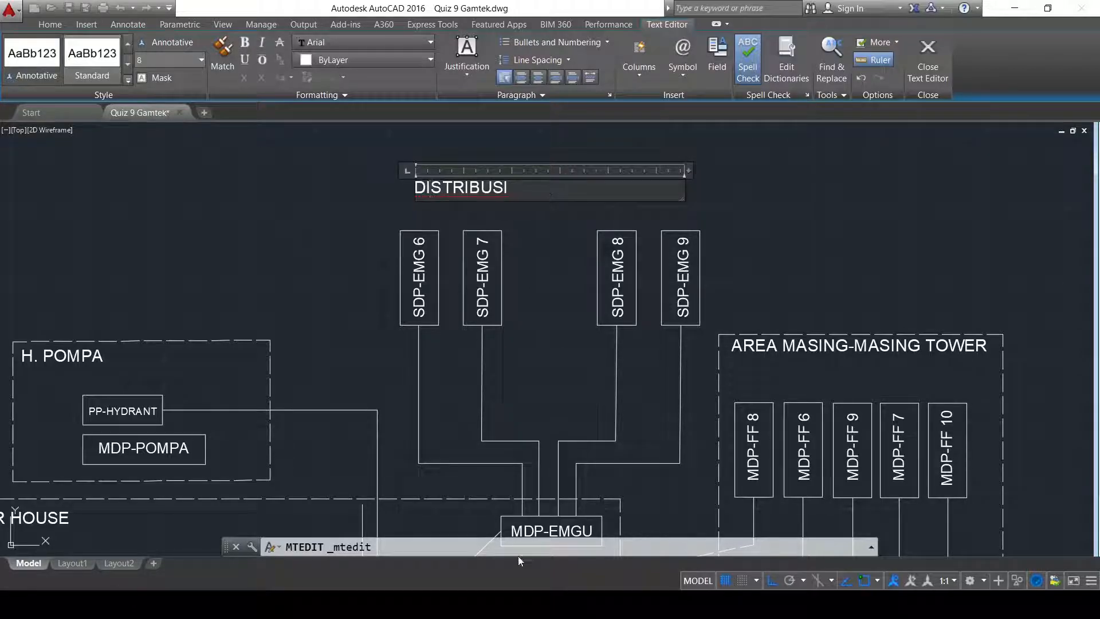
key("End")
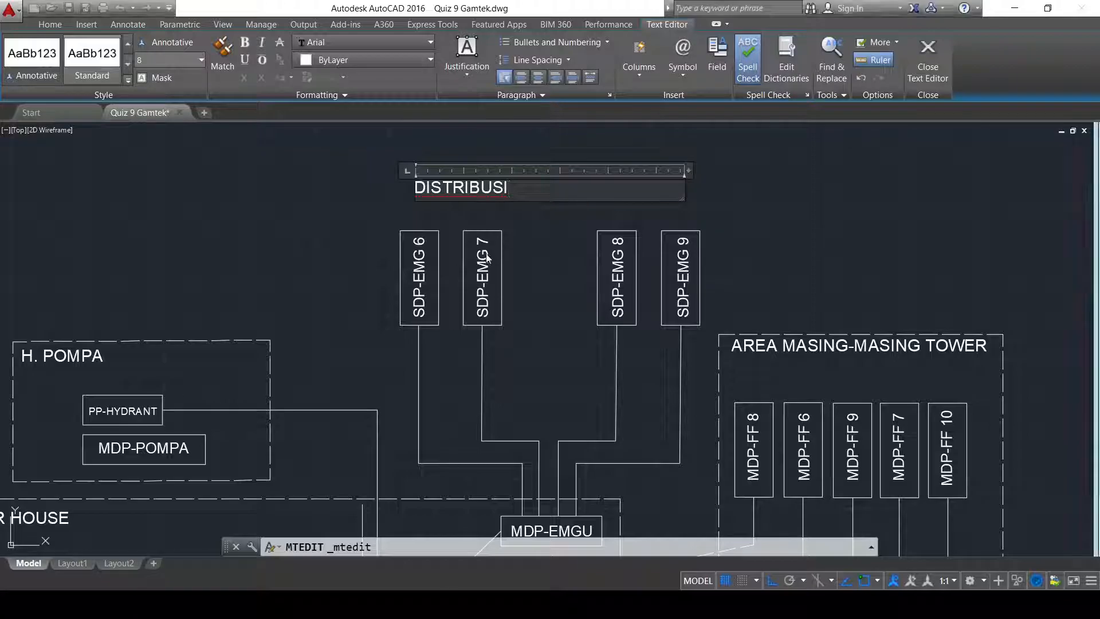
type("BEBAN")
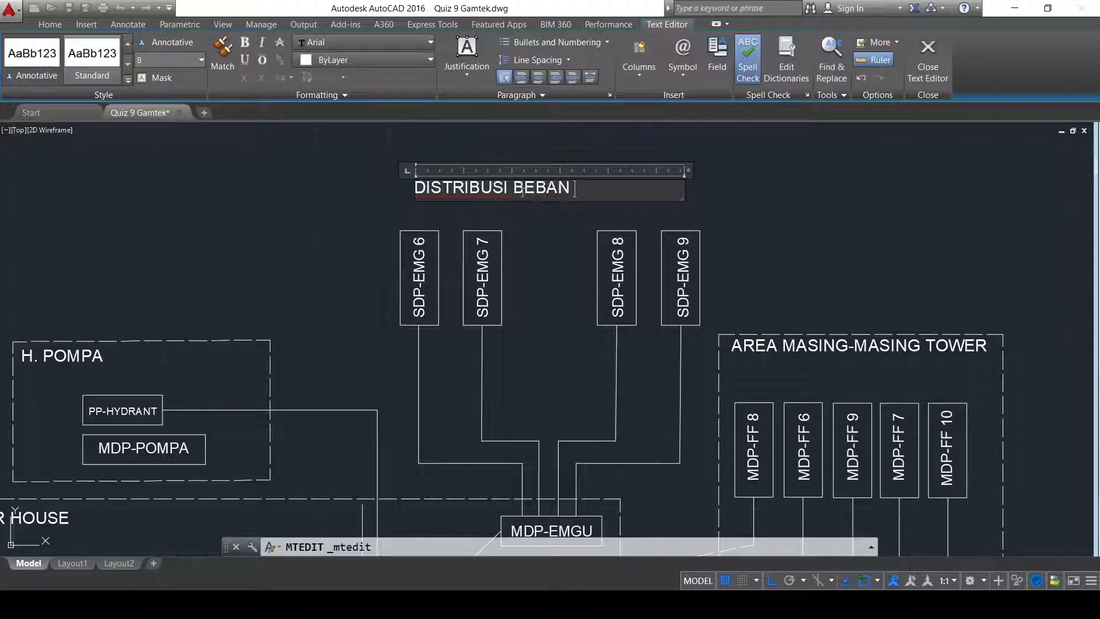
type(" EMERGENC")
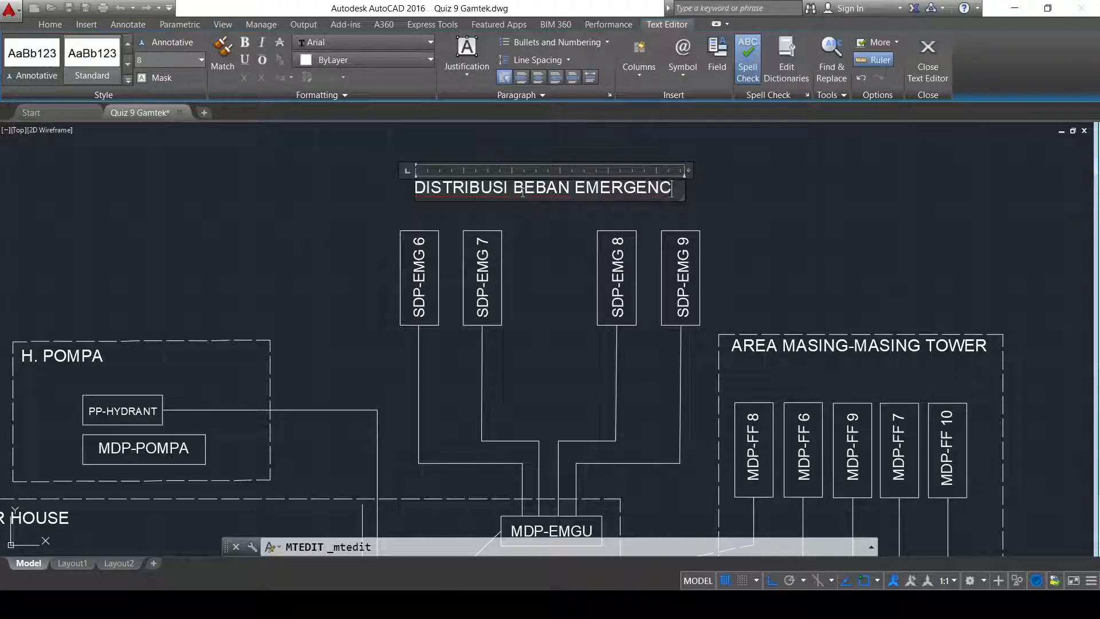
type("Y TIAP TOWER")
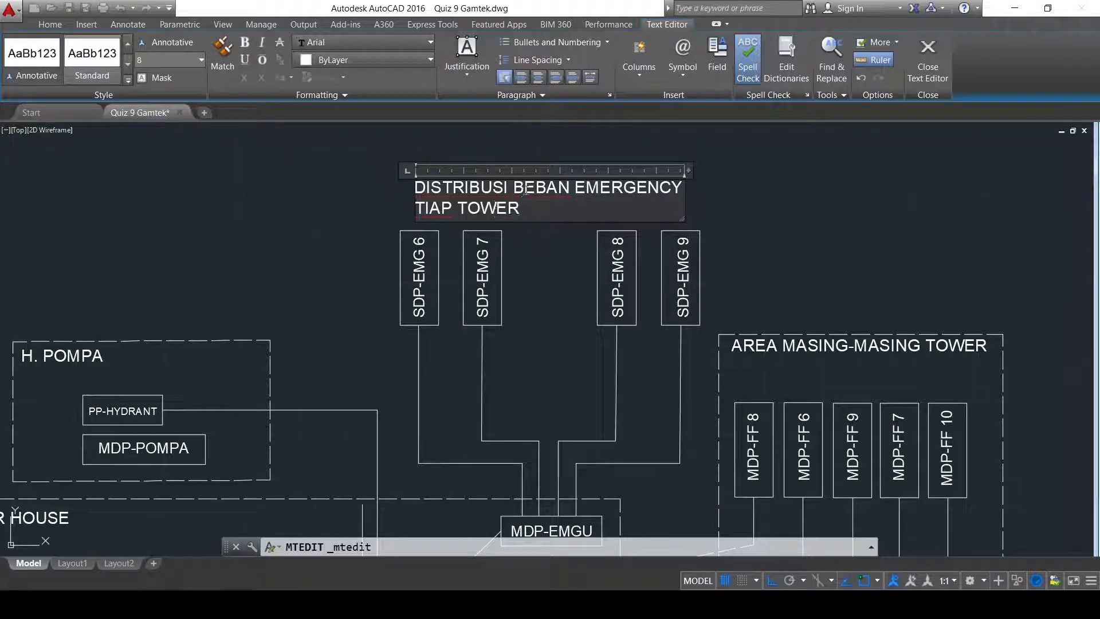
left_click_drag(688, 170, 361, 133)
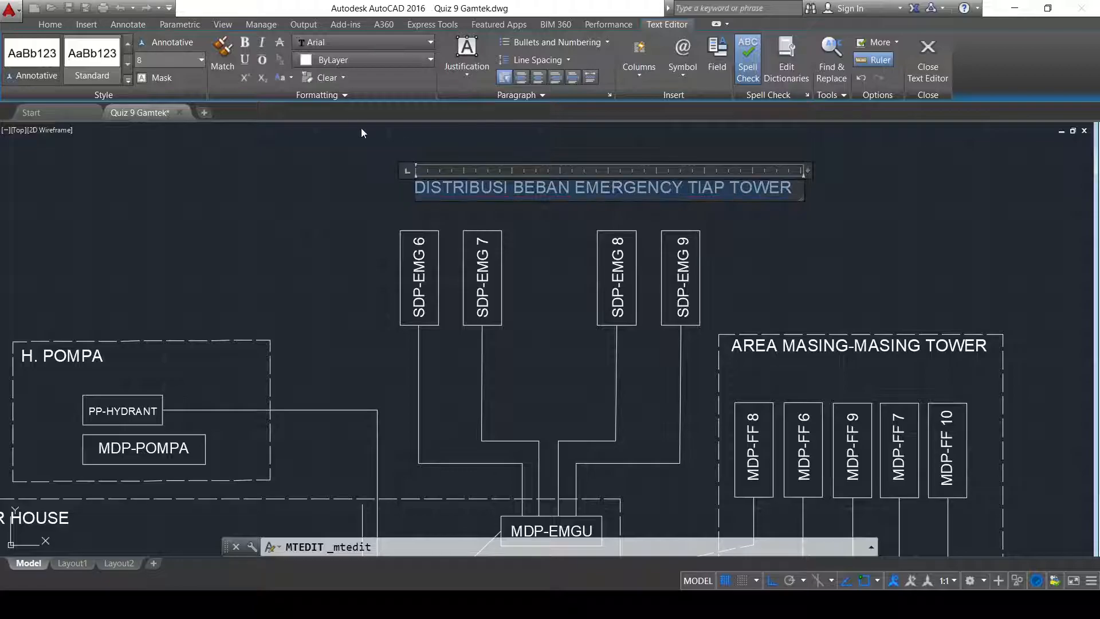
- Set the text height of the DISTRIBUSI BEBAN EMERGENCY TIAP TOWER label to 7
left_click(152, 57)
key("Return")
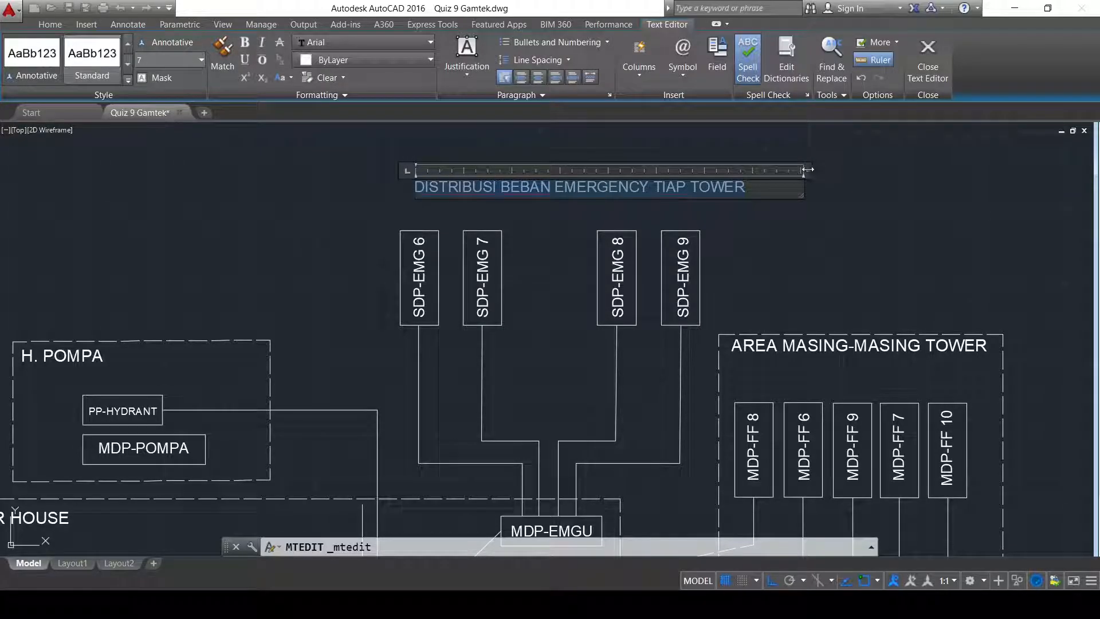
double_click(808, 169)
left_click(808, 169)
- Move the DISTRIBUSI BEBAN EMERGENCY TIAP TOWER label left to centre it over the SDP-EMG boxes
left_click(577, 185)
left_click(182, 42)
left_click(808, 172)
left_click(784, 174)
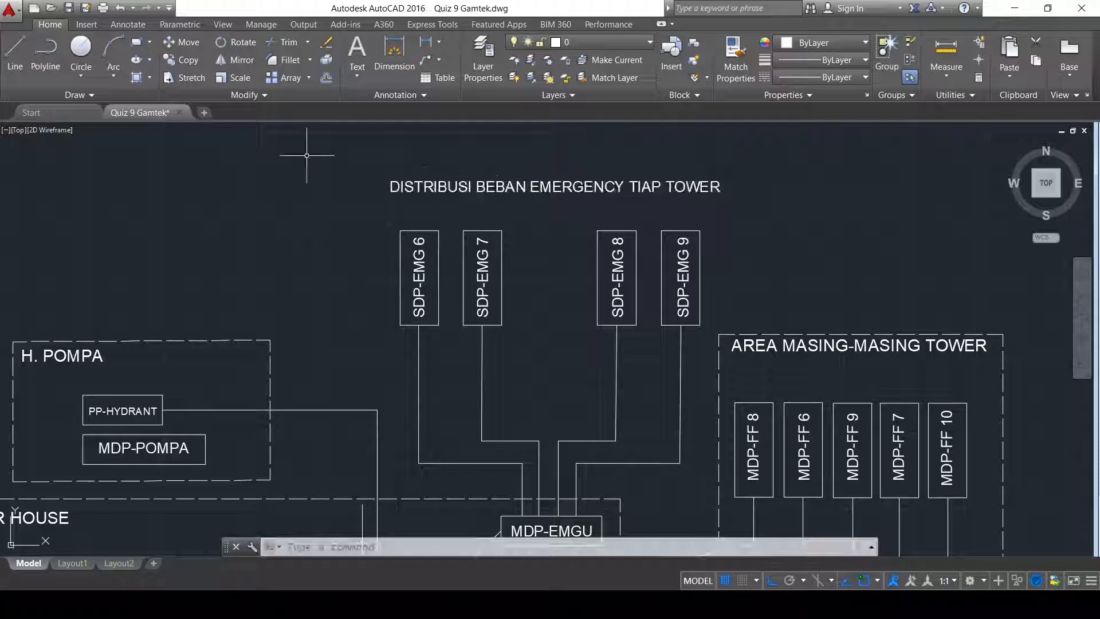
scroll(276, 200, "down", 1)
scroll(277, 210, "down", 2)
middle_click_drag(316, 219, 403, 154)
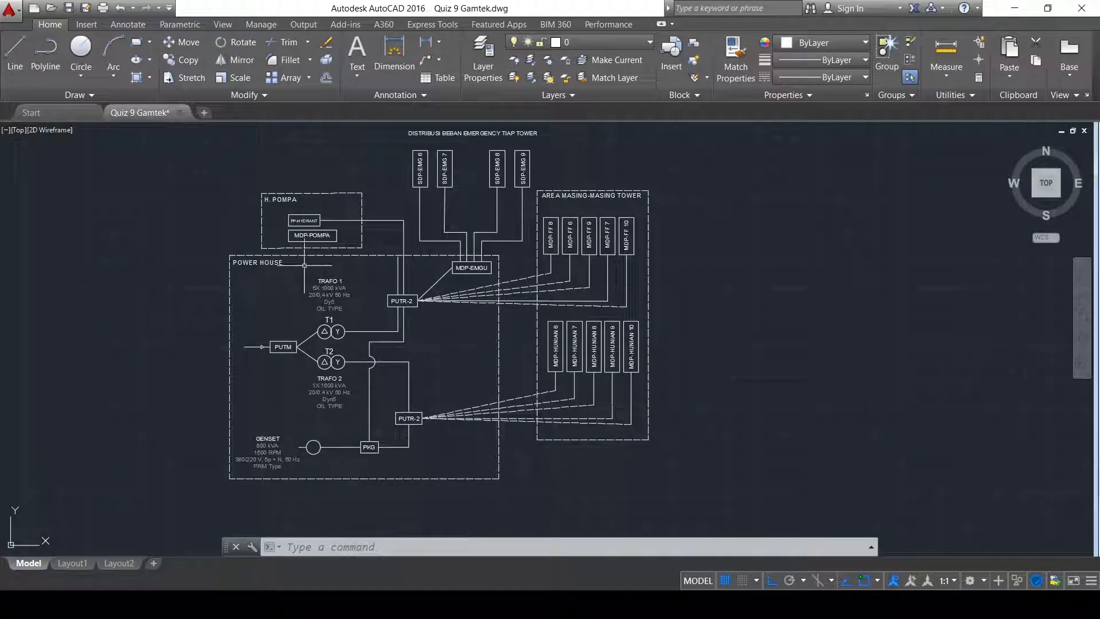
scroll(303, 186, "up", 4)
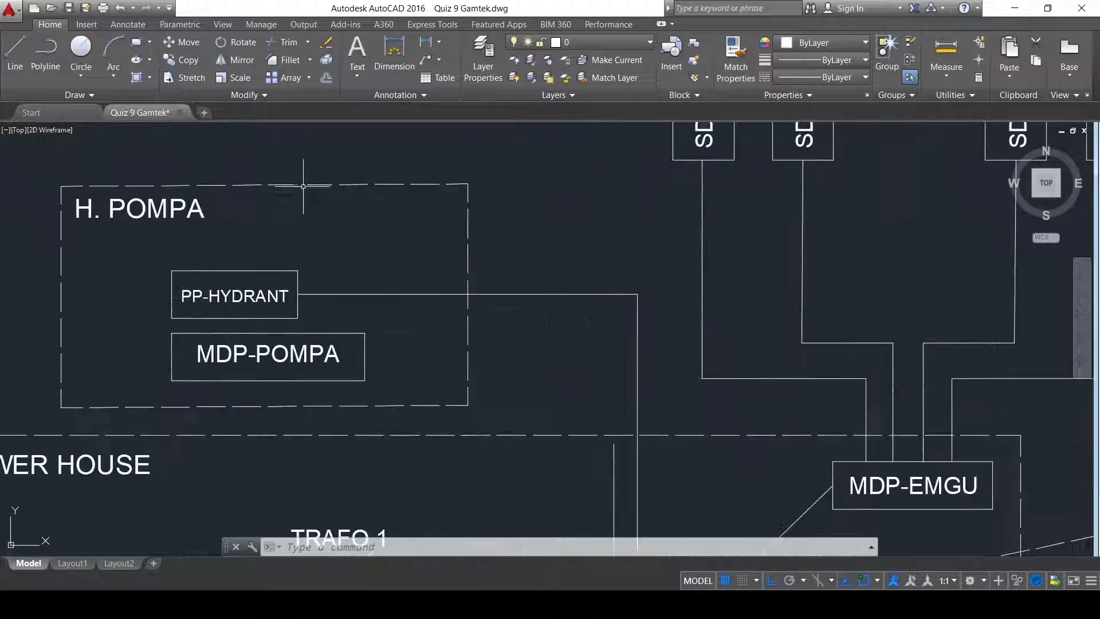
scroll(501, 195, "down", 4)
middle_click_drag(499, 193, 457, 212)
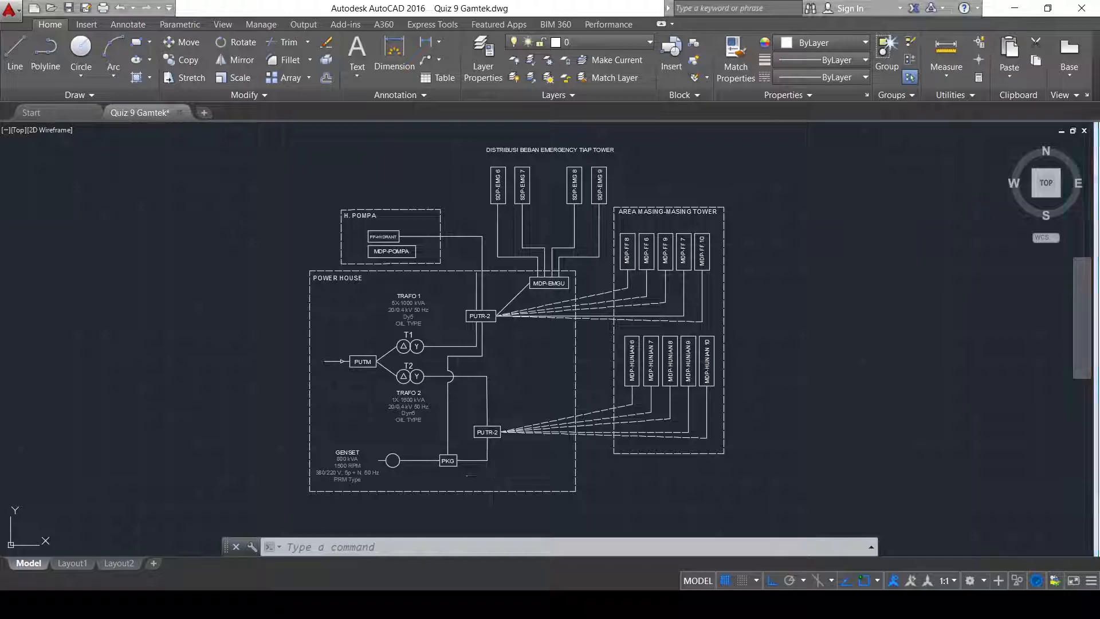